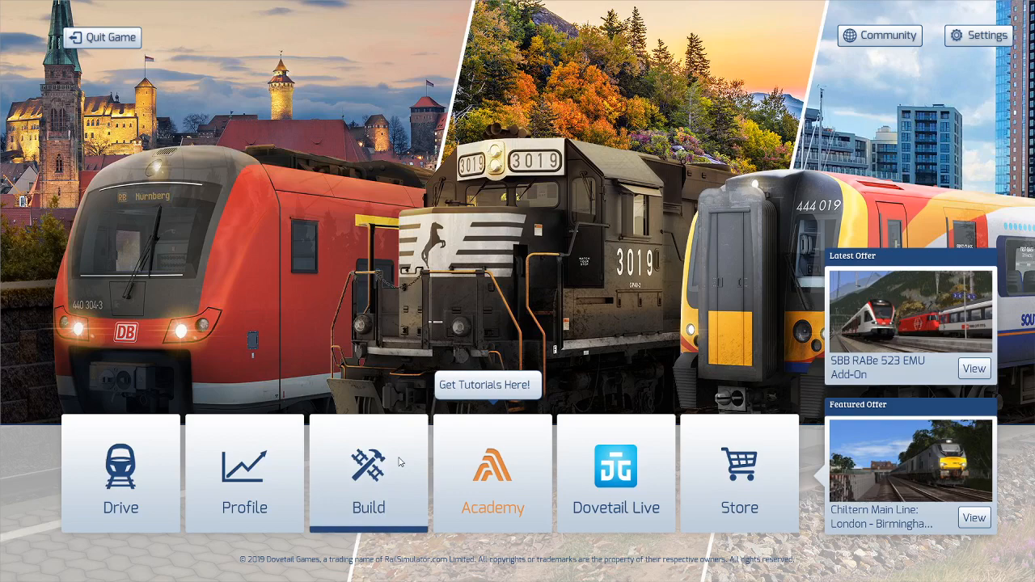
# Open the Build section and look through the scenarios of the Riviera Line in the Fifties route.
pyautogui.click(366, 469)
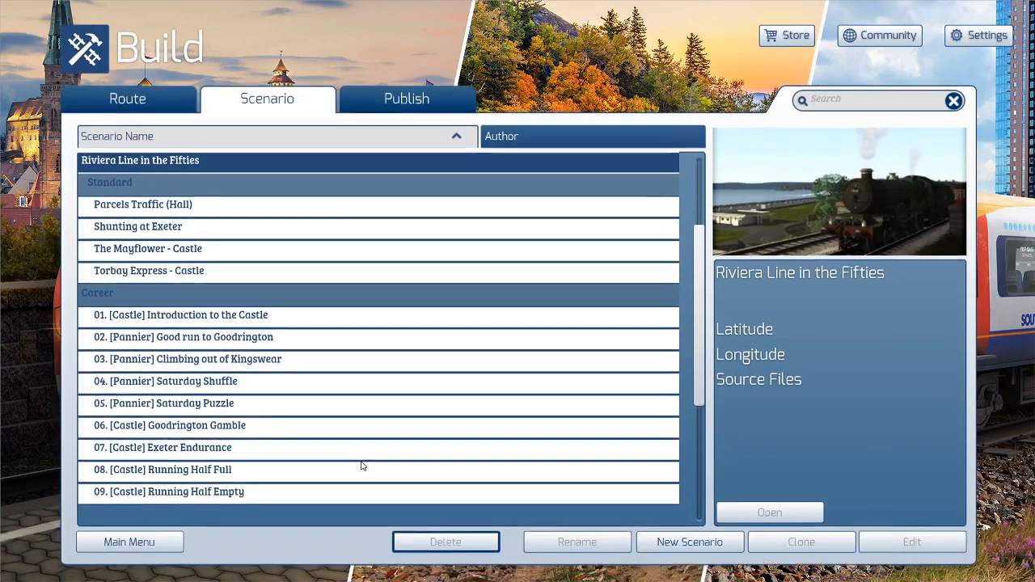
pyautogui.scroll(-2, 332, 267)
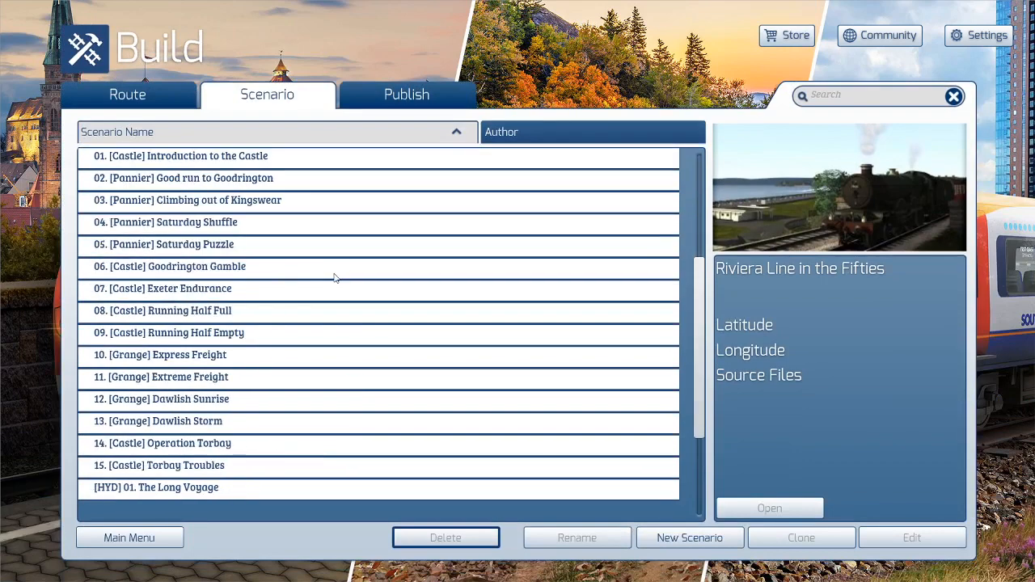
pyautogui.scroll(-4, 335, 279)
pyautogui.scroll(6, 335, 279)
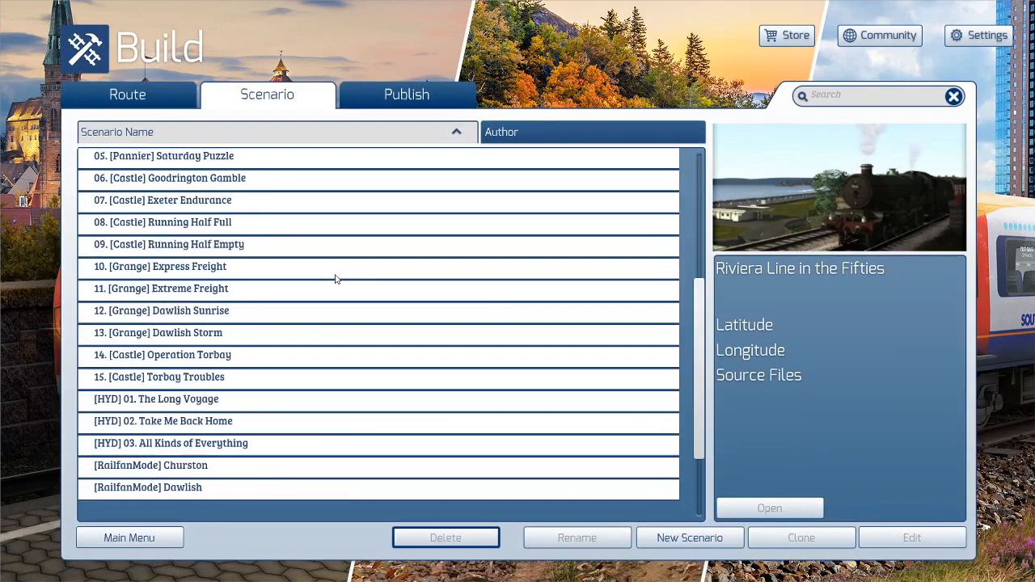
pyautogui.scroll(3, 332, 266)
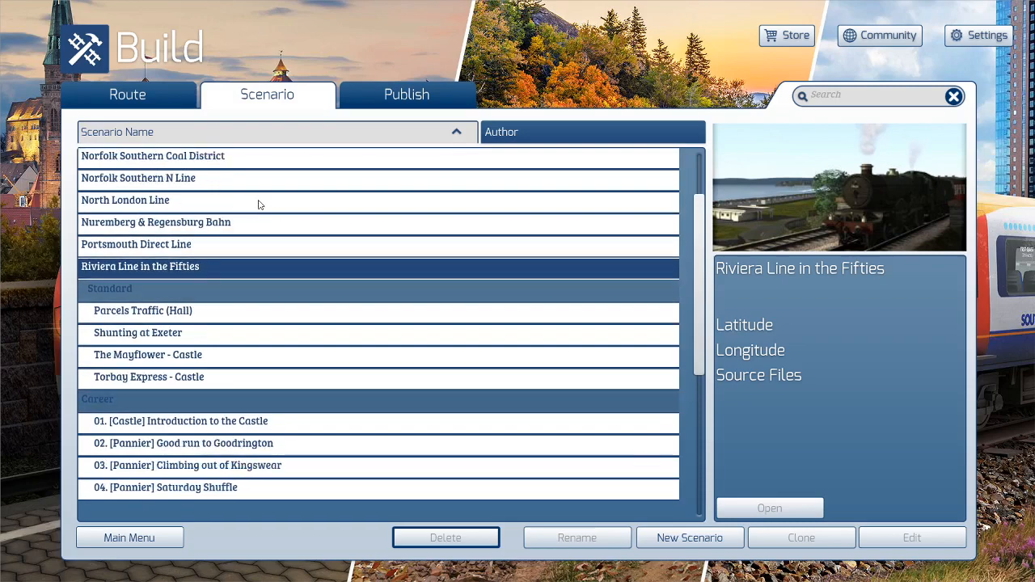
# Look through the Portsmouth Direct Line scenarios and select the Riviera Line in the Fifties route again.
pyautogui.click(192, 246)
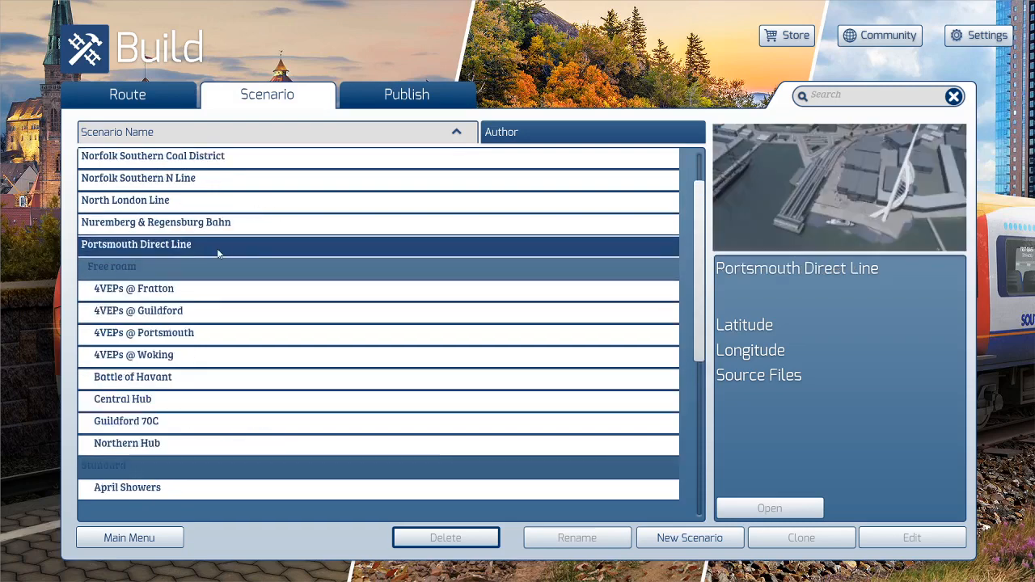
pyautogui.scroll(-10, 219, 255)
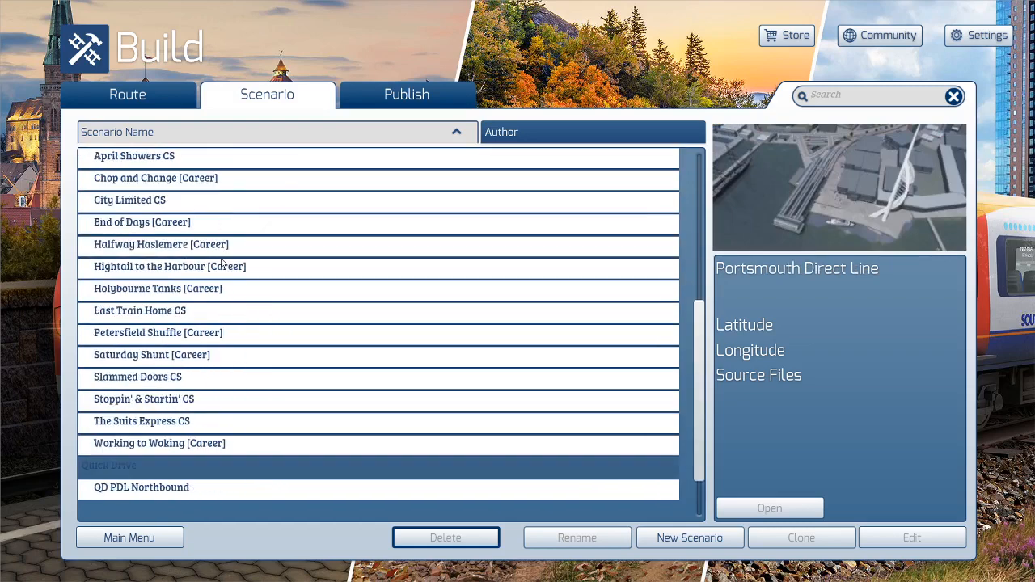
pyautogui.scroll(-3, 222, 264)
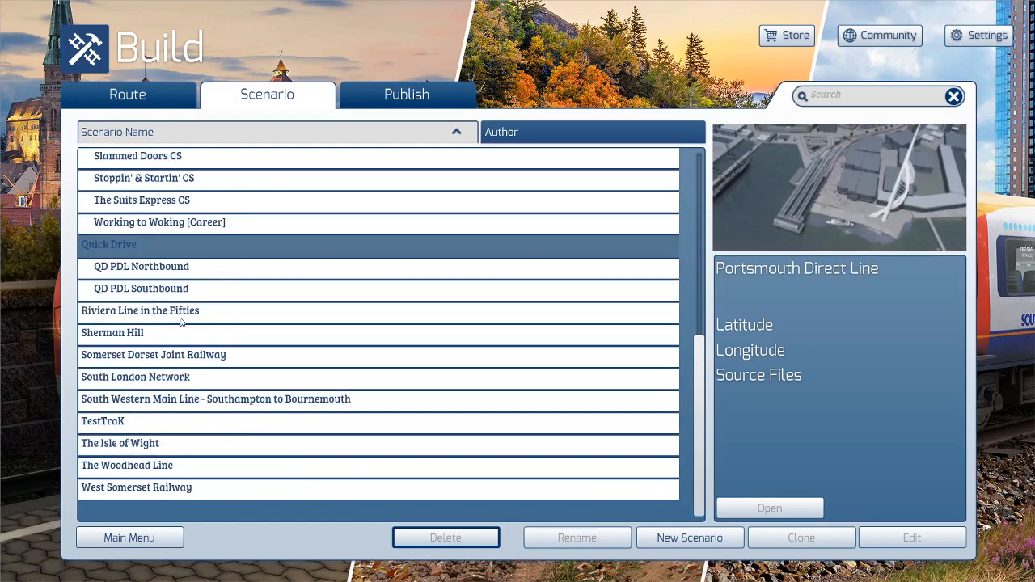
pyautogui.click(180, 315)
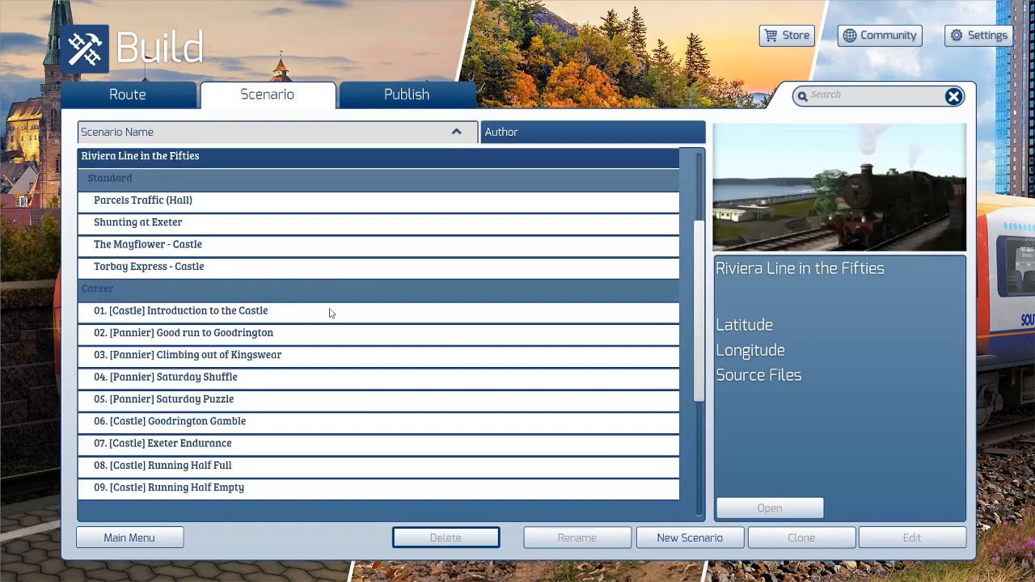
pyautogui.scroll(-1, 338, 325)
pyautogui.scroll(4, 453, 345)
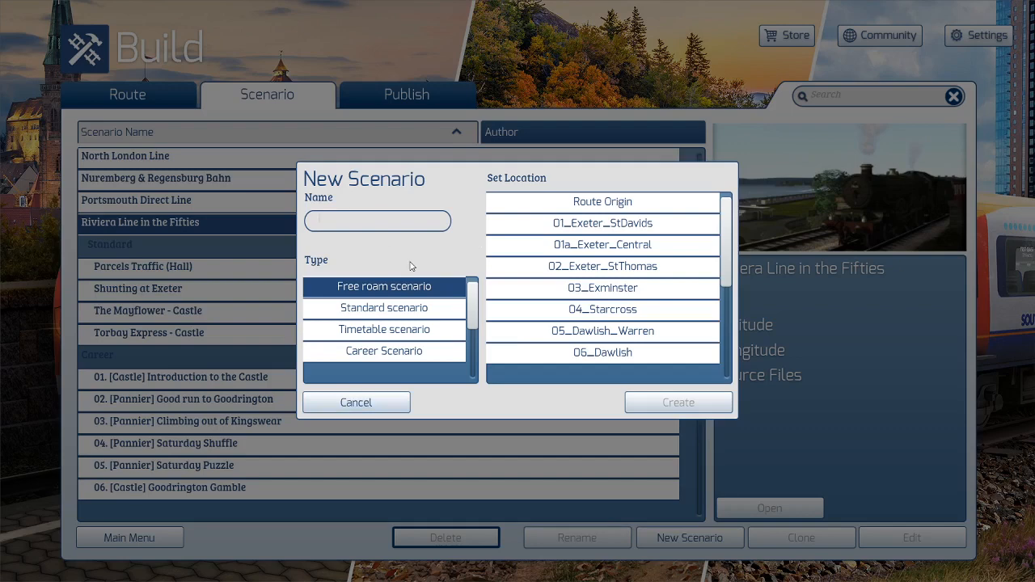
# Create a standard scenario named Brixham Fish Train for the Riviera Line in the Fifties, located at 16_Kingswear.
pyautogui.write('Brixham Fish Train')
pyautogui.click(391, 304)
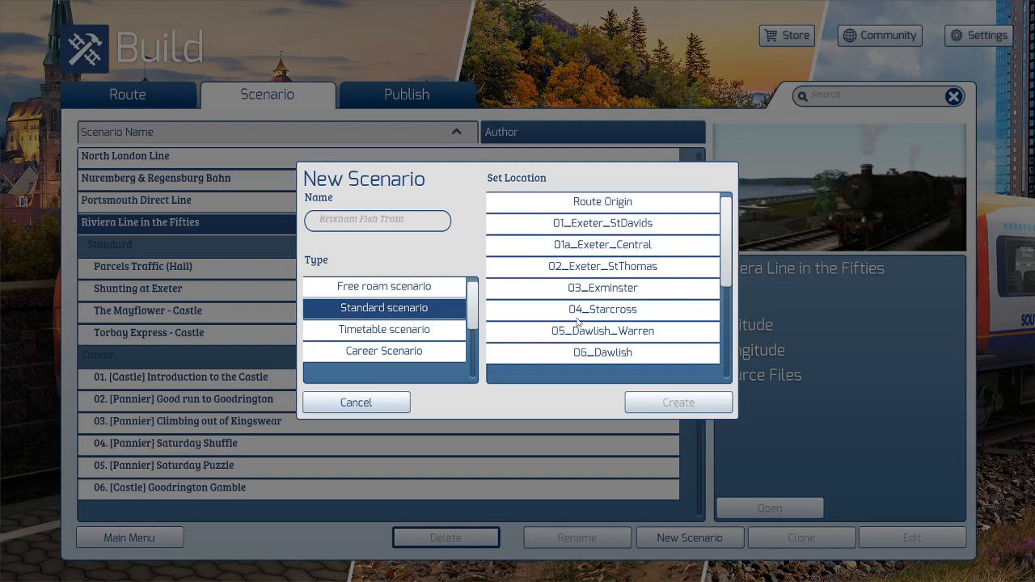
pyautogui.scroll(-5, 606, 367)
pyautogui.click(608, 354)
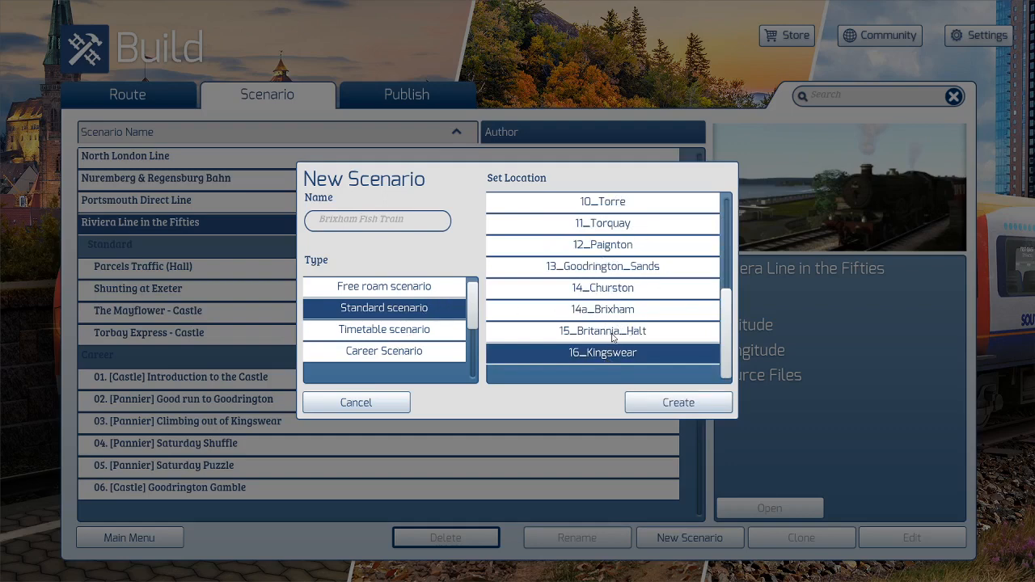
pyautogui.click(670, 402)
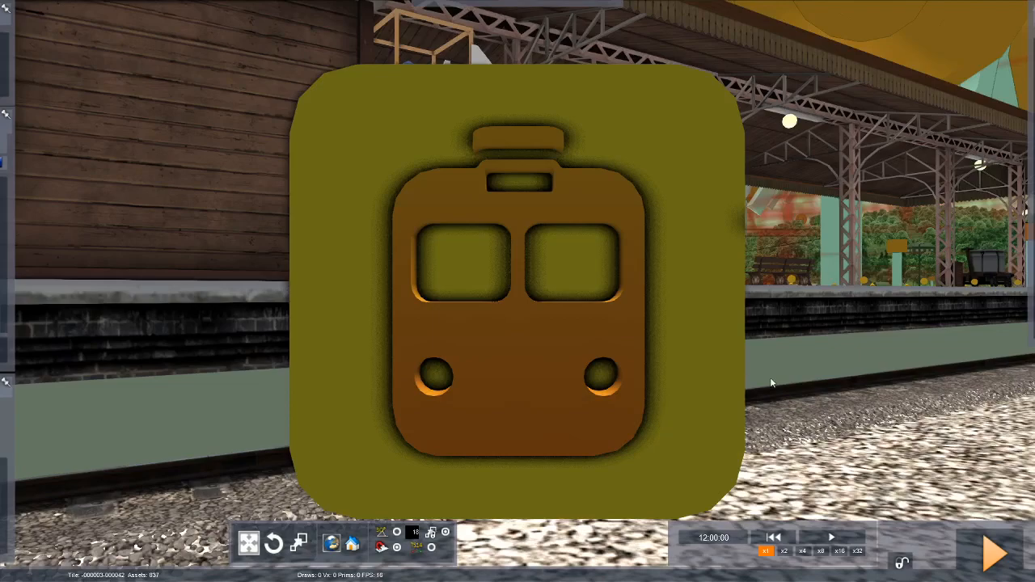
# Set the scenario's description to "Fish train to Brixham" in the scenario properties.
pyautogui.moveTo(774, 382); pyautogui.dragTo(530, 395, button='right')
pyautogui.press('Up')
pyautogui.press('Down')
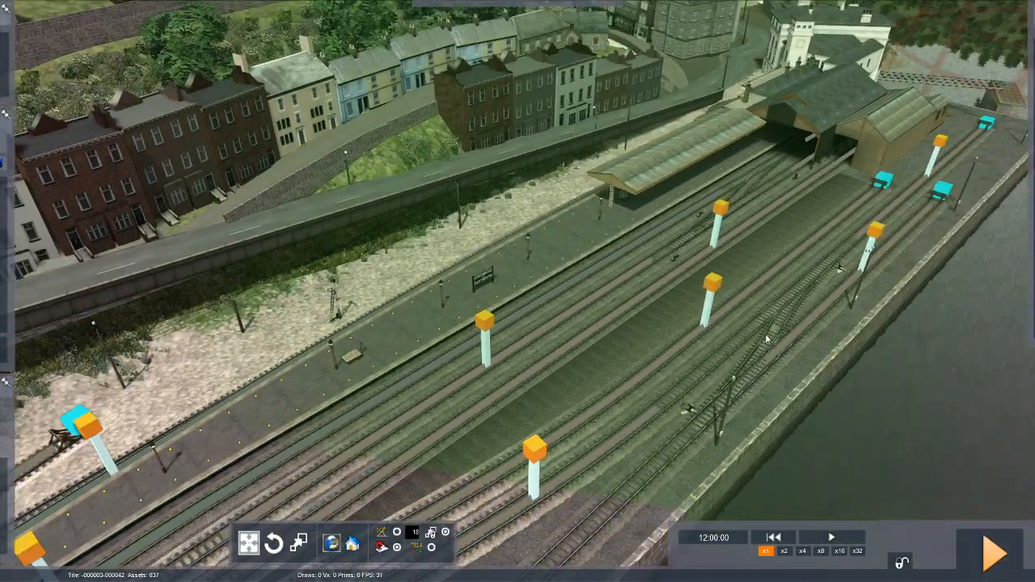
pyautogui.moveTo(994, 139)
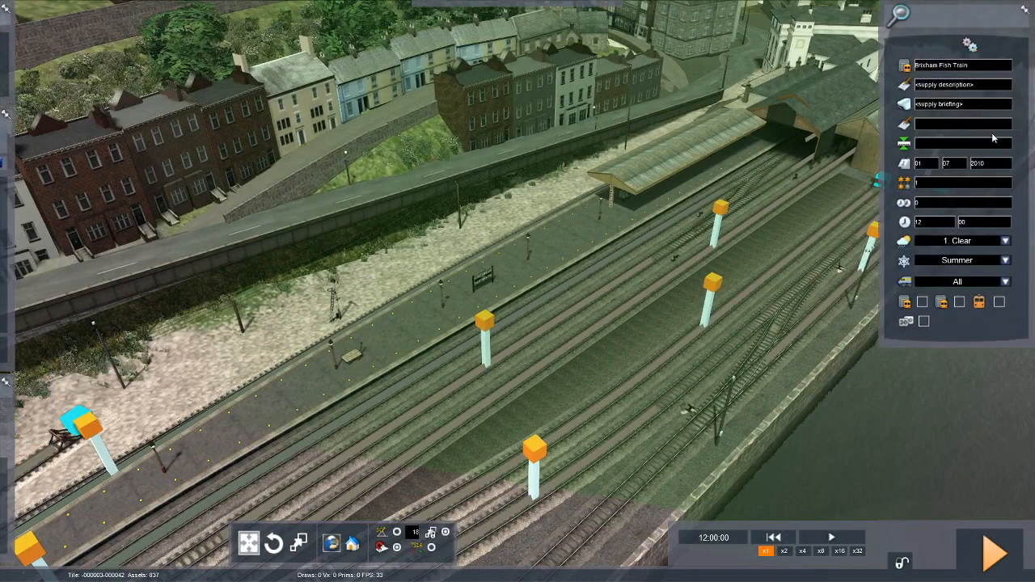
pyautogui.click(980, 87)
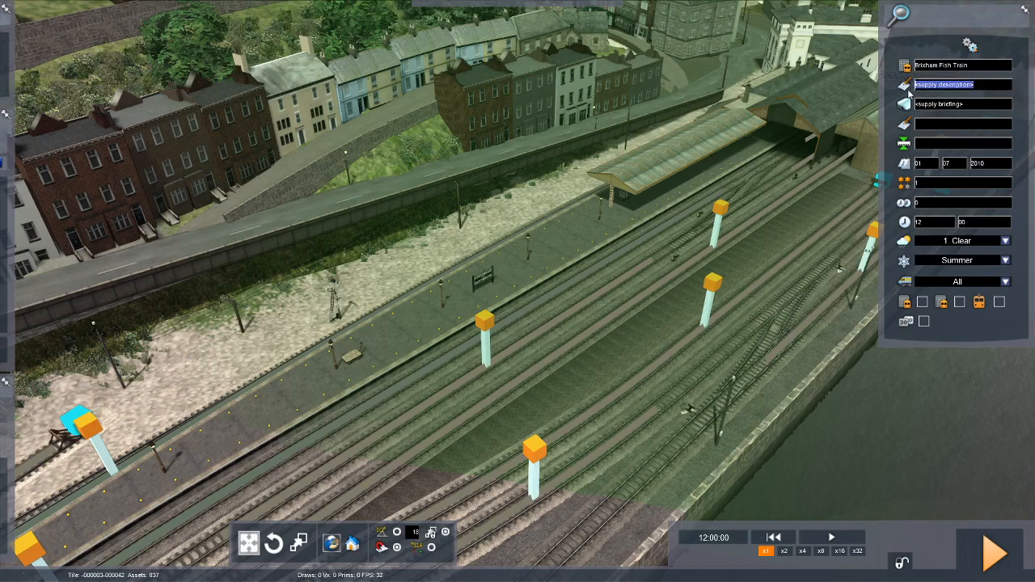
pyautogui.write('Fish t')
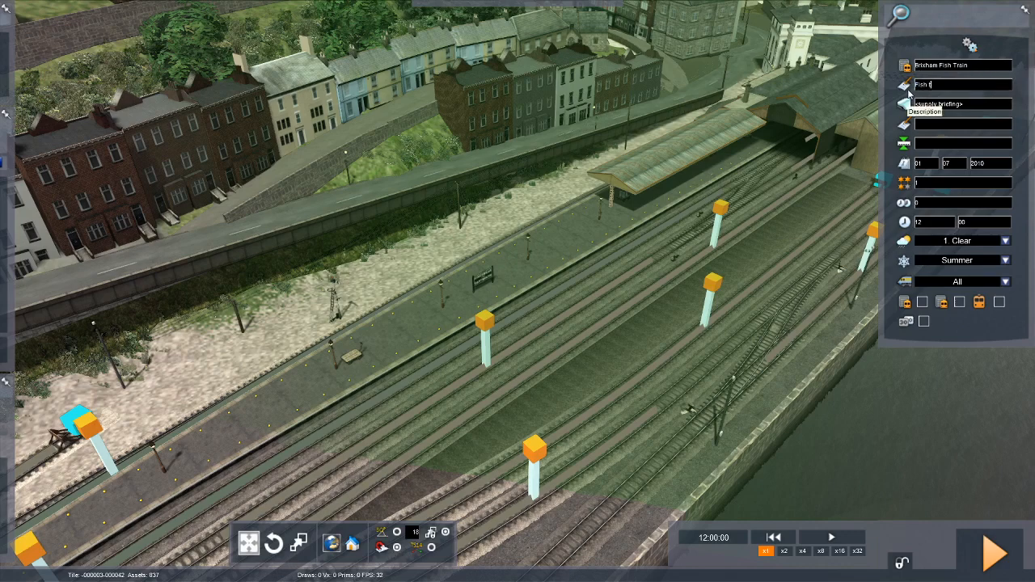
pyautogui.write('rain to Brixham')
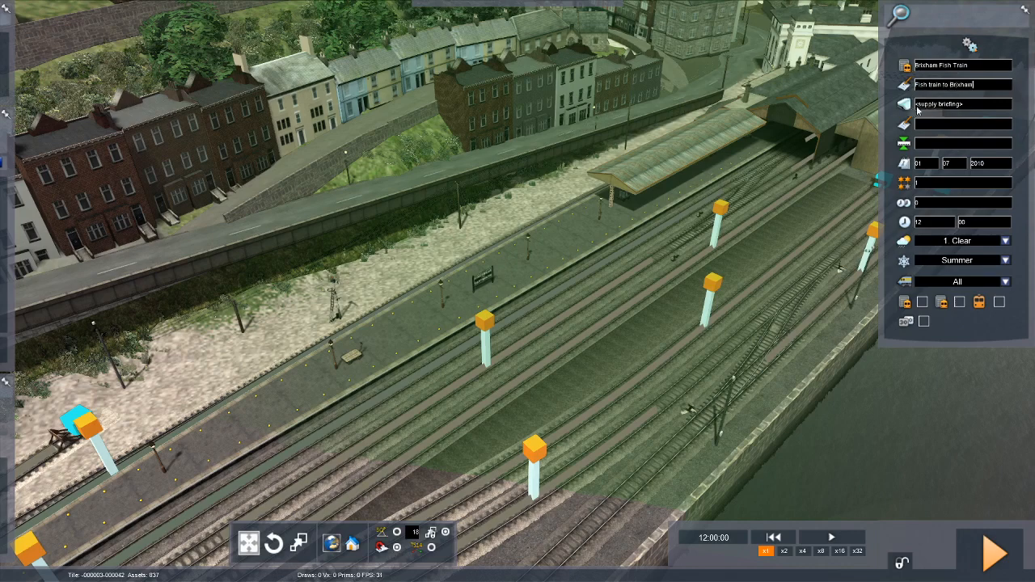
# Write the scenario briefing: drive a basic fish train from Kingswear to Brixham.
pyautogui.click(947, 105)
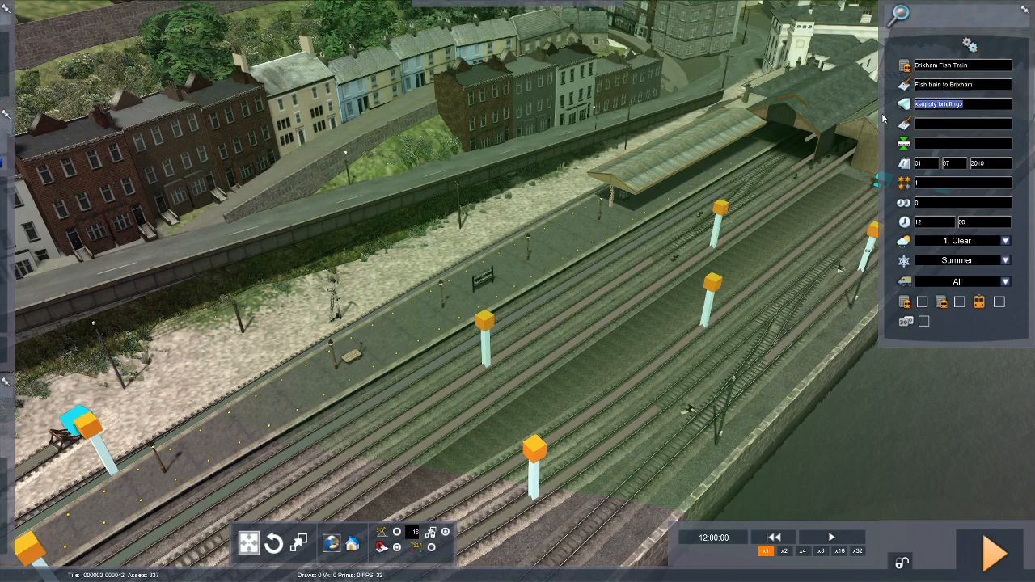
pyautogui.write('Drive a')
pyautogui.write(' basic fish t')
pyautogui.write('rain from')
pyautogui.write(' Kingswear to')
pyautogui.write(' Bri')
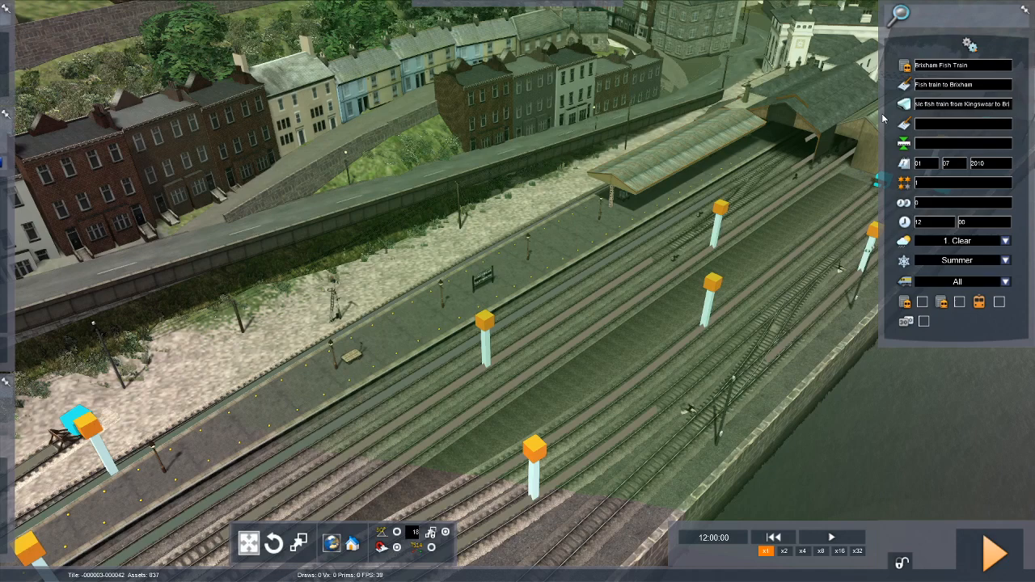
pyautogui.write('s')
pyautogui.write('ham')
# Fill in the author's name and set the scenario's start location to Kingswear.
pyautogui.click(922, 126)
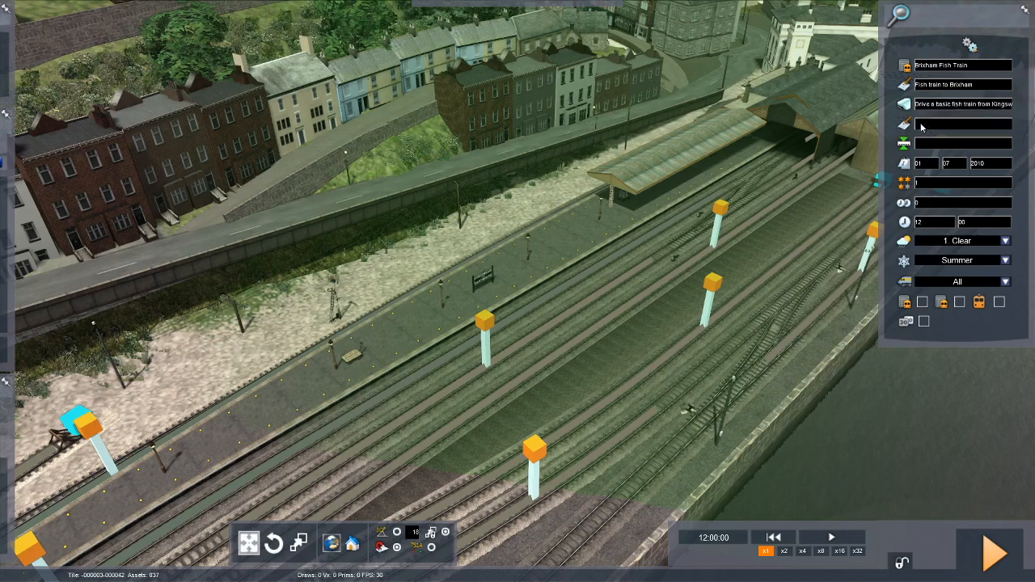
pyautogui.write('Ki')
pyautogui.click(920, 143)
pyautogui.write('Kingswear')
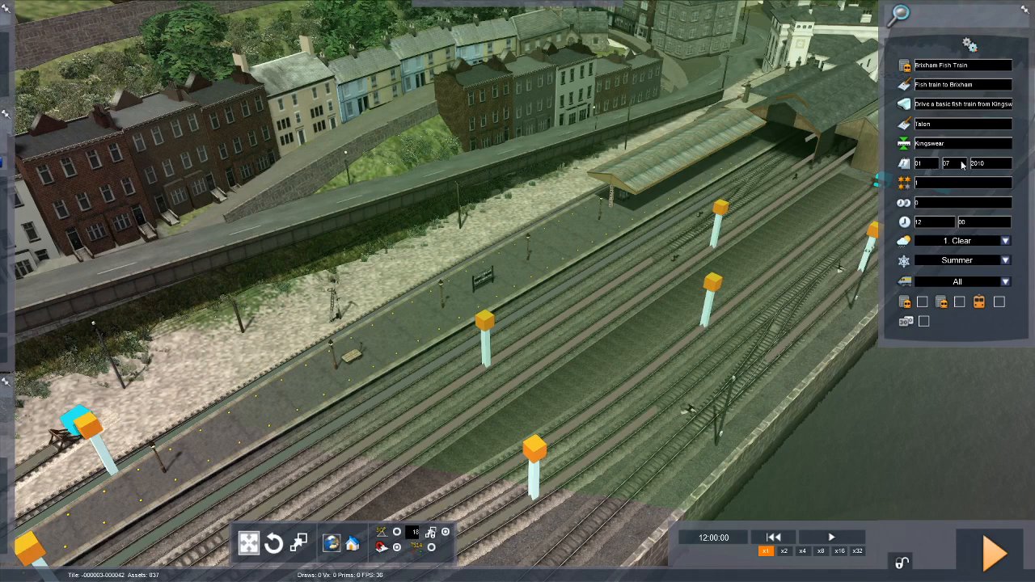
# Set the scenario's duration to 20 and its start time to 06:58.
pyautogui.doubleClick(915, 203)
pyautogui.write('20')
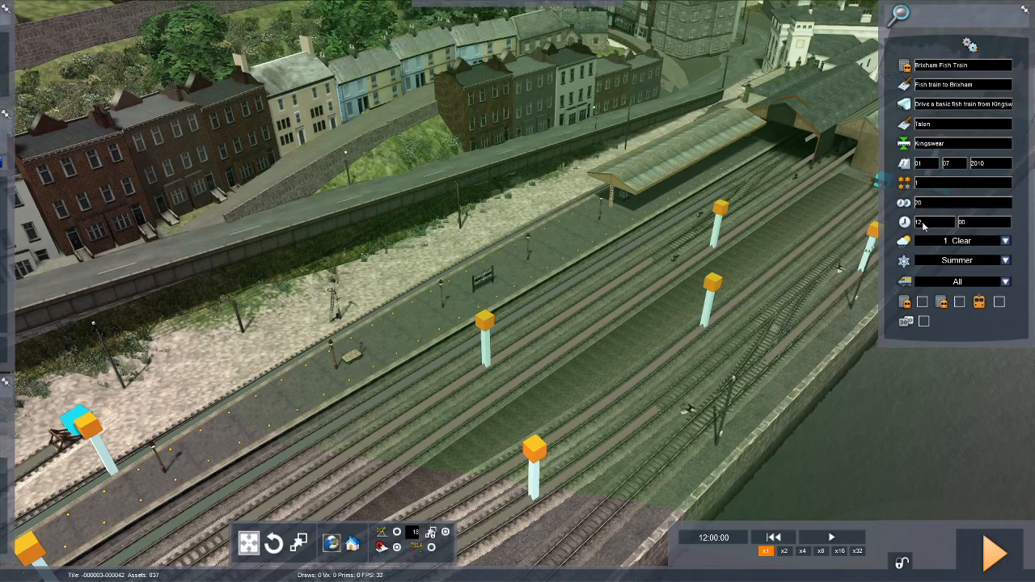
pyautogui.doubleClick(918, 221)
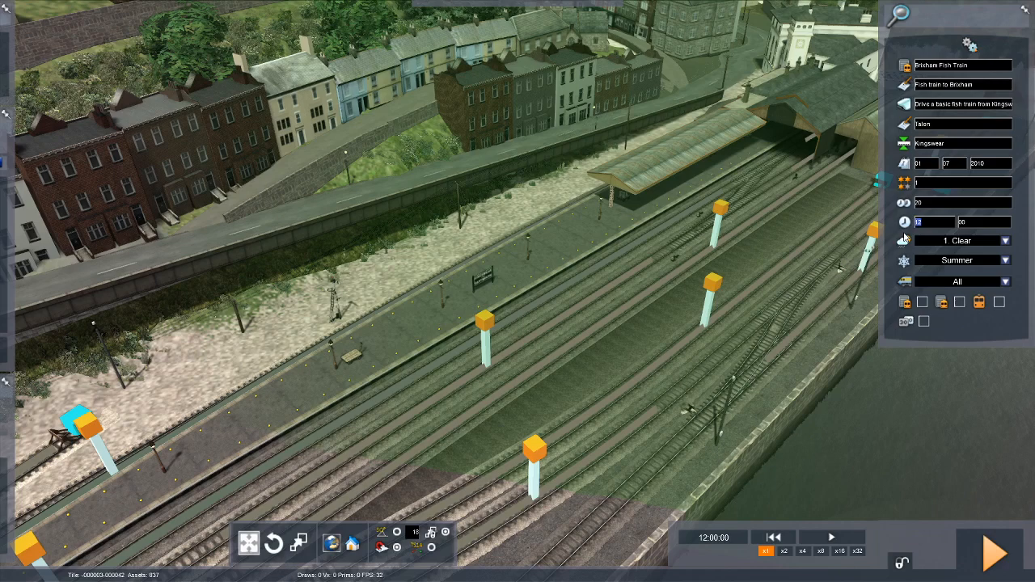
pyautogui.click(973, 226)
# Set the scenario's weather to 2. Cloudy and choose its season.
pyautogui.click(1005, 242)
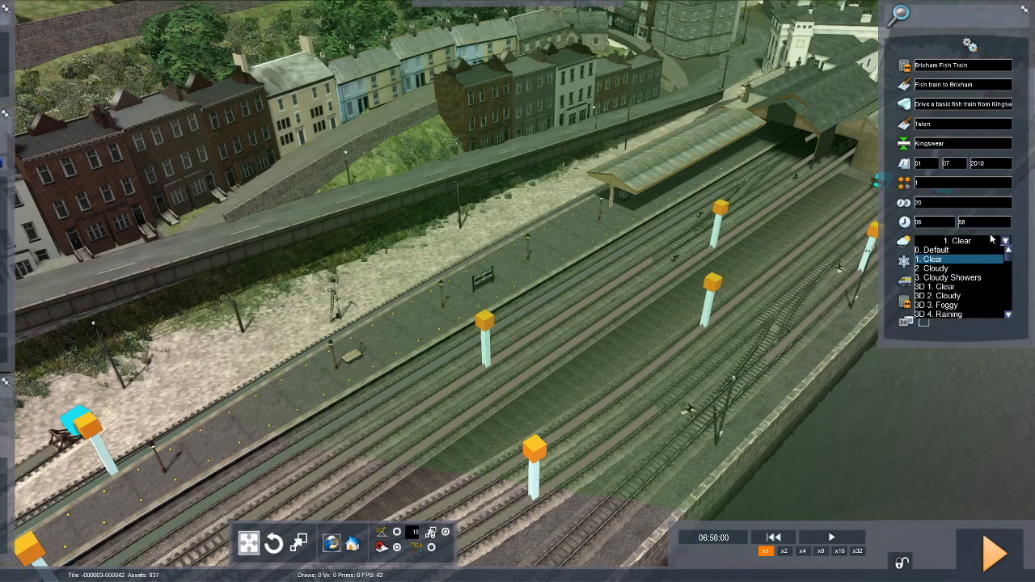
pyautogui.click(966, 268)
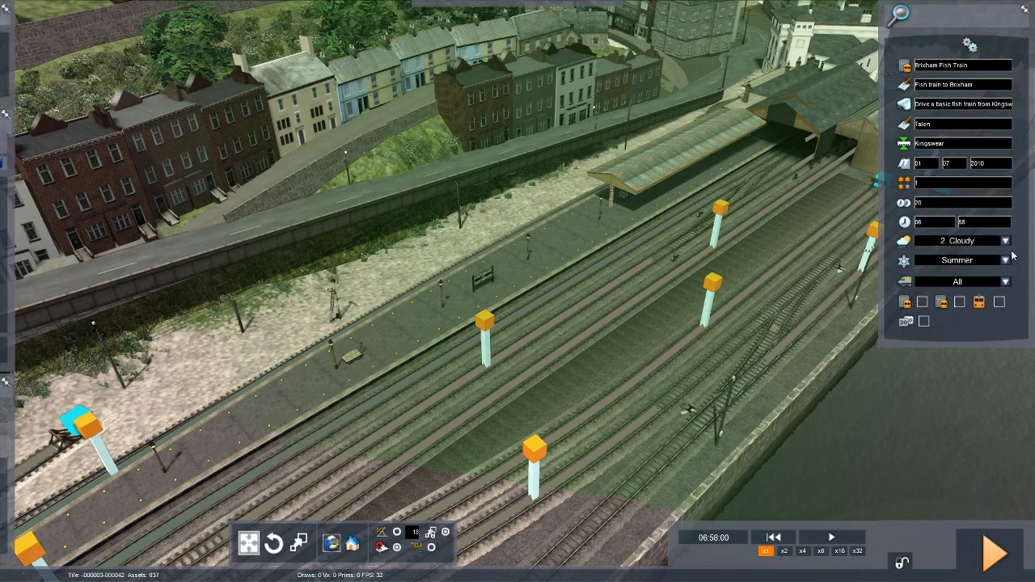
pyautogui.click(1005, 262)
pyautogui.click(981, 289)
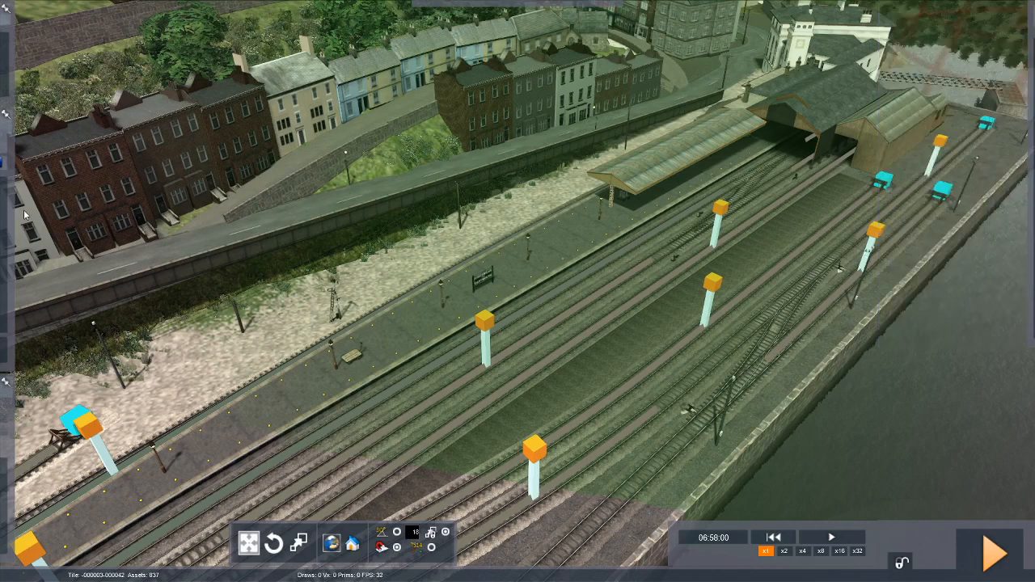
# Find the [EK] King Loco - BR Blue among the rolling stock and place it on the track beside the platform.
pyautogui.moveTo(24, 214)
pyautogui.moveTo(24, 53)
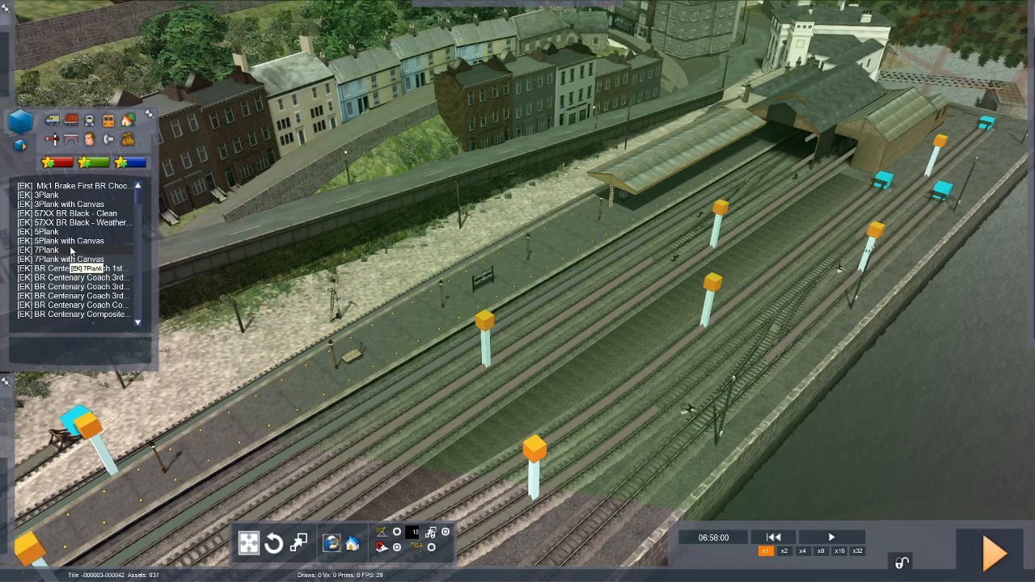
pyautogui.scroll(-5, 71, 252)
pyautogui.scroll(-4, 71, 252)
pyautogui.scroll(5, 71, 252)
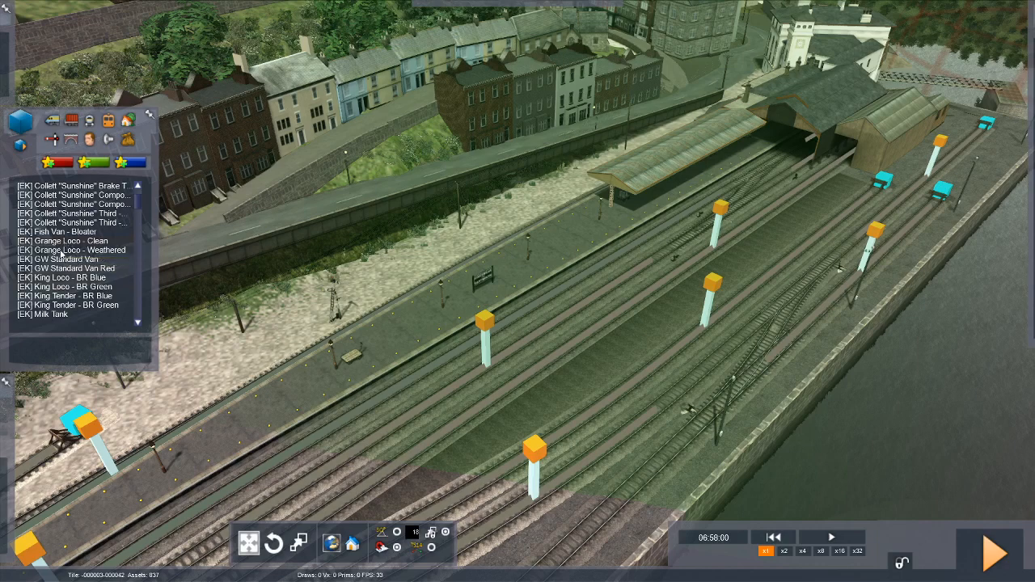
pyautogui.scroll(-4, 61, 283)
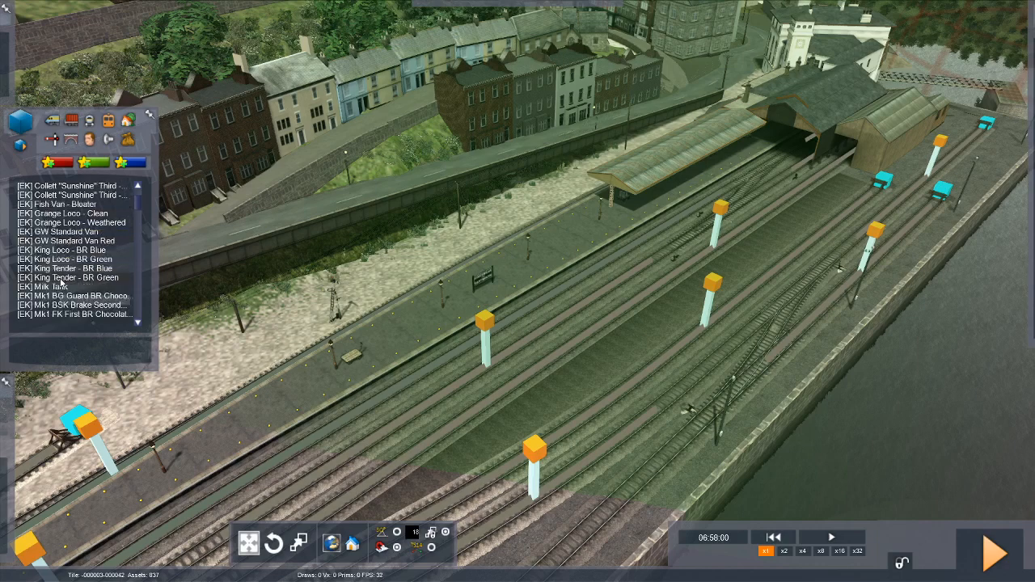
pyautogui.scroll(4, 61, 283)
pyautogui.scroll(-2, 61, 282)
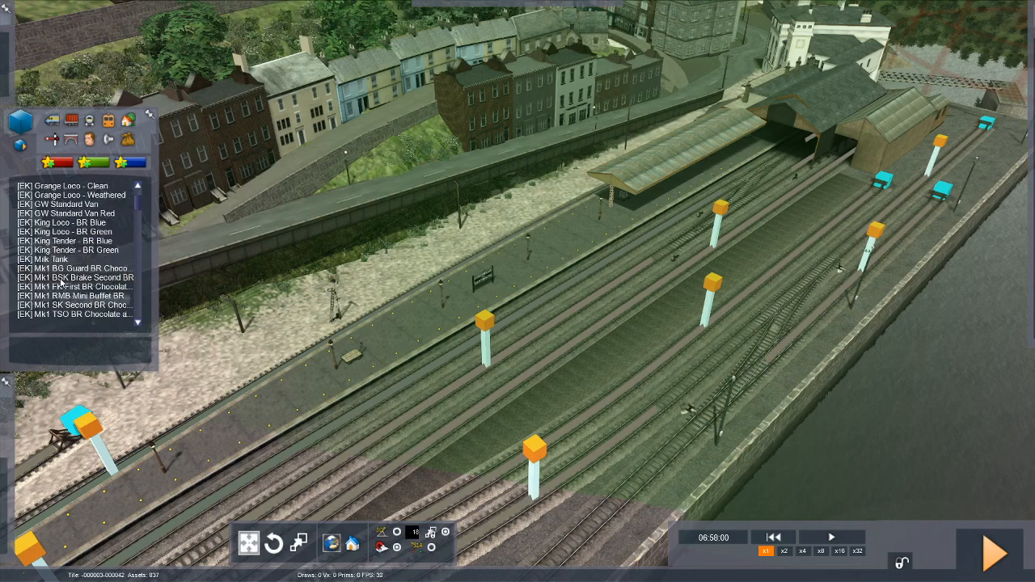
pyautogui.click(65, 222)
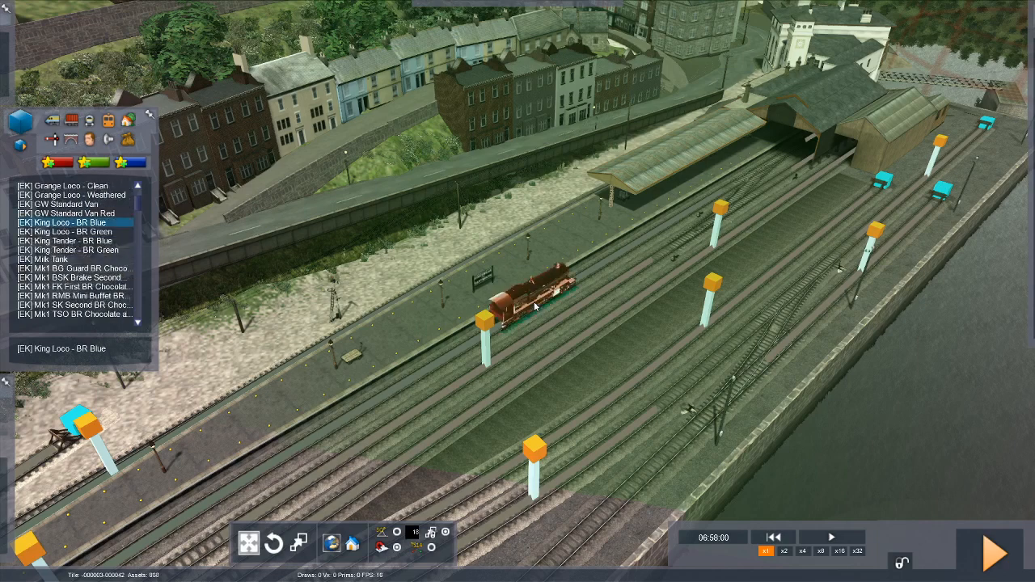
pyautogui.click(533, 306)
pyautogui.rightClick(556, 339)
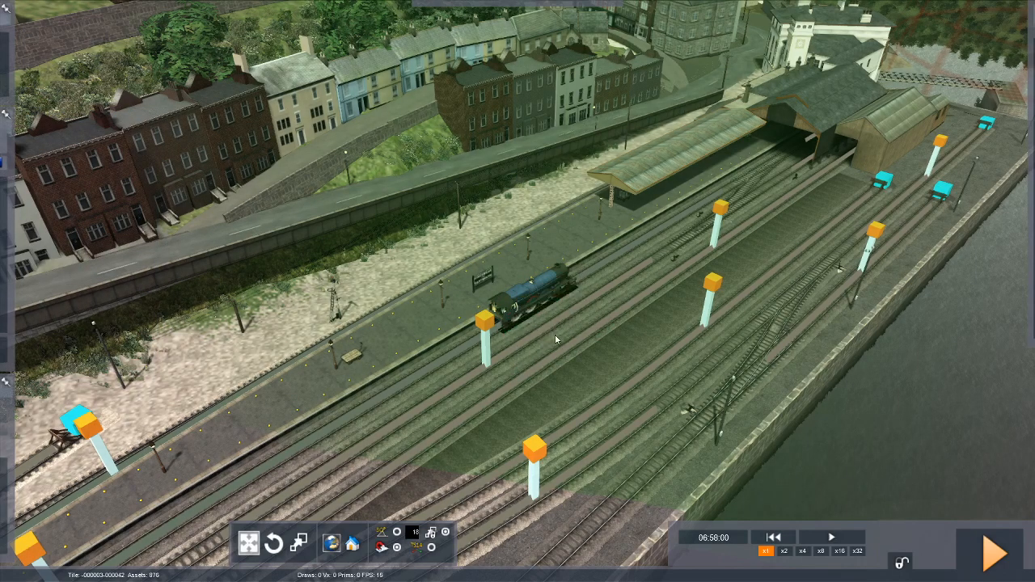
# Delete the blue King locomotive from the track beside the platform.
pyautogui.scroll(5, 556, 339)
pyautogui.scroll(-3, 556, 339)
pyautogui.scroll(-2, 556, 339)
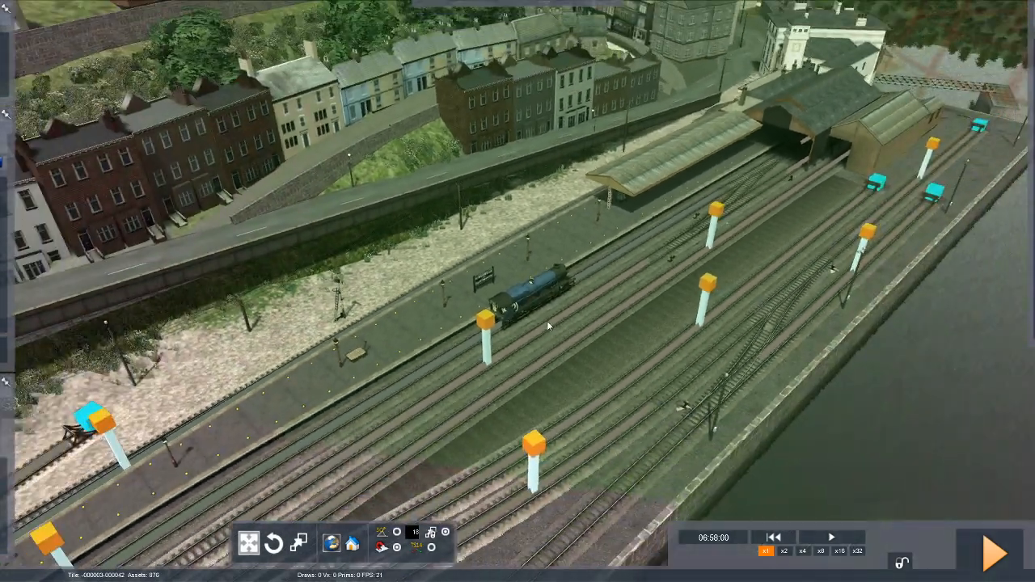
pyautogui.click(542, 298)
pyautogui.press('Delete')
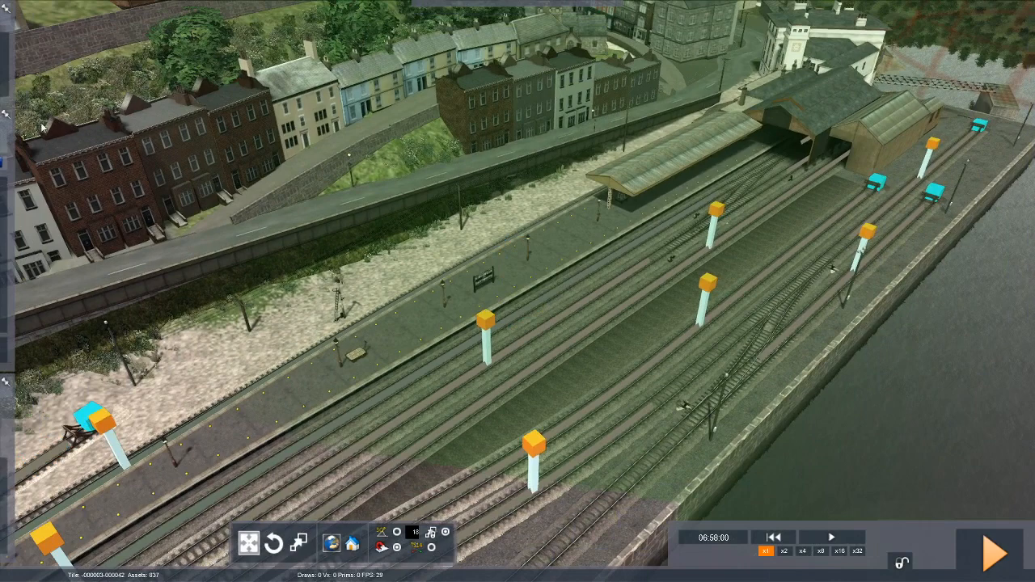
# Browse the ready-made consists and choose GWR Pannier 5700 Class - Pannier - Weathered - Light Engine [Fifties].
pyautogui.moveTo(36, 140)
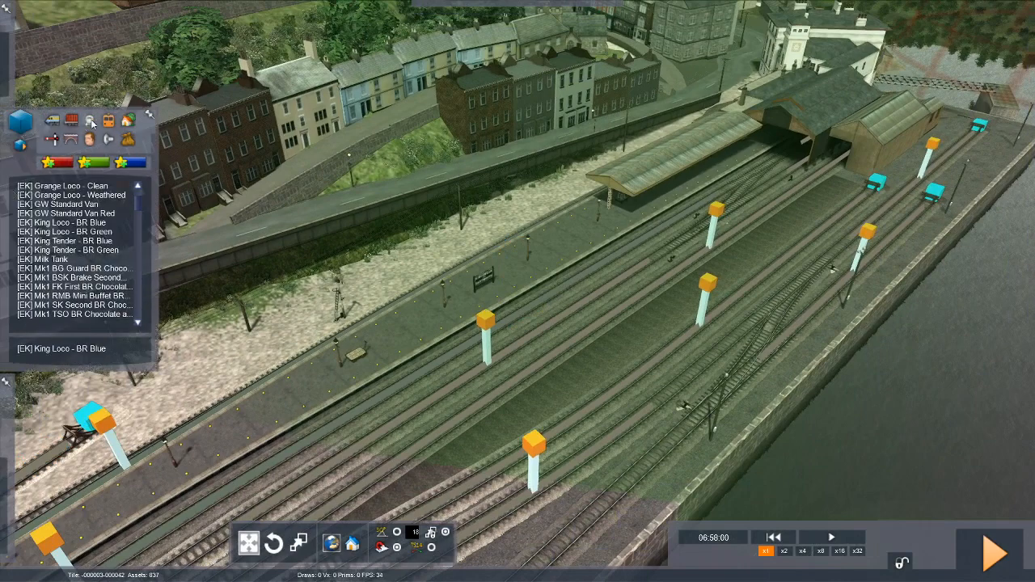
pyautogui.click(90, 121)
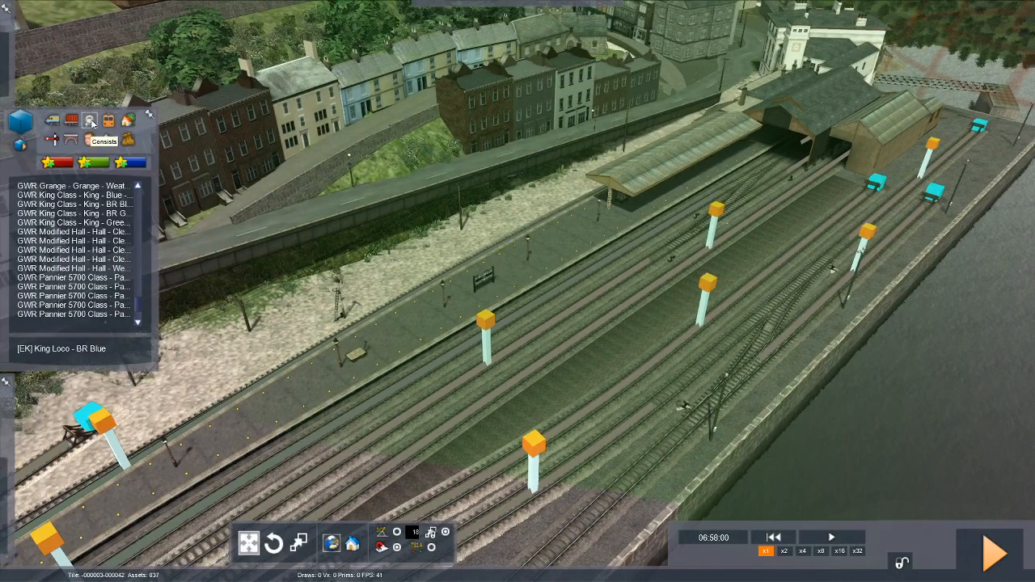
pyautogui.click(74, 206)
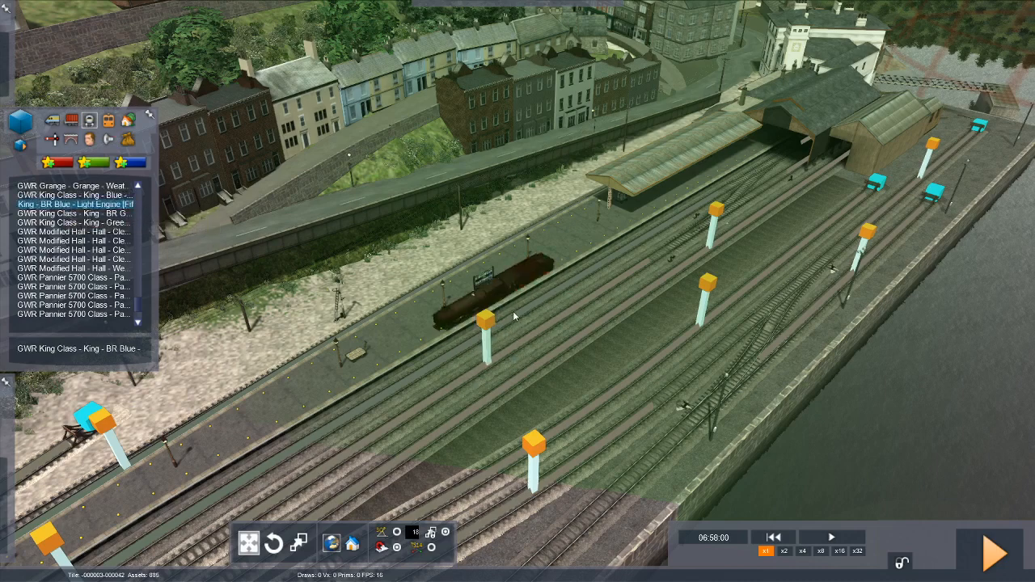
pyautogui.click(514, 317)
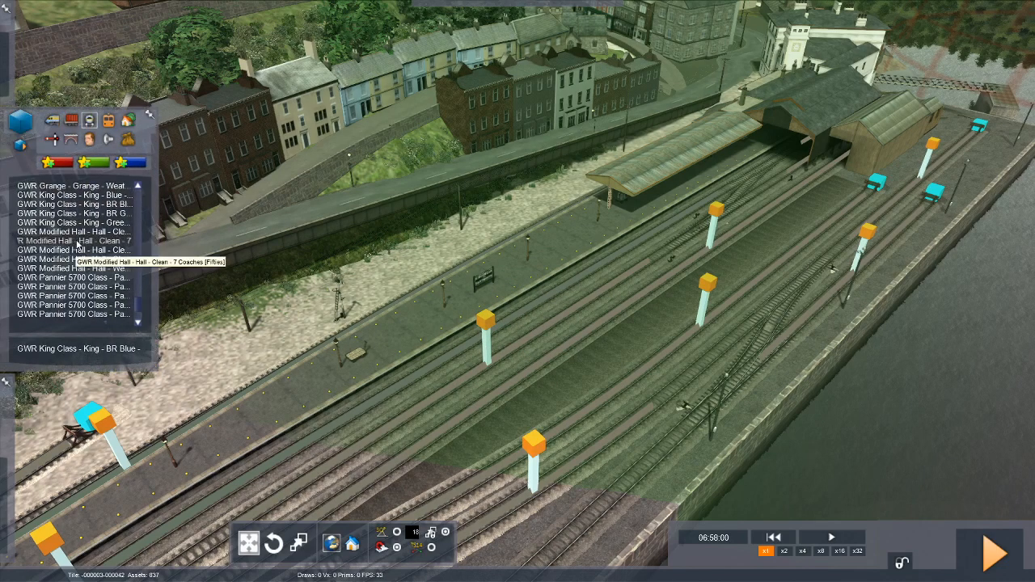
pyautogui.scroll(-1, 76, 243)
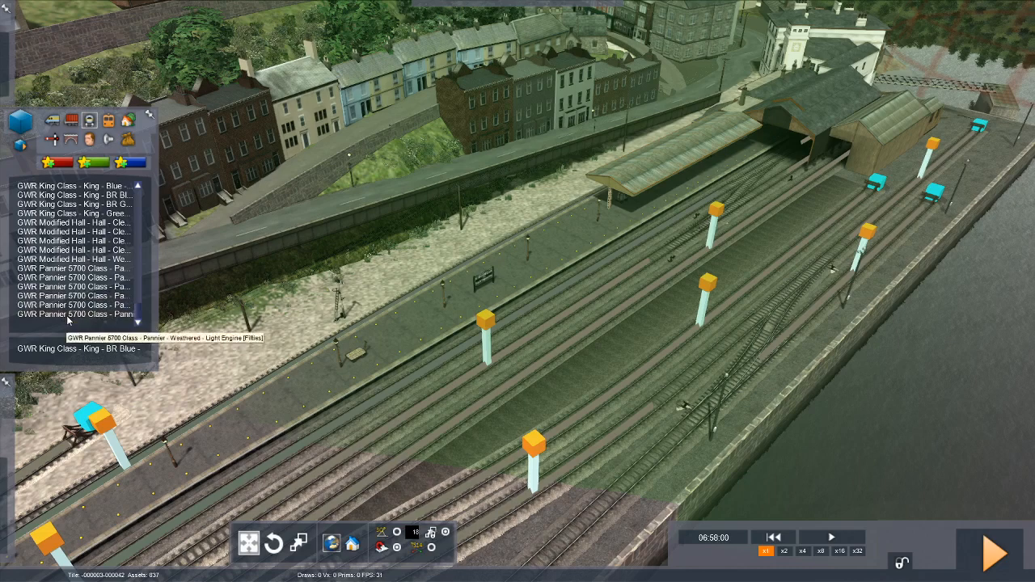
pyautogui.click(69, 314)
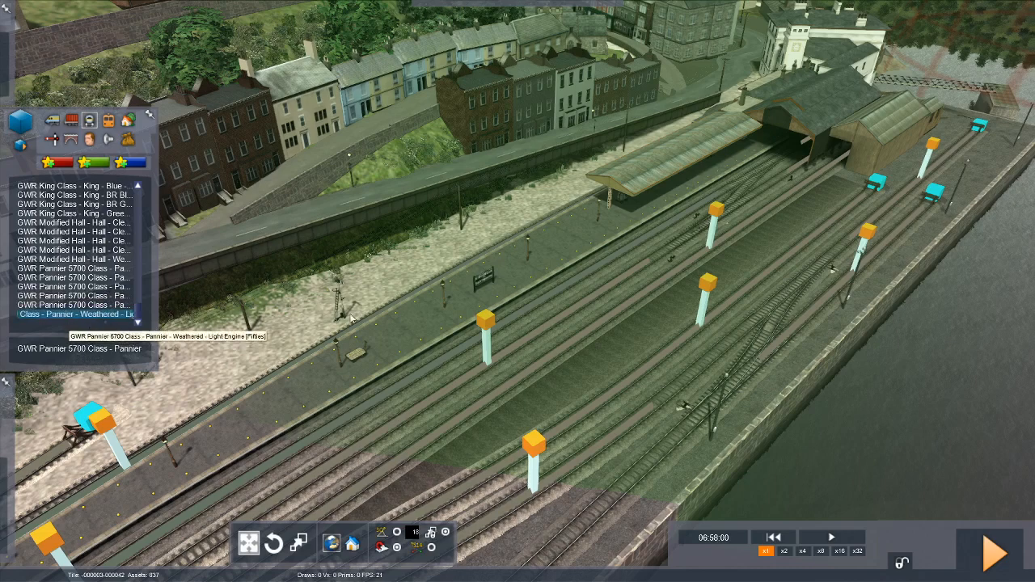
# Place the weathered Pannier locomotive on the outer yard track, beside the buffer stop near the end of the quay.
pyautogui.click(667, 390)
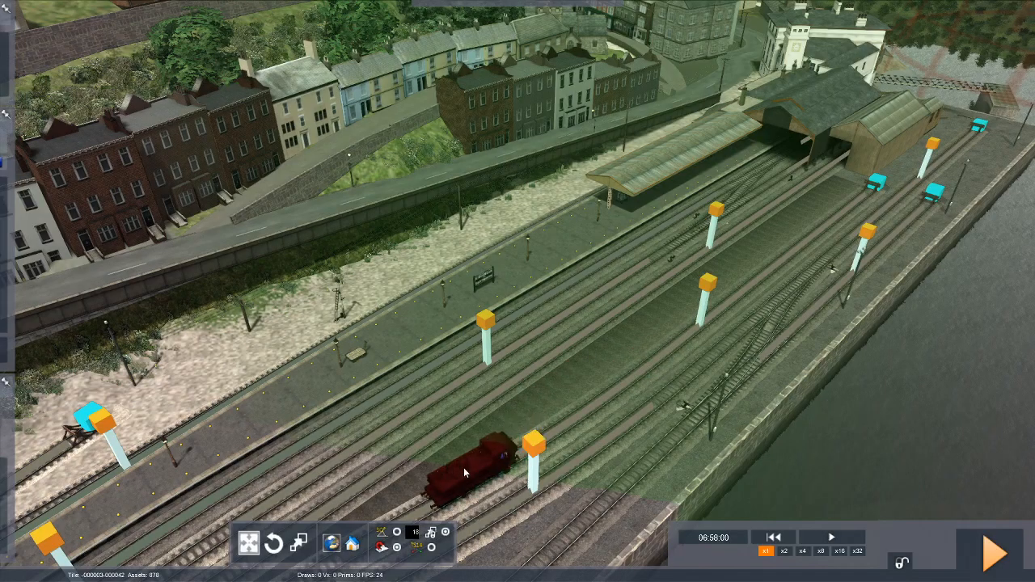
pyautogui.press('Down')
pyautogui.moveTo(464, 467)
pyautogui.mouseDown(button='right')
pyautogui.moveTo(448, 396)
pyautogui.moveTo(465, 444)
pyautogui.moveTo(490, 429)
pyautogui.mouseUp(button='right')
pyautogui.press('Up')
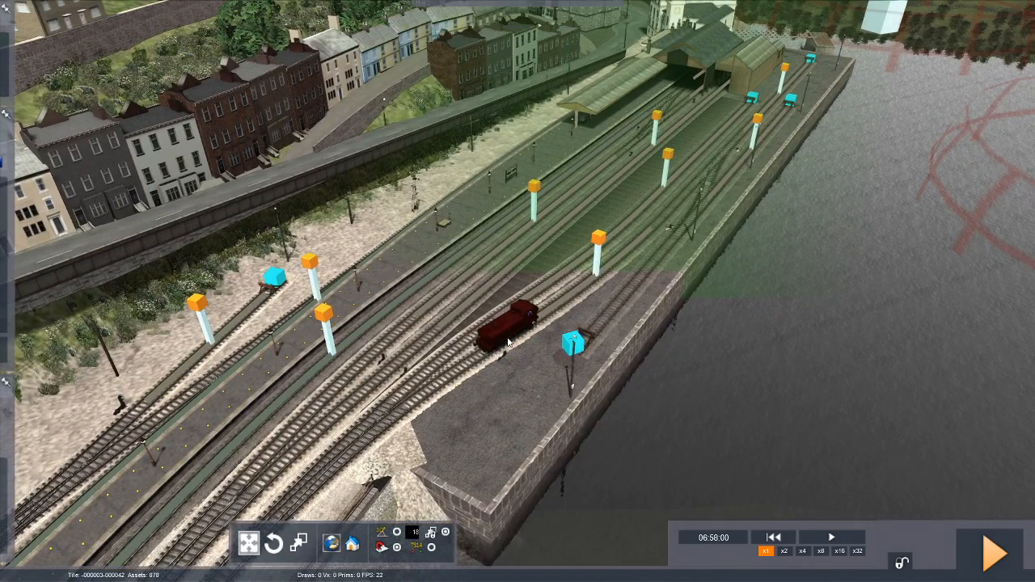
pyautogui.click(506, 340)
pyautogui.press('Right')
pyautogui.press('Up')
pyautogui.press('Up')
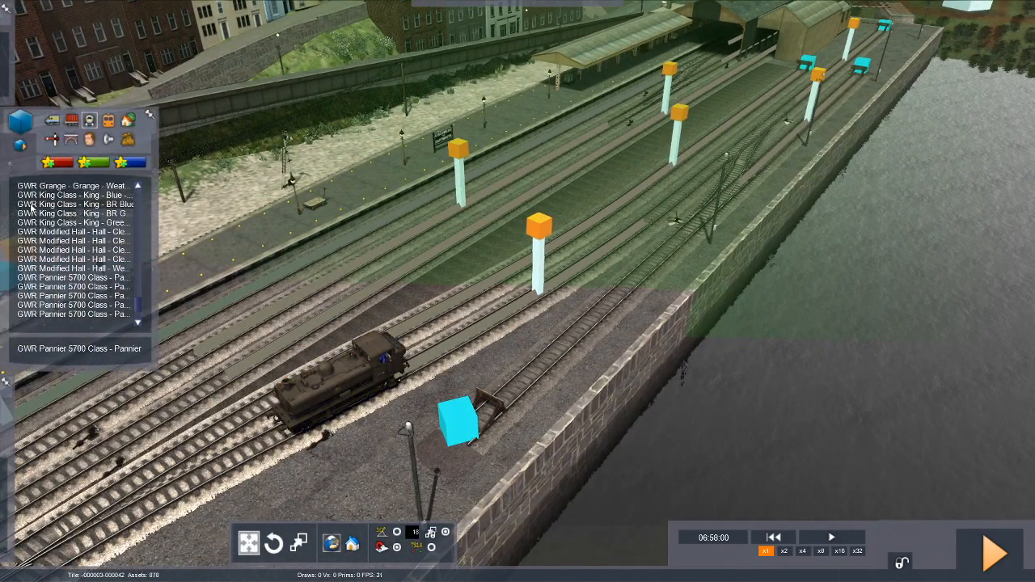
# Browse the available engines and wagons and choose the [EK] Fish Van - Bloater.
pyautogui.click(52, 121)
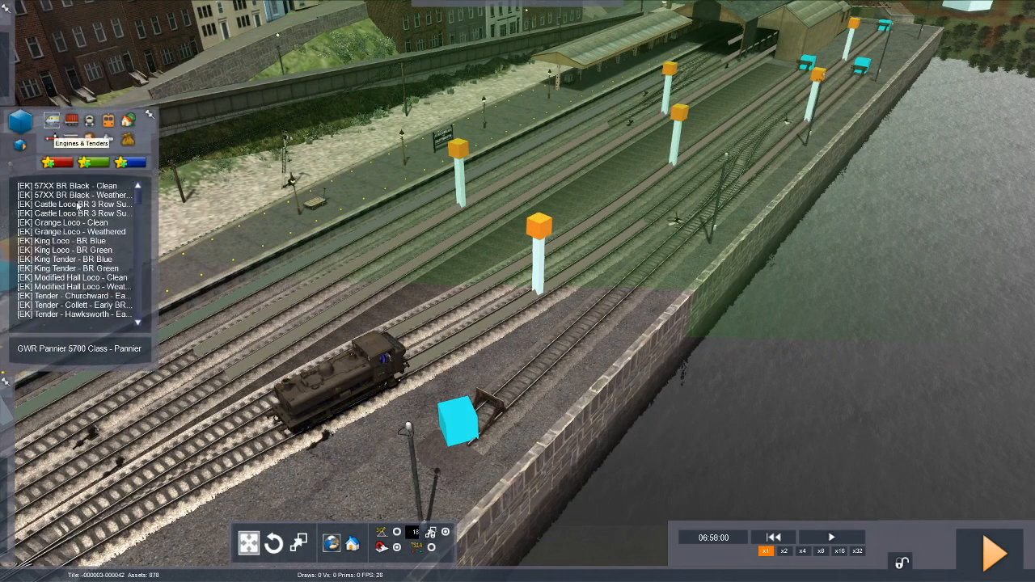
pyautogui.scroll(-1, 85, 246)
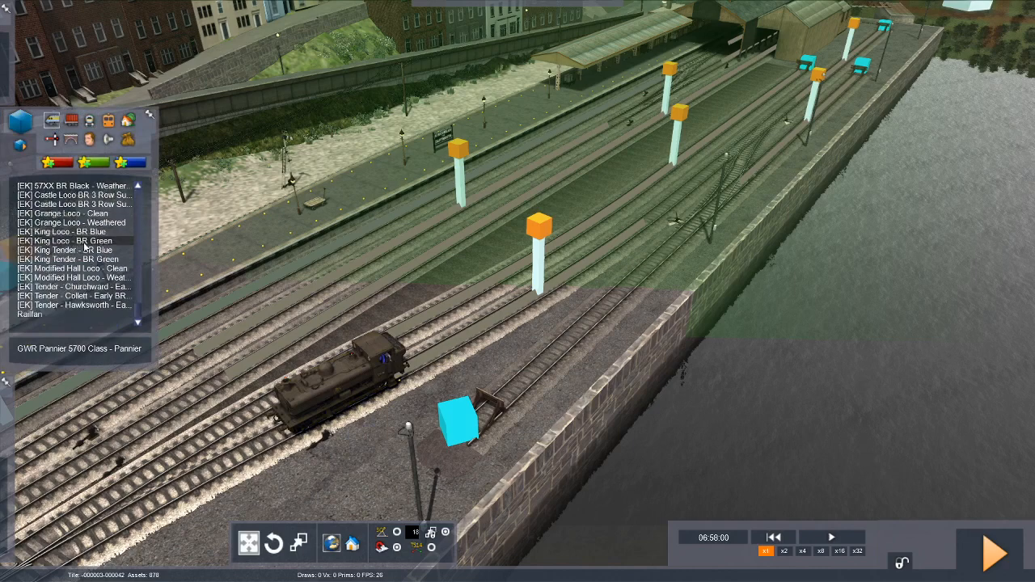
pyautogui.scroll(1, 84, 247)
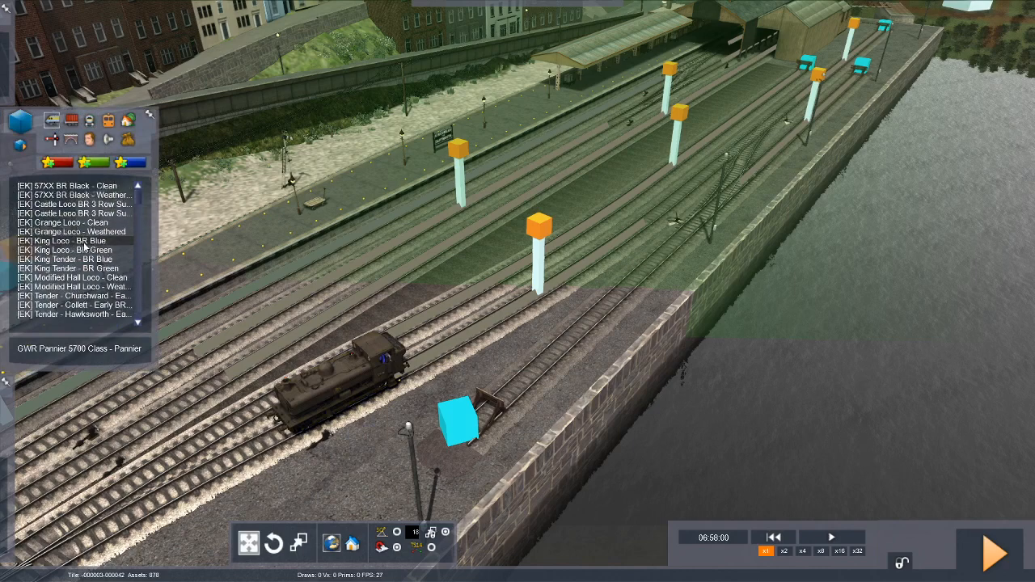
pyautogui.click(71, 119)
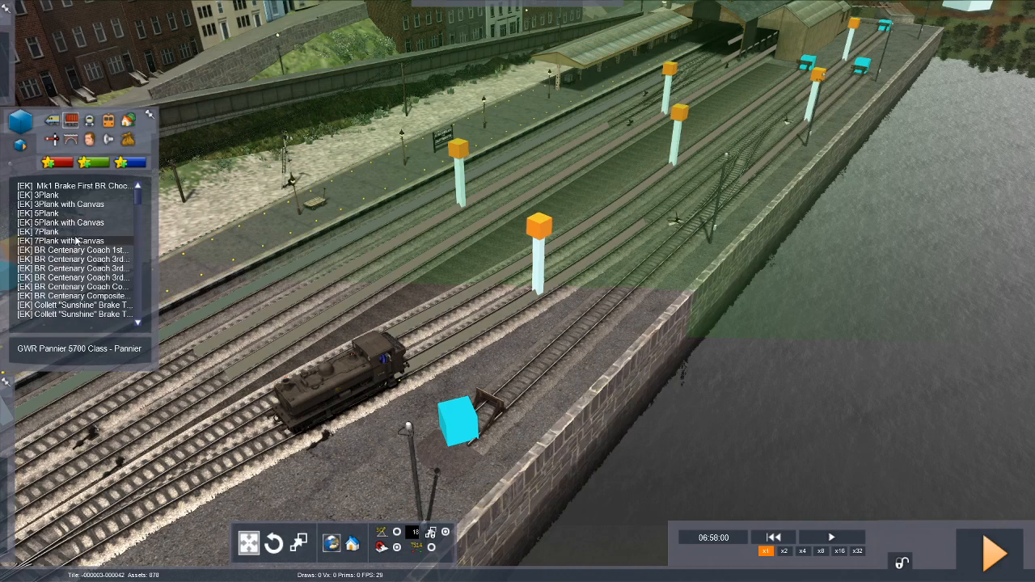
pyautogui.scroll(-15, 76, 240)
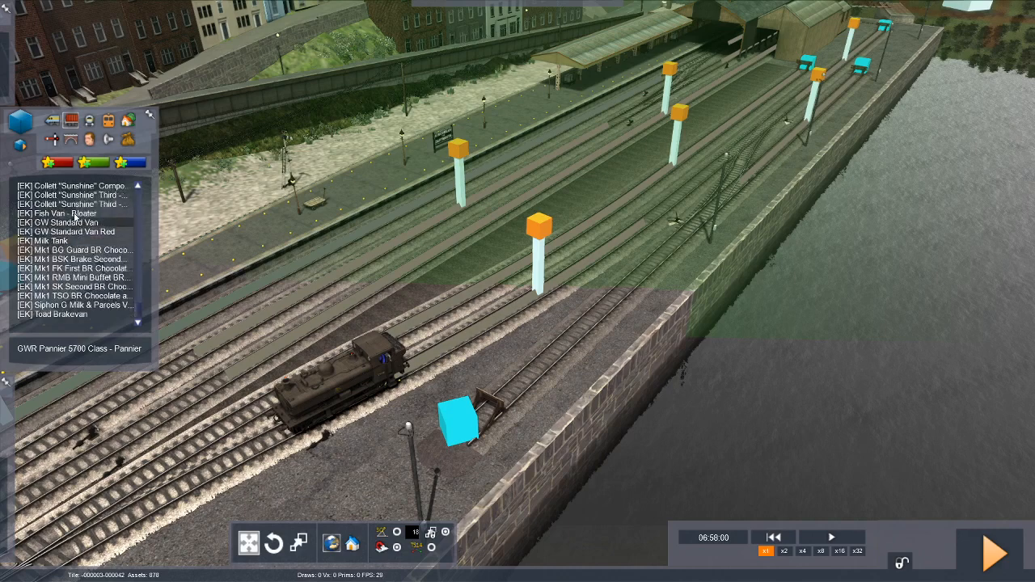
pyautogui.click(75, 215)
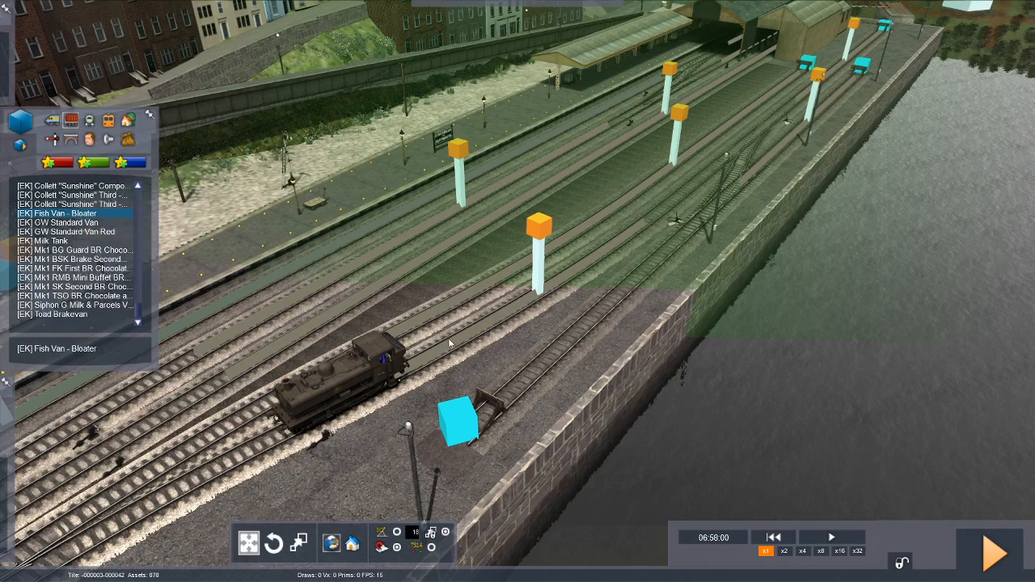
# Place four Bloater fish vans in a row coupled behind the Pannier locomotive.
pyautogui.click(424, 354)
pyautogui.click(423, 354)
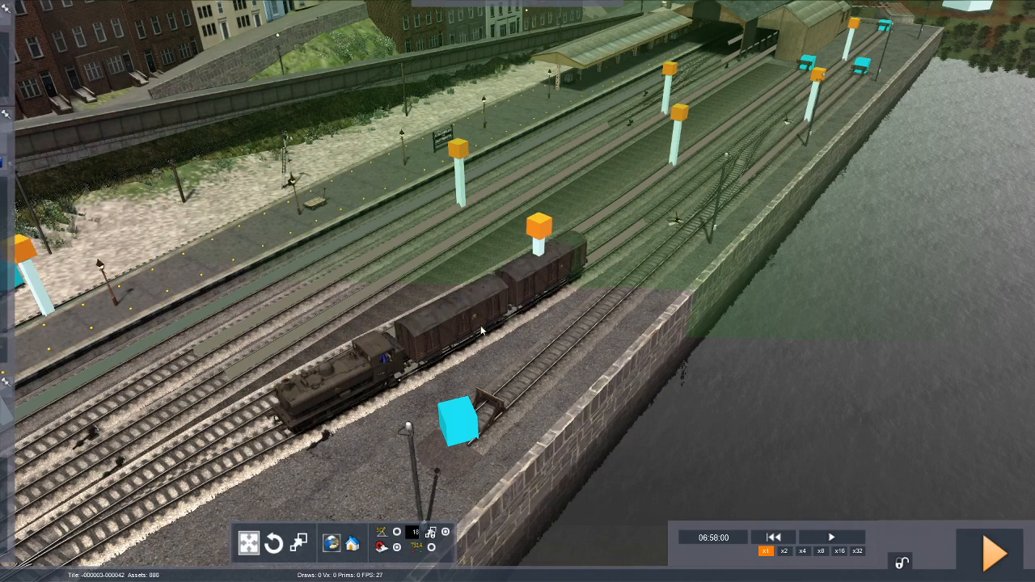
pyautogui.click(483, 330)
pyautogui.click(548, 300)
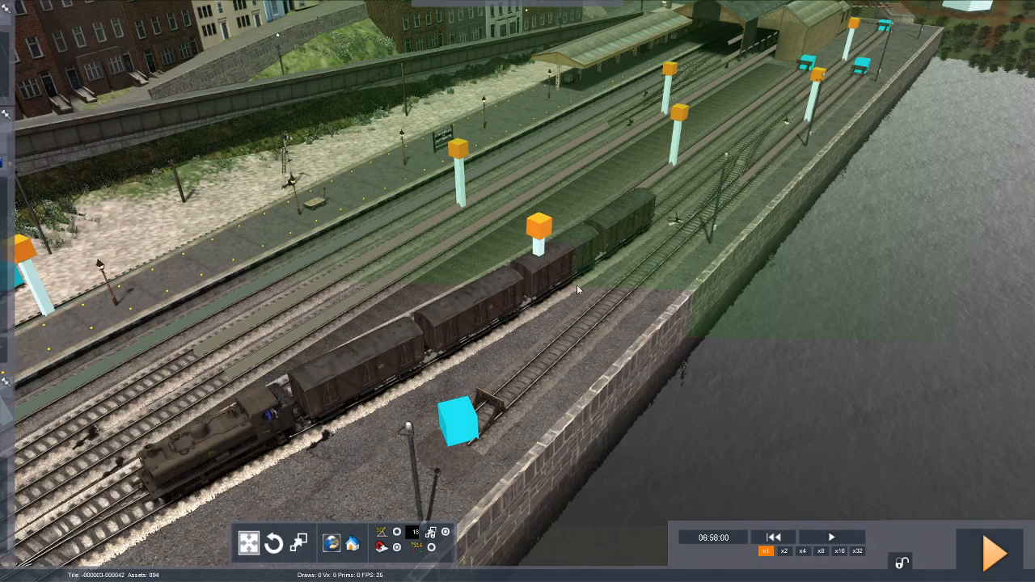
pyautogui.click(576, 285)
pyautogui.click(646, 241)
pyautogui.moveTo(647, 237); pyautogui.dragTo(654, 238, button='right')
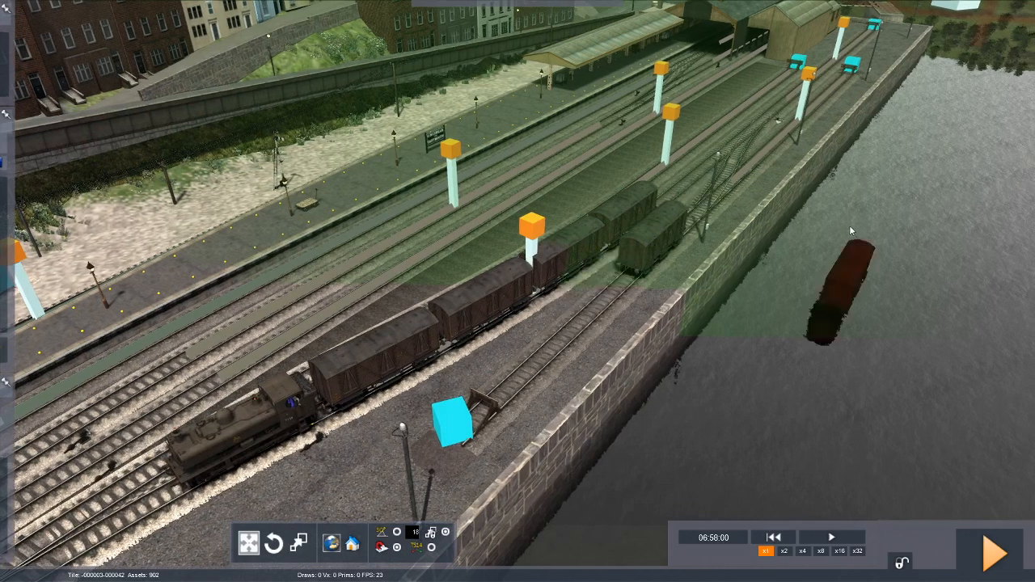
# Stop placing vans and delete the stray fish van from the adjacent quayside track.
pyautogui.rightClick(764, 248)
pyautogui.click(646, 242)
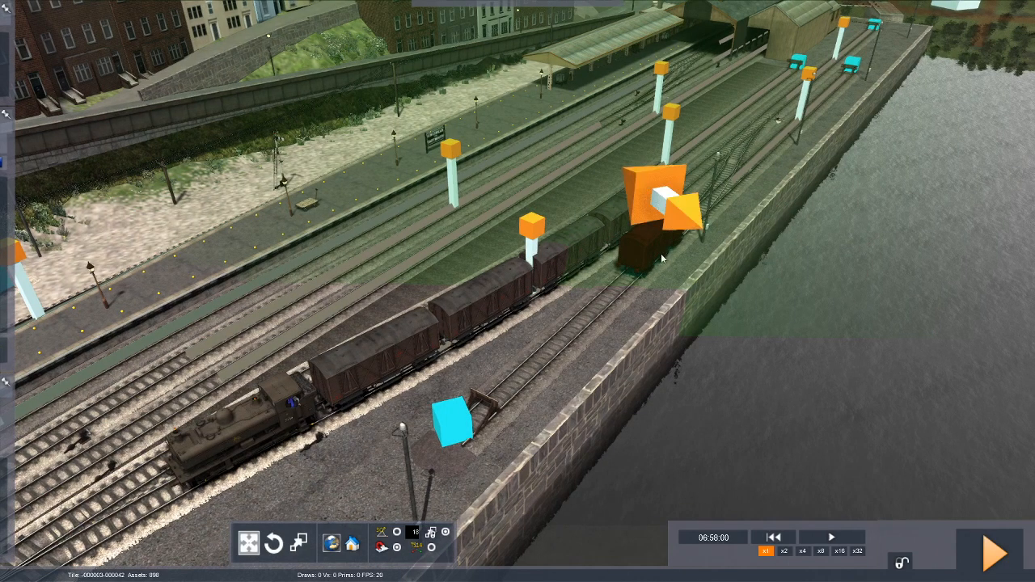
pyautogui.press('Delete')
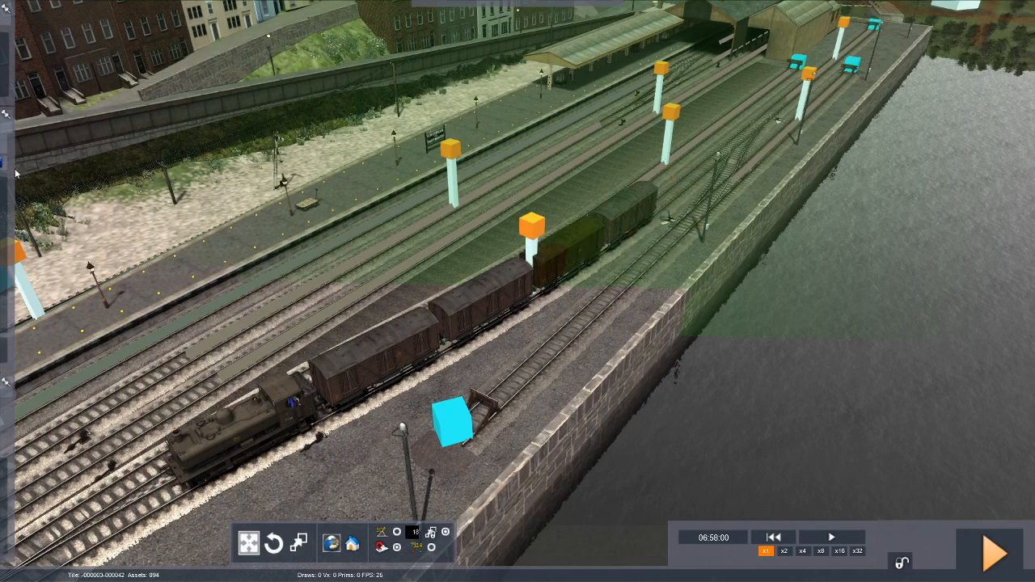
# Add two more [EK] Fish Van - Bloater wagons to the rear of the train.
pyautogui.moveTo(10, 182)
pyautogui.click(56, 223)
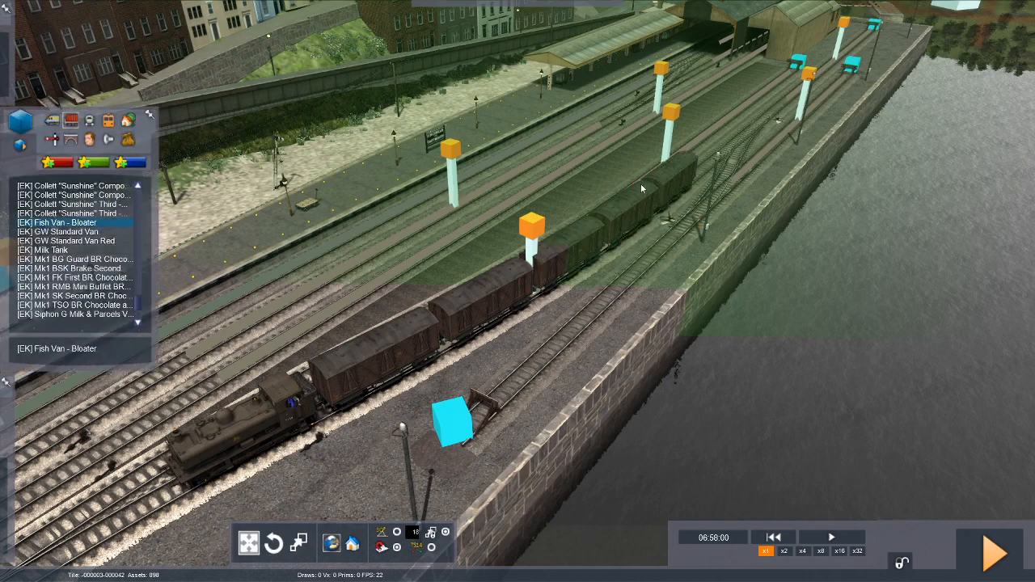
pyautogui.click(657, 206)
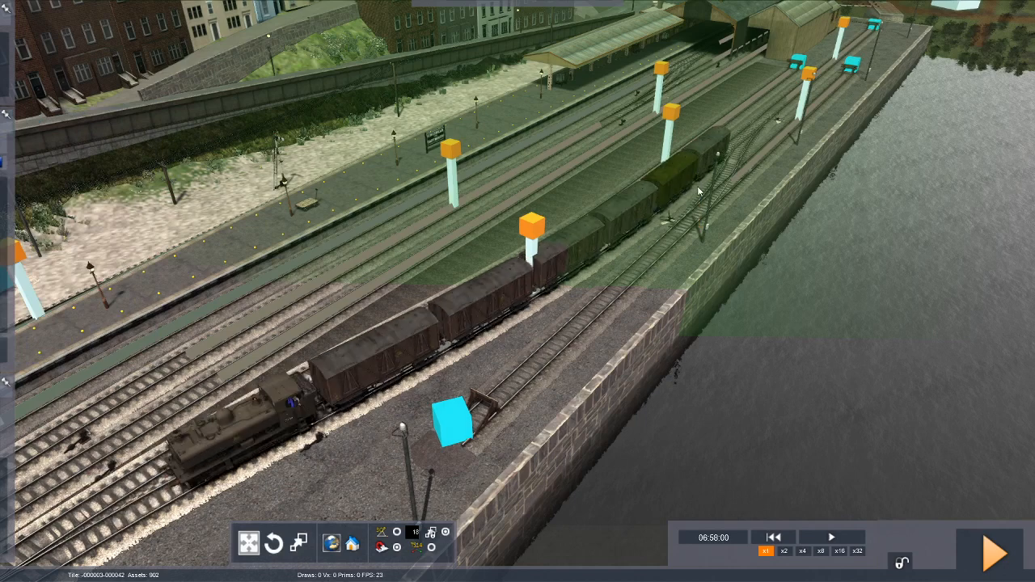
# Look through the wagons for a brake van to end the train and choose the [EK] Toad Brakevan.
pyautogui.press('Right')
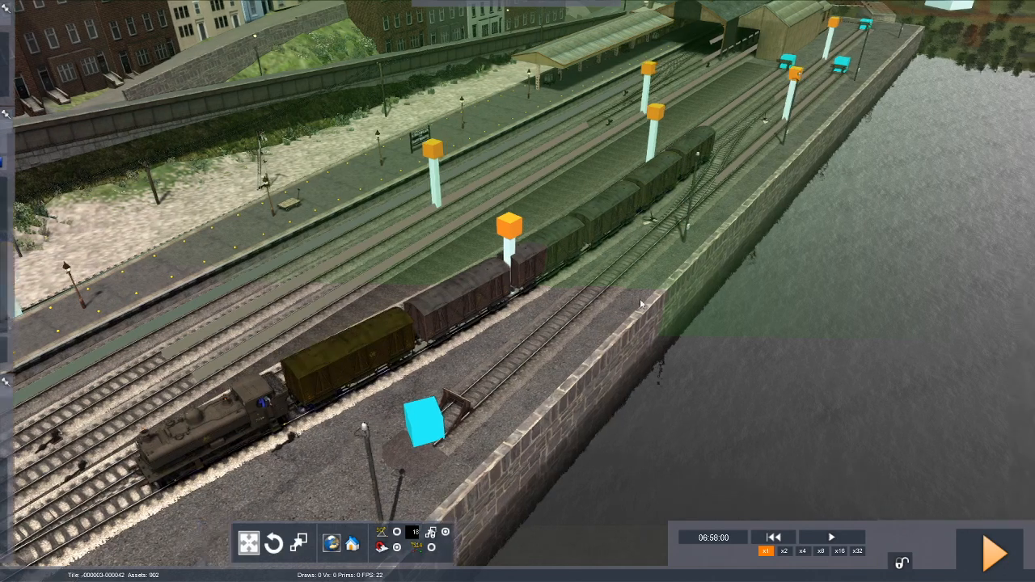
pyautogui.press('Up')
pyautogui.press('Up')
pyautogui.moveTo(640, 298); pyautogui.dragTo(26, 186, button='right')
pyautogui.moveTo(16, 202)
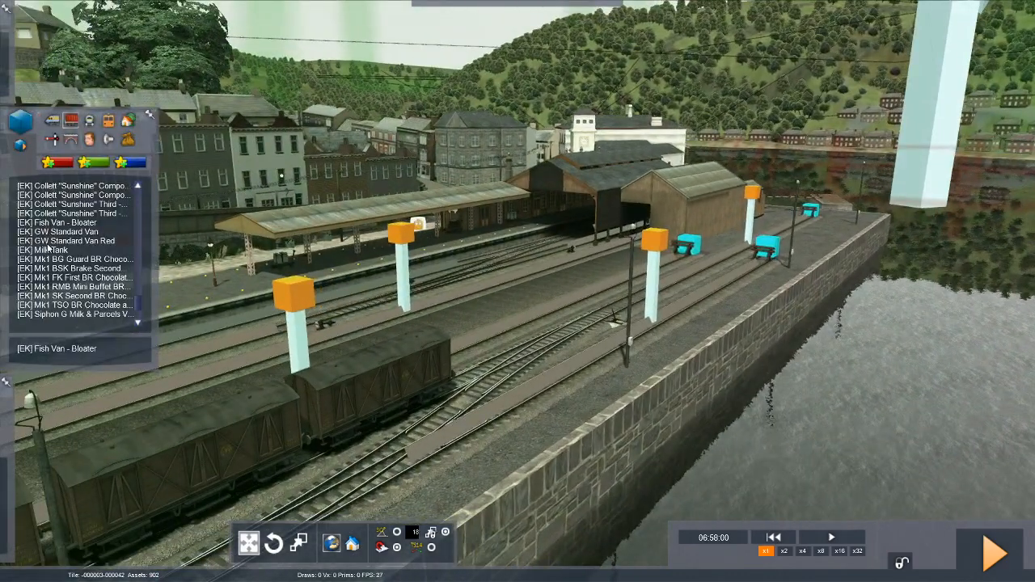
pyautogui.scroll(5, 48, 249)
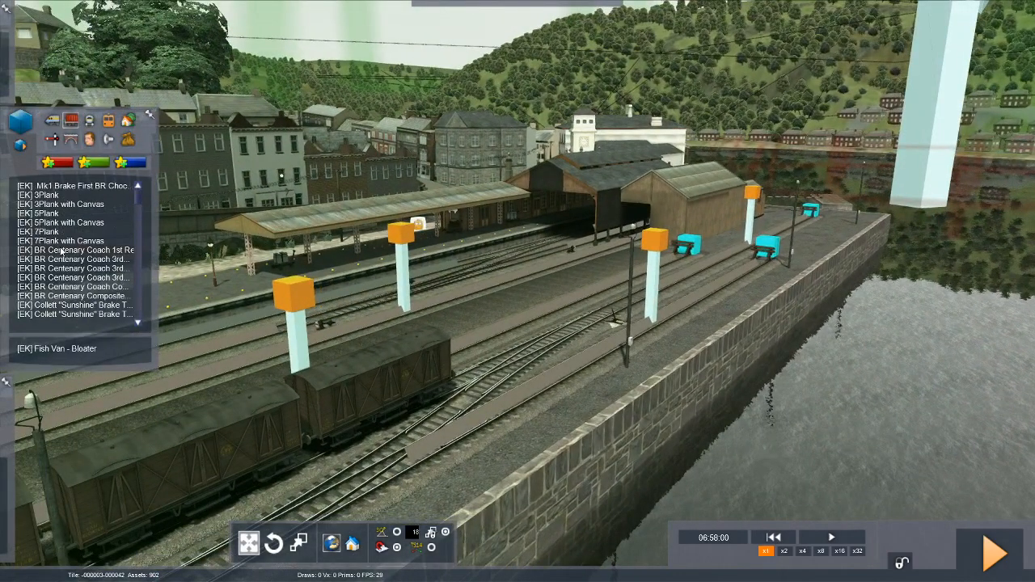
pyautogui.scroll(-4, 61, 252)
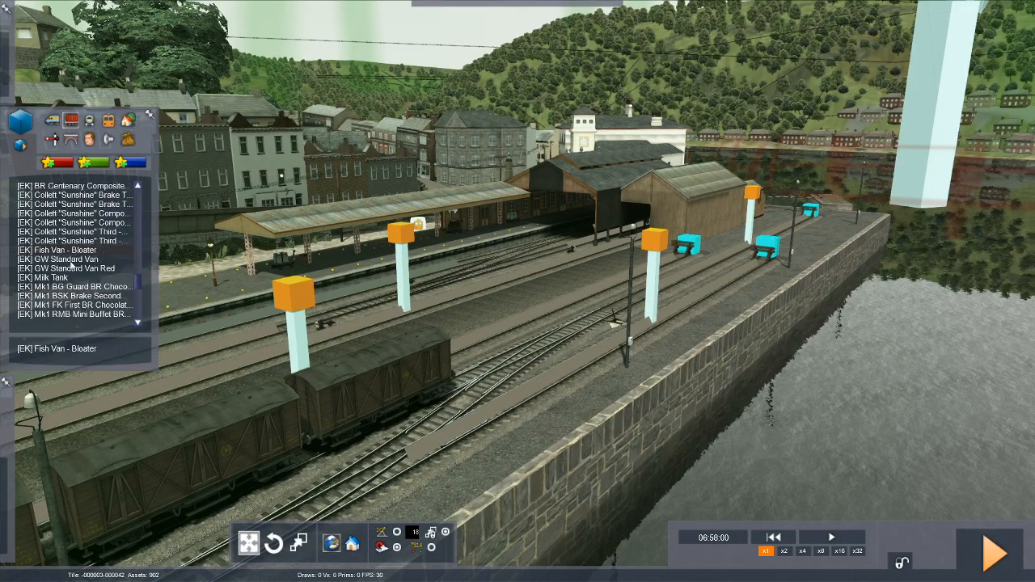
pyautogui.scroll(-1, 68, 267)
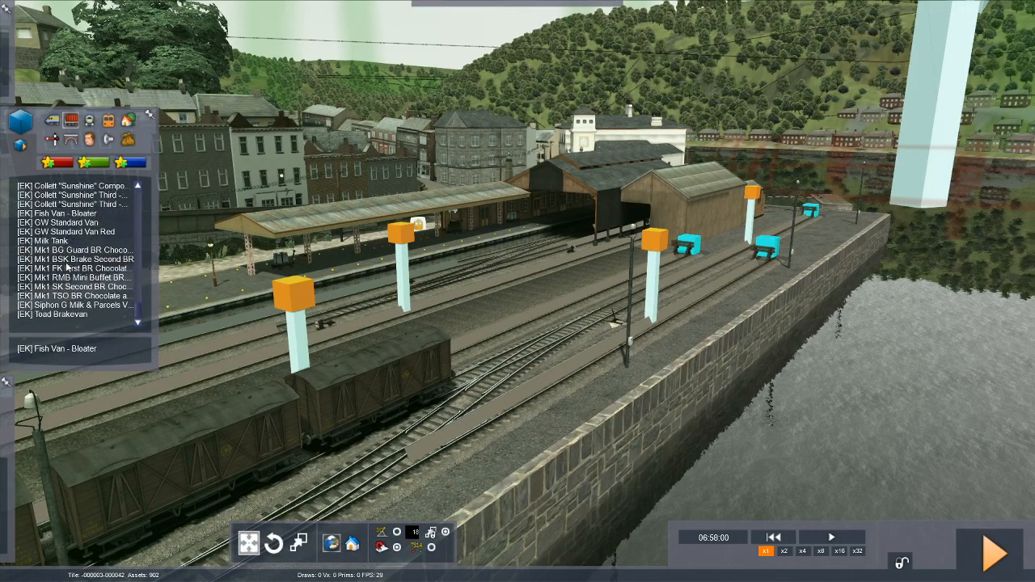
pyautogui.click(64, 313)
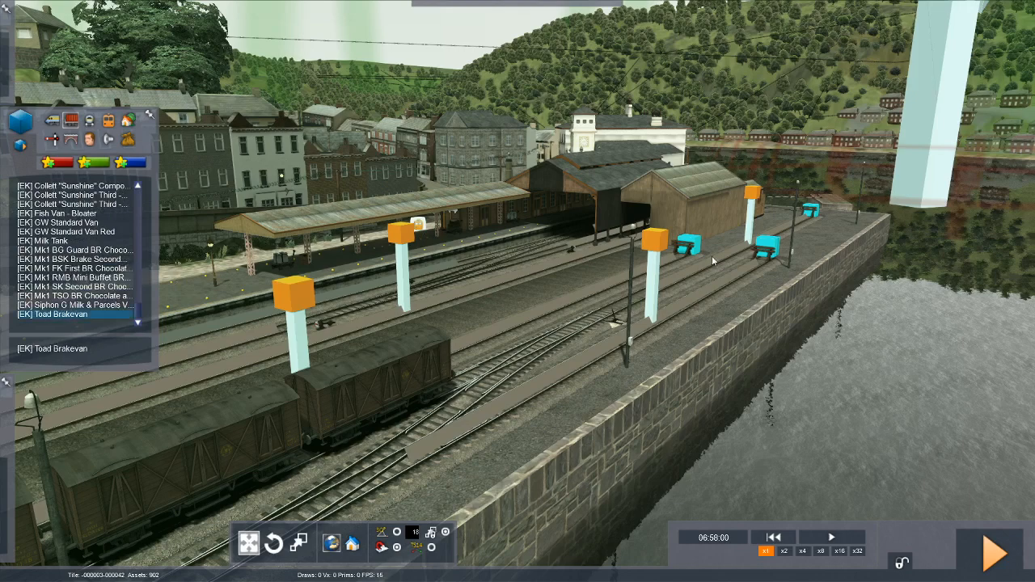
# Couple the Toad Brakevan behind the last fish van and reverse it so its veranda faces the rear.
pyautogui.click(500, 363)
pyautogui.click(473, 342)
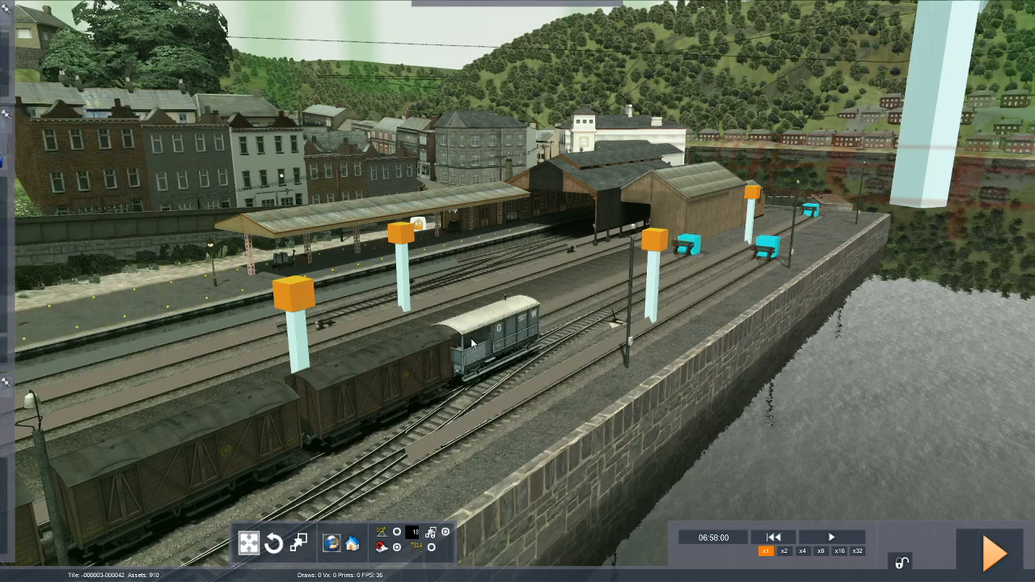
pyautogui.click(590, 350)
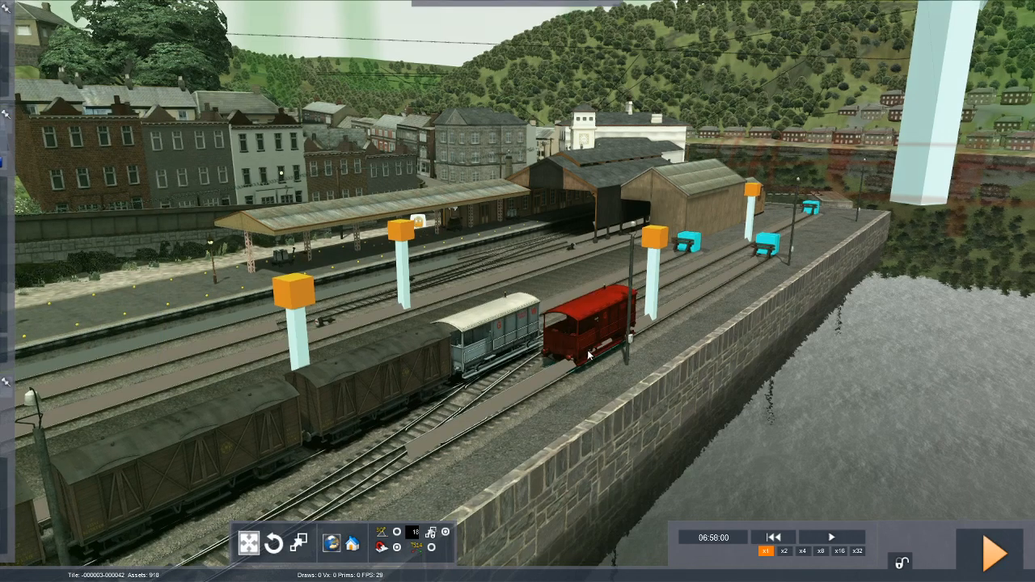
pyautogui.rightClick(587, 347)
pyautogui.click(514, 320)
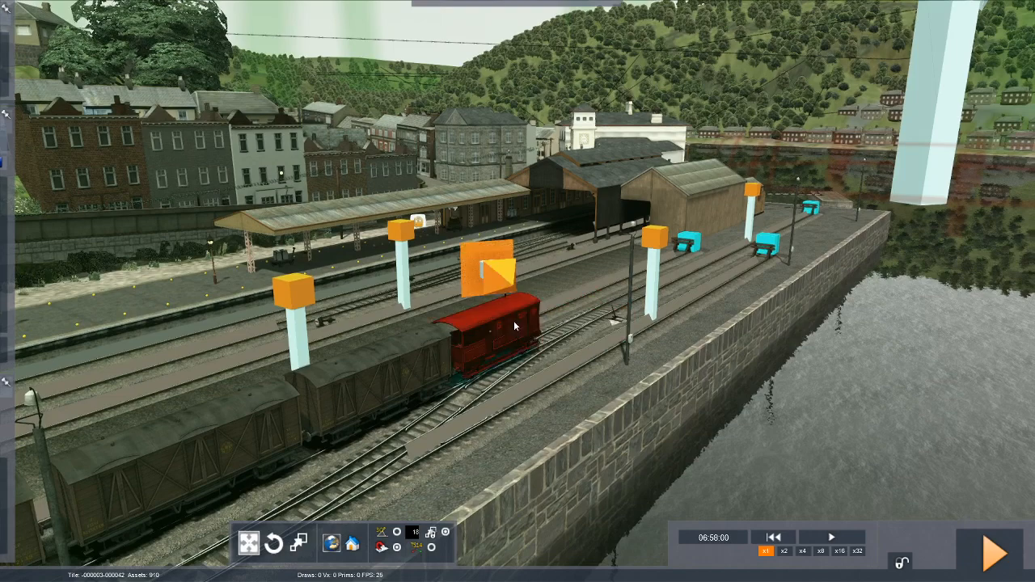
pyautogui.click(580, 400)
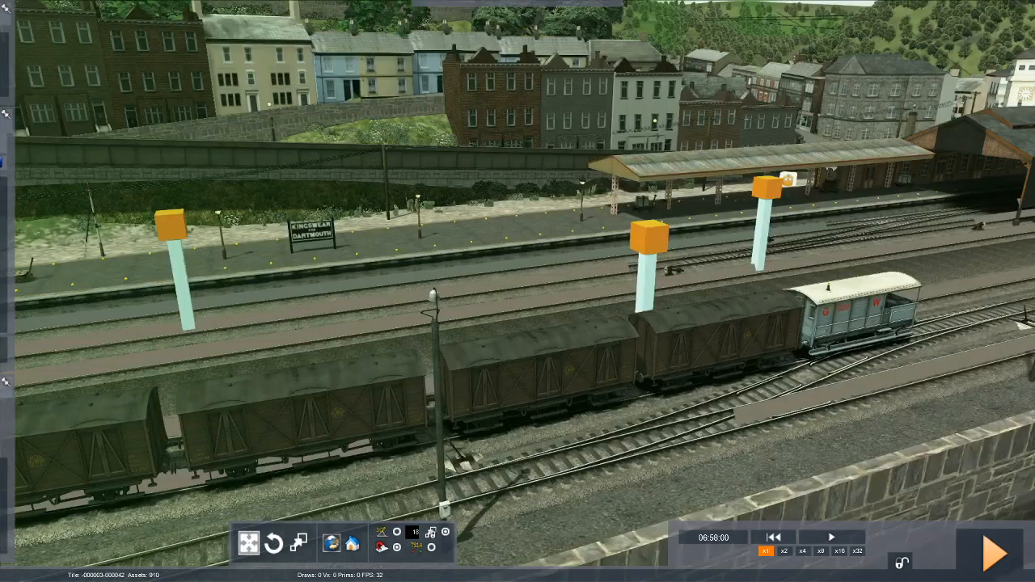
# Check the Pannier locomotive and its direction of travel at the front of the fish train.
pyautogui.press('Left')
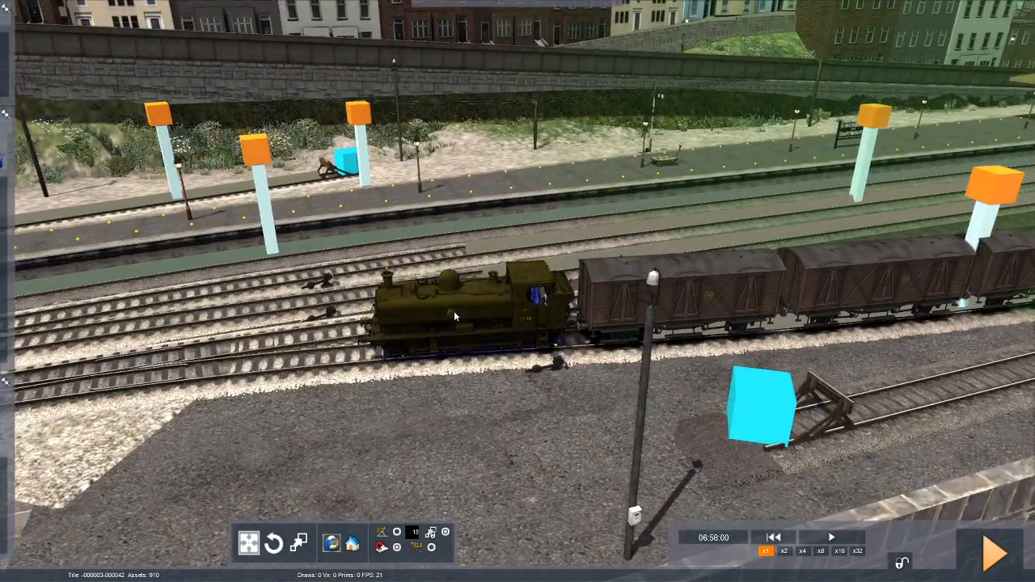
pyautogui.click(454, 310)
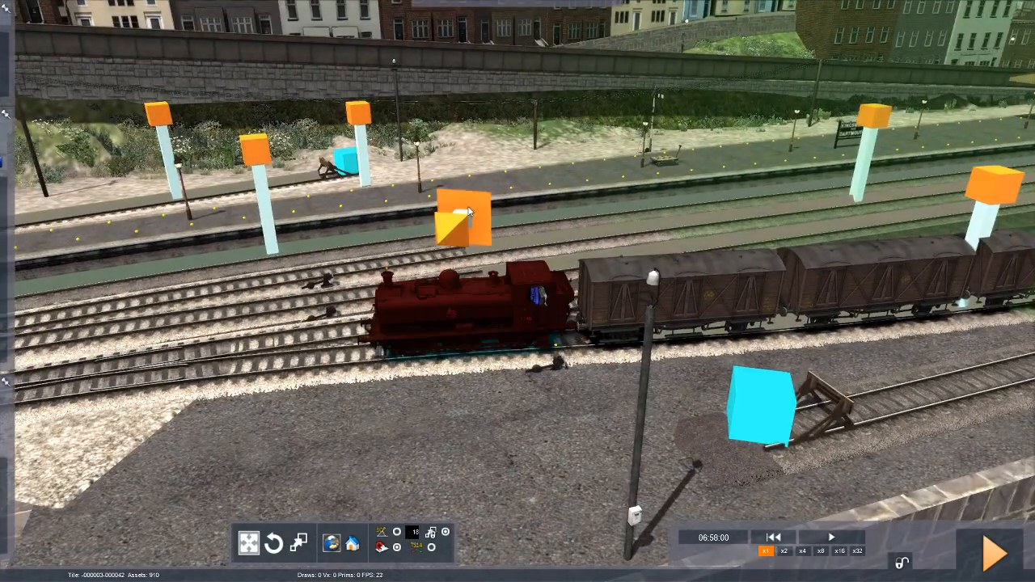
pyautogui.click(587, 189)
pyautogui.moveTo(583, 191)
pyautogui.mouseDown(button='right')
pyautogui.moveTo(562, 212)
pyautogui.moveTo(688, 202)
pyautogui.moveTo(541, 234)
pyautogui.moveTo(697, 196)
pyautogui.moveTo(619, 222)
pyautogui.moveTo(619, 198)
pyautogui.moveTo(566, 182)
pyautogui.mouseUp(button='right')
pyautogui.press('Up')
pyautogui.press('Left')
pyautogui.press('Right')
pyautogui.press('Down')
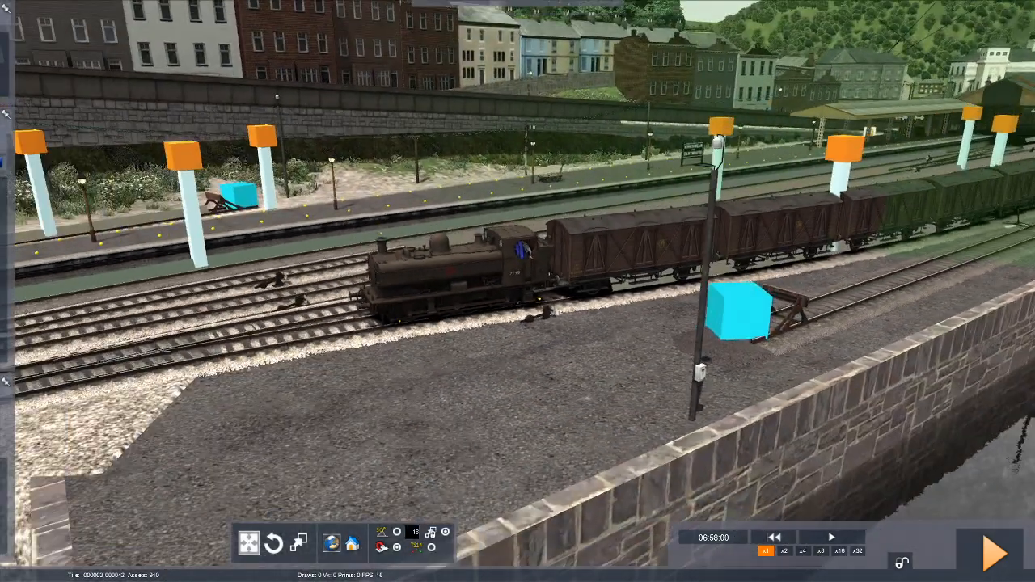
# Assign a driver to the Pannier locomotive at the front of the fish train.
pyautogui.click(576, 209)
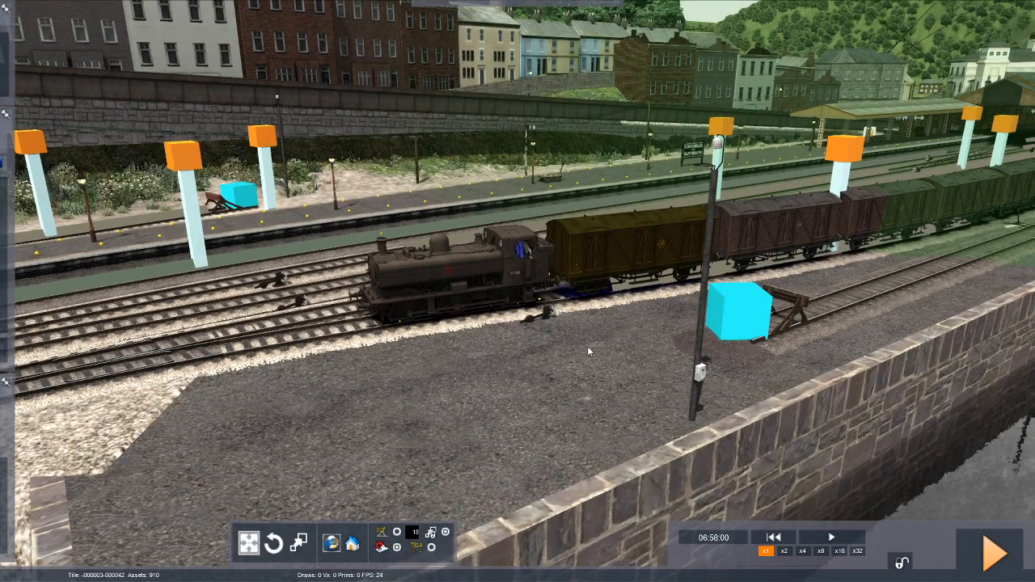
pyautogui.moveTo(517, 291); pyautogui.dragTo(663, 279, button='right')
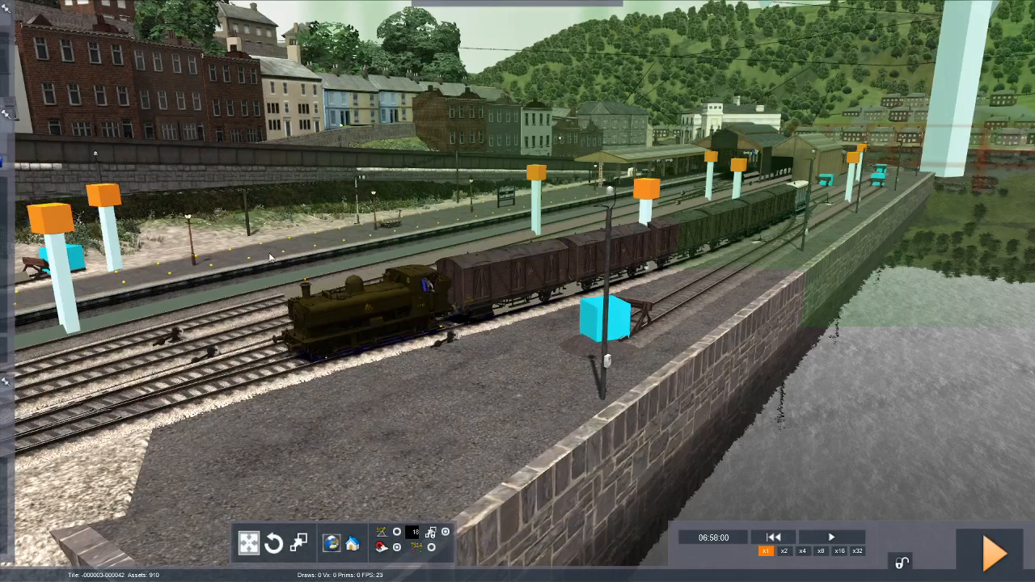
pyautogui.moveTo(16, 64)
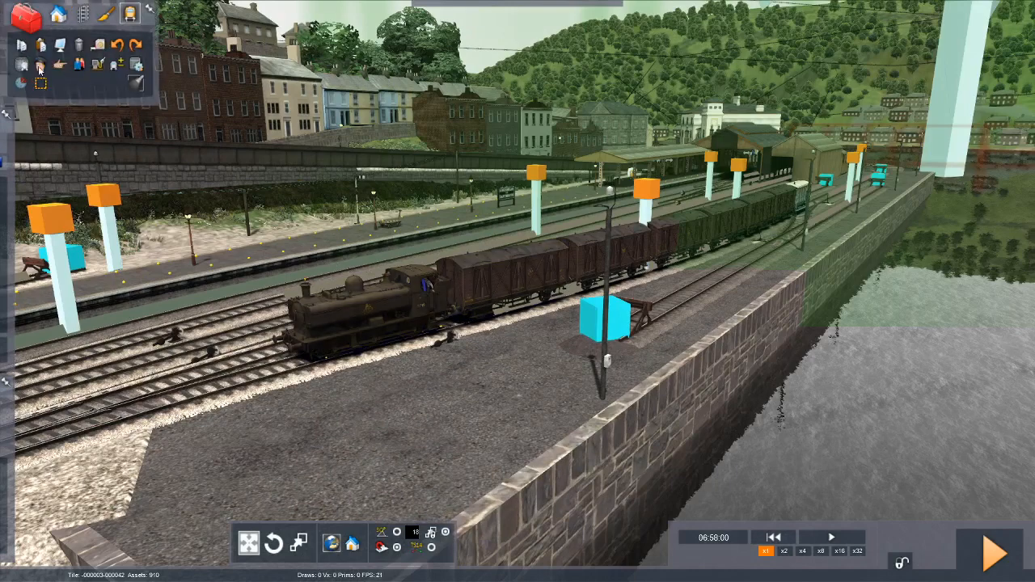
pyautogui.click(40, 65)
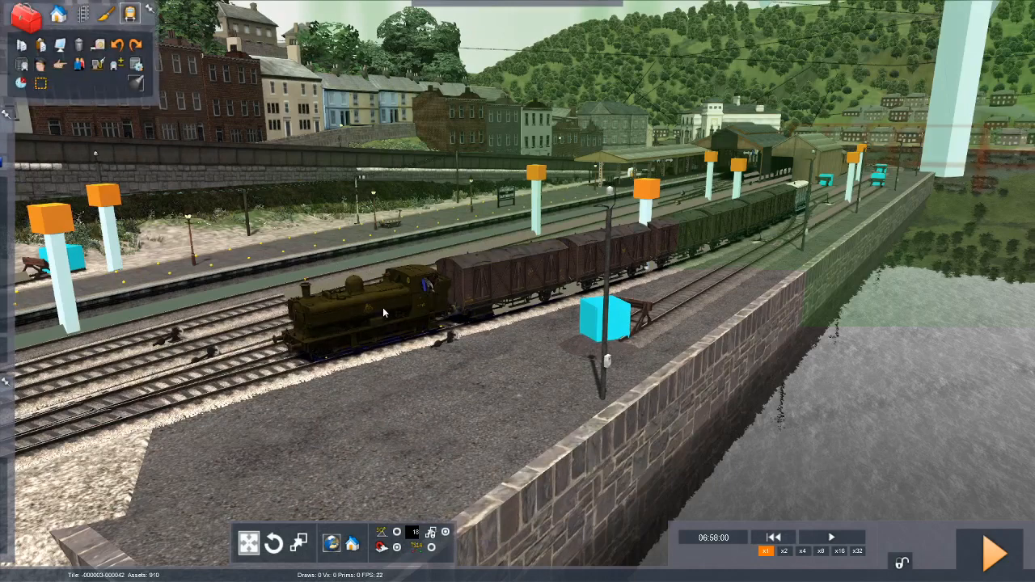
pyautogui.click(382, 308)
pyautogui.press('Left')
pyautogui.press('Up')
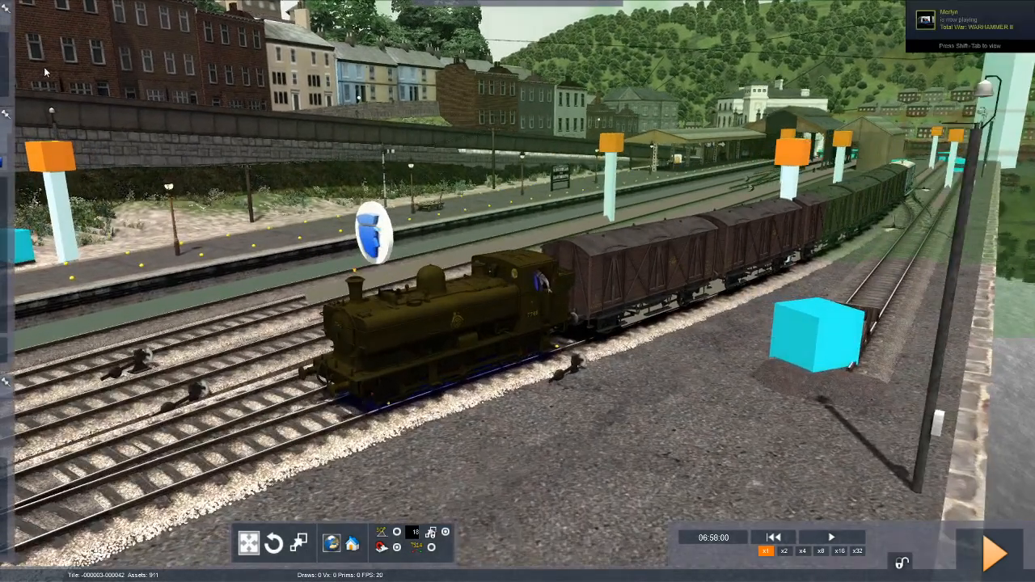
# Open the scenario timetable, name the driver's service 7745 and mark it as the player service.
pyautogui.moveTo(22, 80)
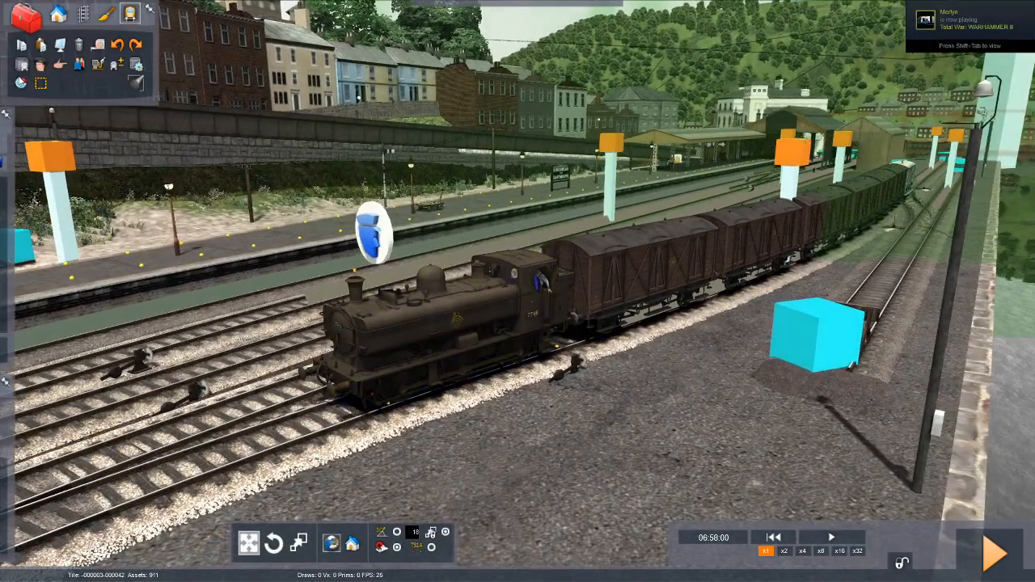
pyautogui.click(21, 84)
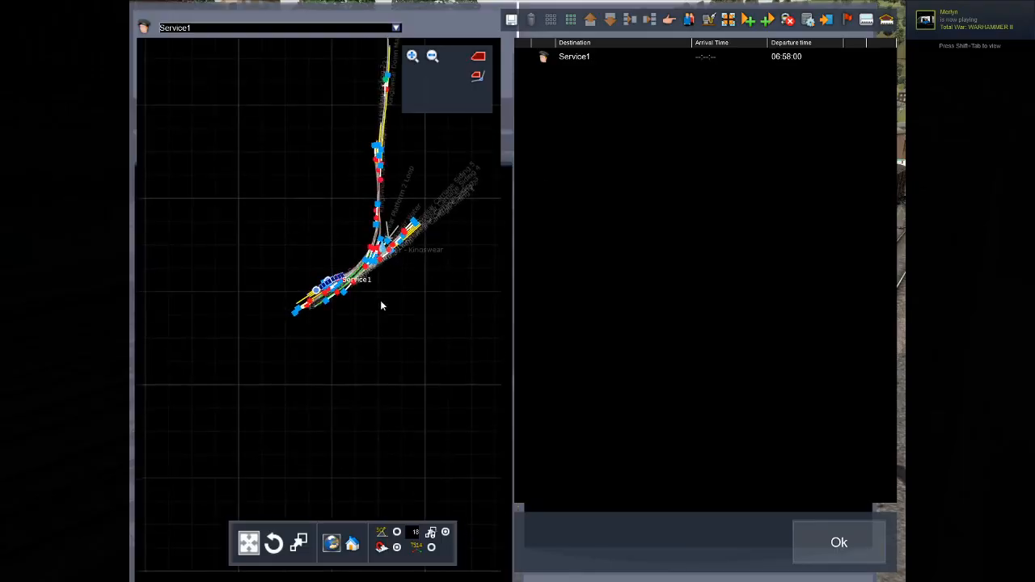
pyautogui.scroll(5, 382, 306)
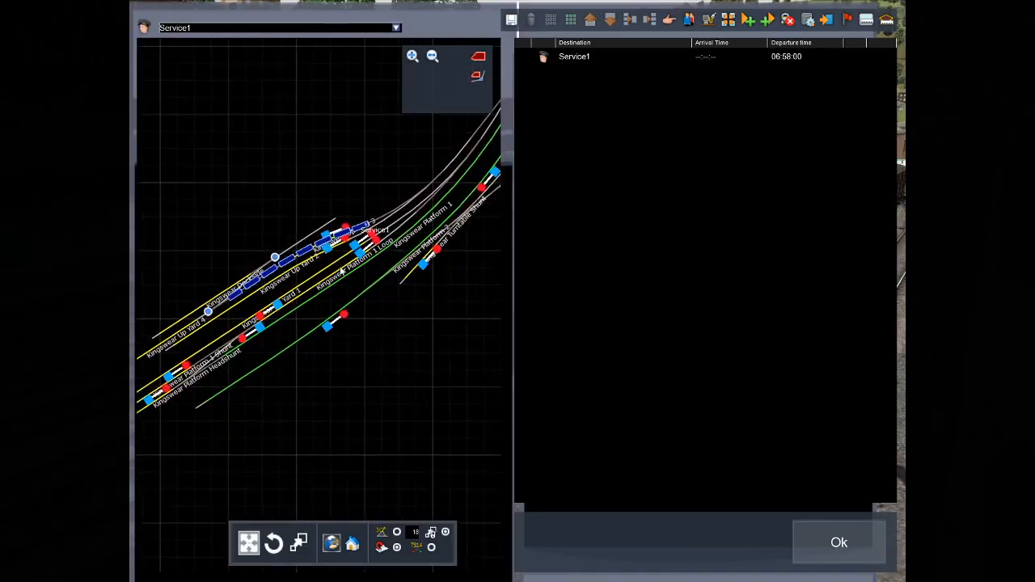
pyautogui.scroll(-3, 342, 271)
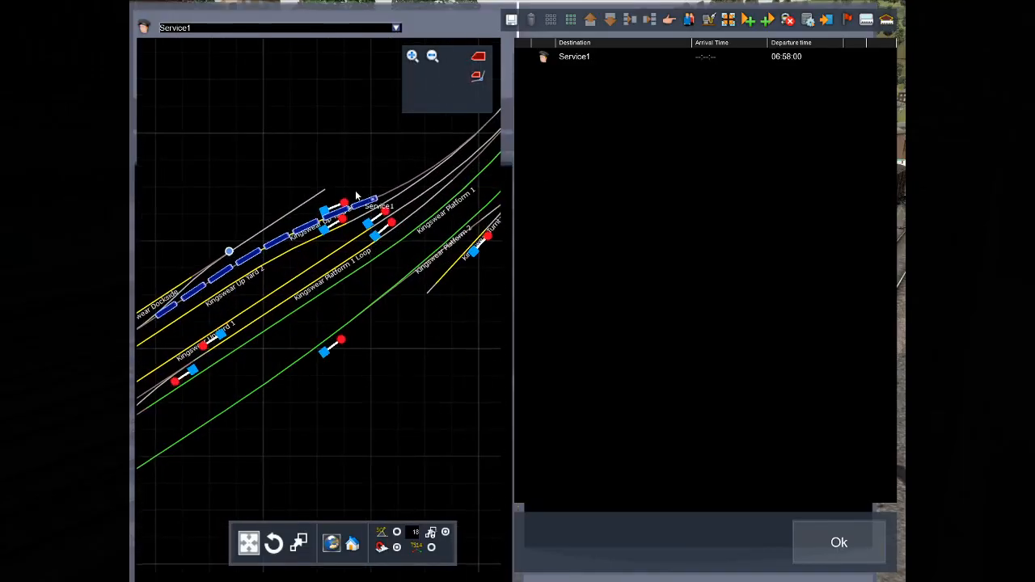
pyautogui.click(544, 57)
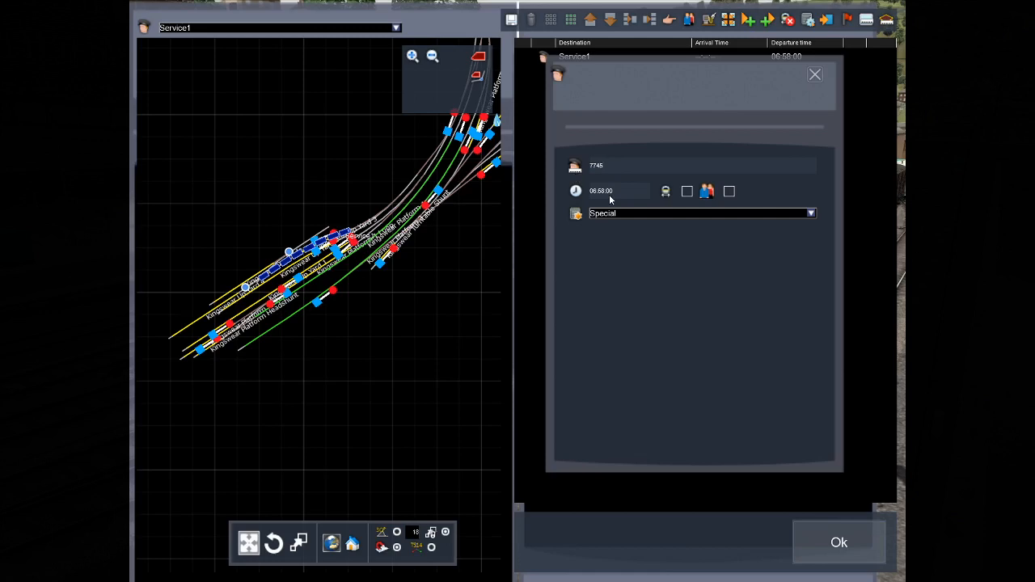
pyautogui.click(687, 192)
pyautogui.click(814, 76)
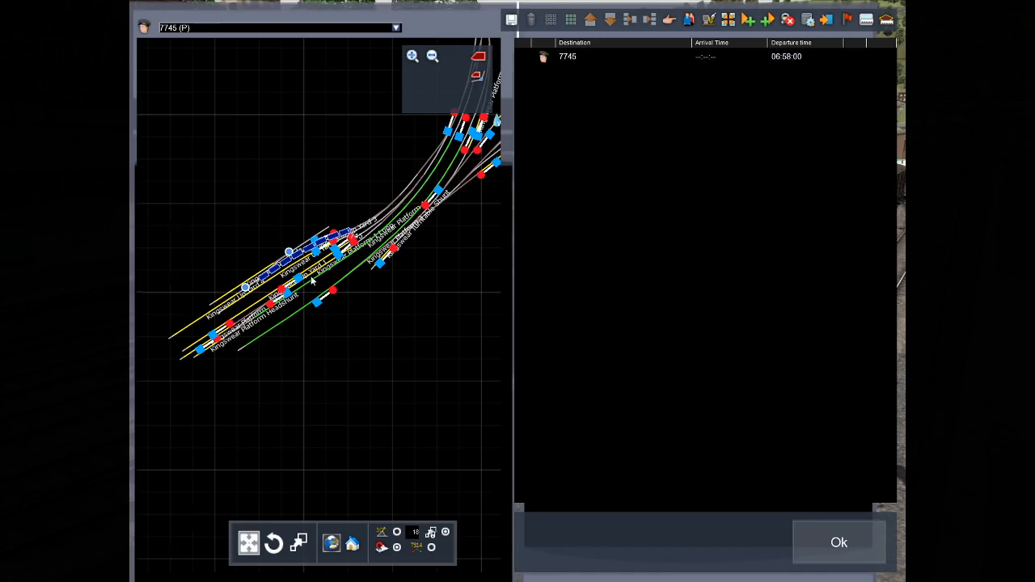
# Examine the track map from Kingswear along the Brixham branch, including the names of the sidings at Brixham.
pyautogui.scroll(3, 314, 282)
pyautogui.scroll(-4, 391, 323)
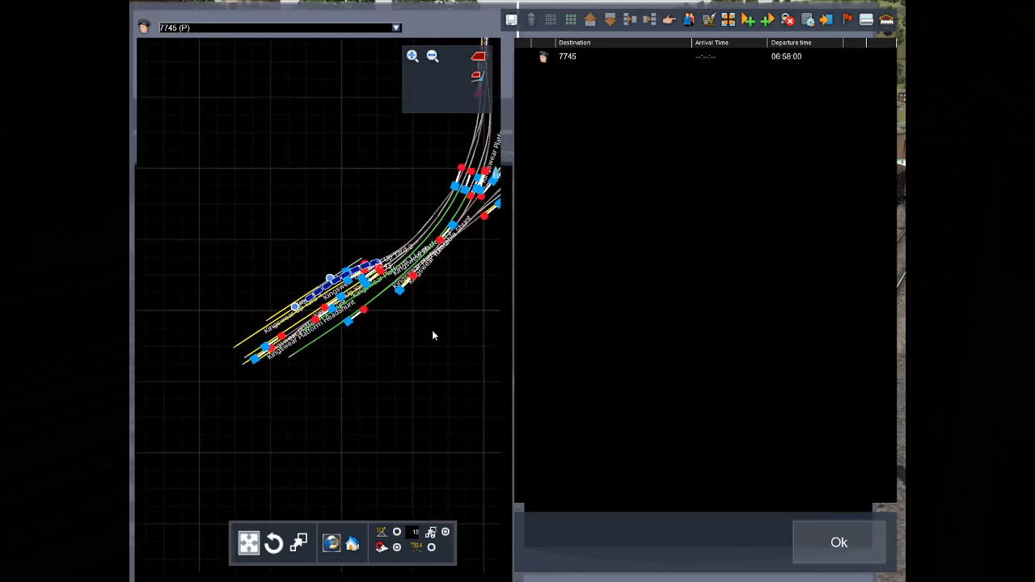
pyautogui.moveTo(432, 330); pyautogui.dragTo(324, 404)
pyautogui.scroll(-2, 344, 378)
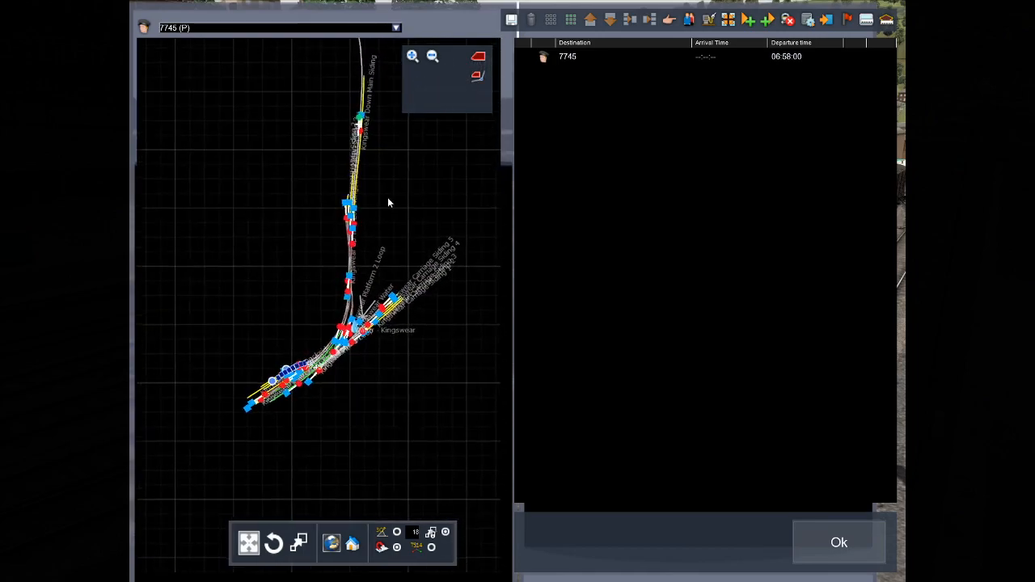
pyautogui.scroll(-5, 387, 203)
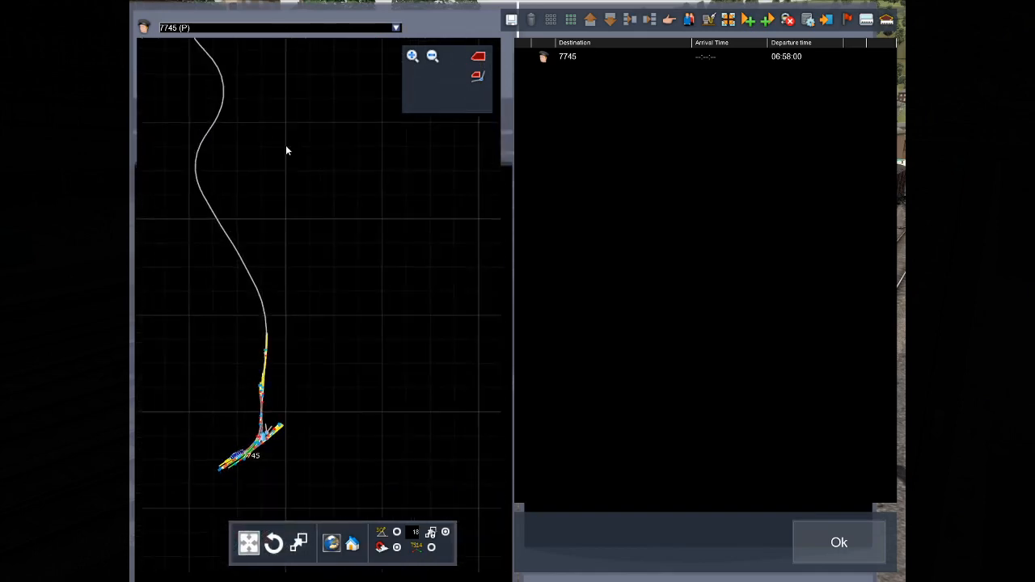
pyautogui.moveTo(285, 146); pyautogui.dragTo(237, 334)
pyautogui.moveTo(327, 360); pyautogui.dragTo(337, 465)
pyautogui.scroll(-4, 308, 302)
pyautogui.moveTo(267, 129); pyautogui.dragTo(172, 401)
pyautogui.moveTo(303, 302); pyautogui.dragTo(146, 296)
pyautogui.moveTo(383, 331); pyautogui.dragTo(308, 391)
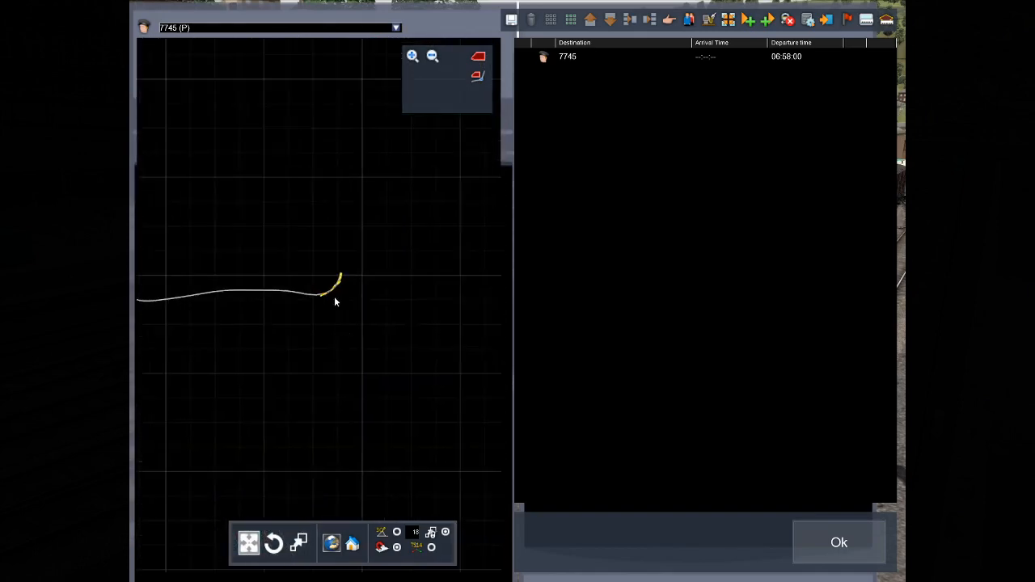
pyautogui.scroll(8, 335, 301)
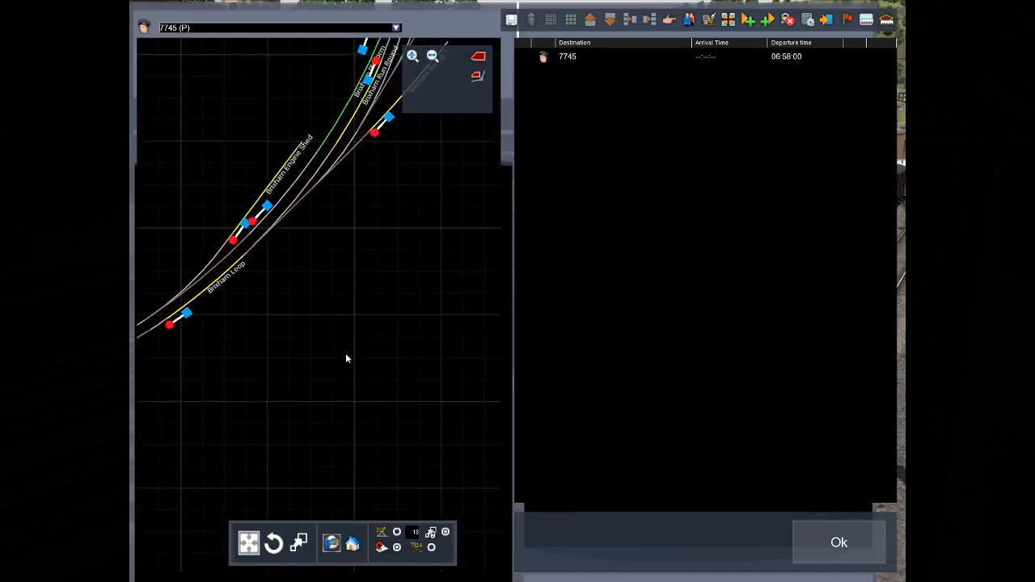
pyautogui.moveTo(364, 246); pyautogui.dragTo(276, 481)
pyautogui.moveTo(411, 238); pyautogui.dragTo(407, 262)
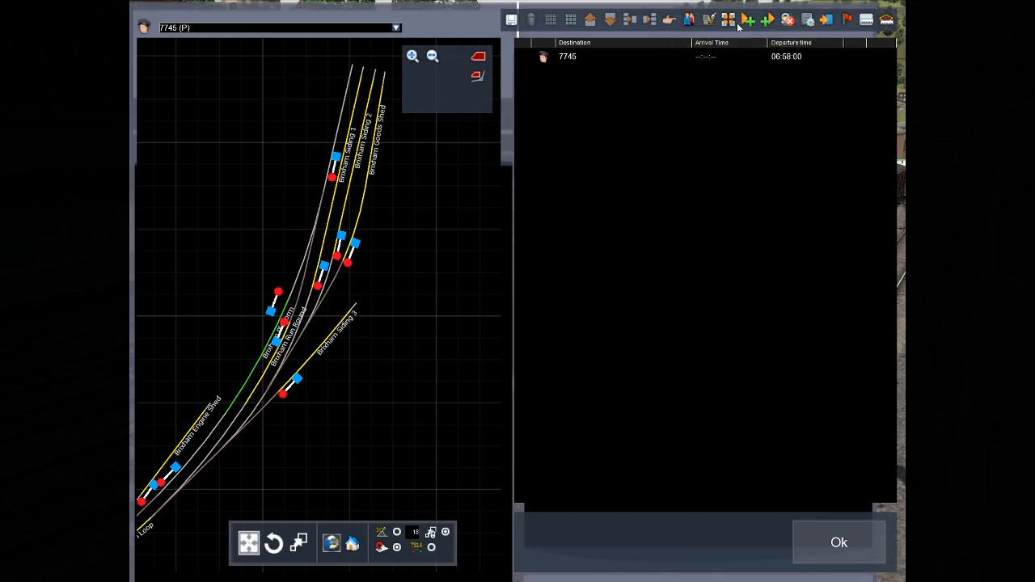
# Add a stop instruction to service 7745 with Brixham Siding 1 as its destination.
pyautogui.click(668, 22)
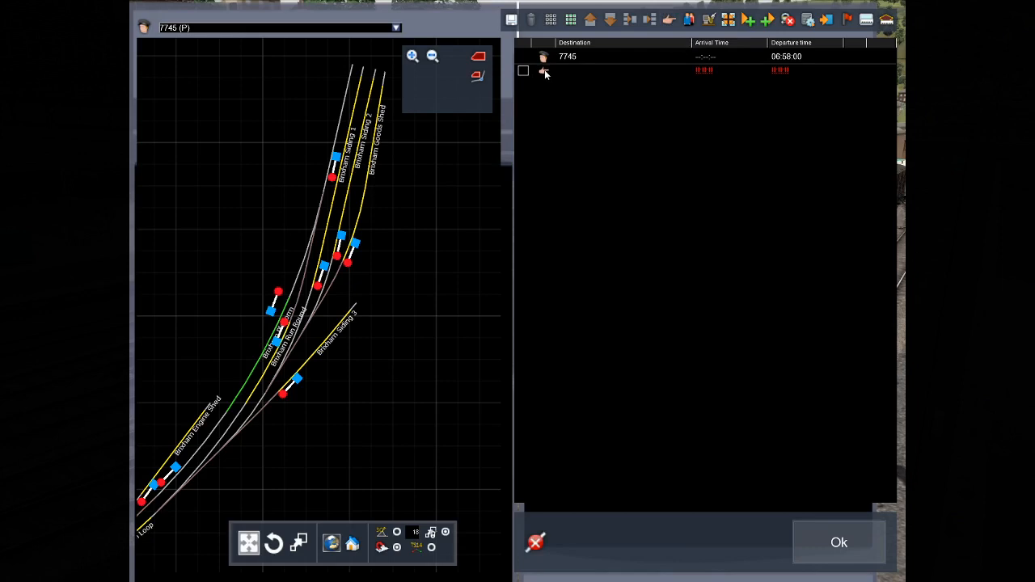
pyautogui.click(545, 72)
pyautogui.click(811, 121)
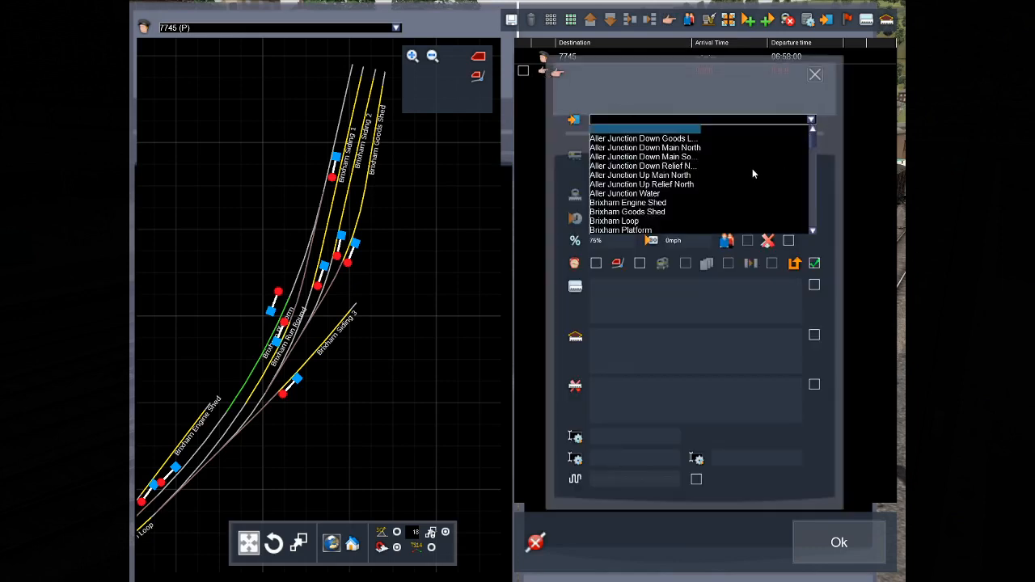
pyautogui.scroll(-1, 739, 173)
pyautogui.scroll(-1, 708, 177)
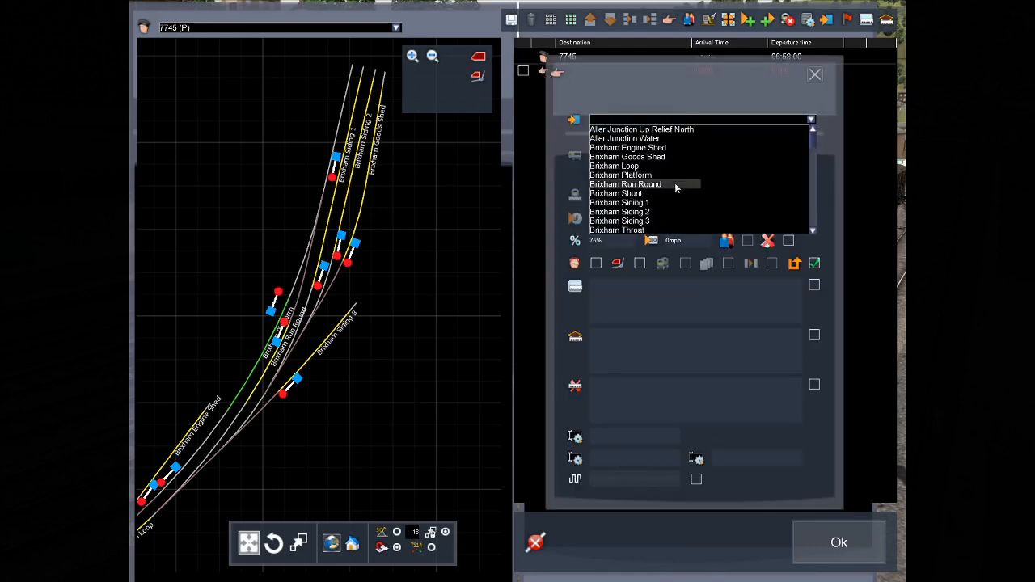
pyautogui.click(629, 201)
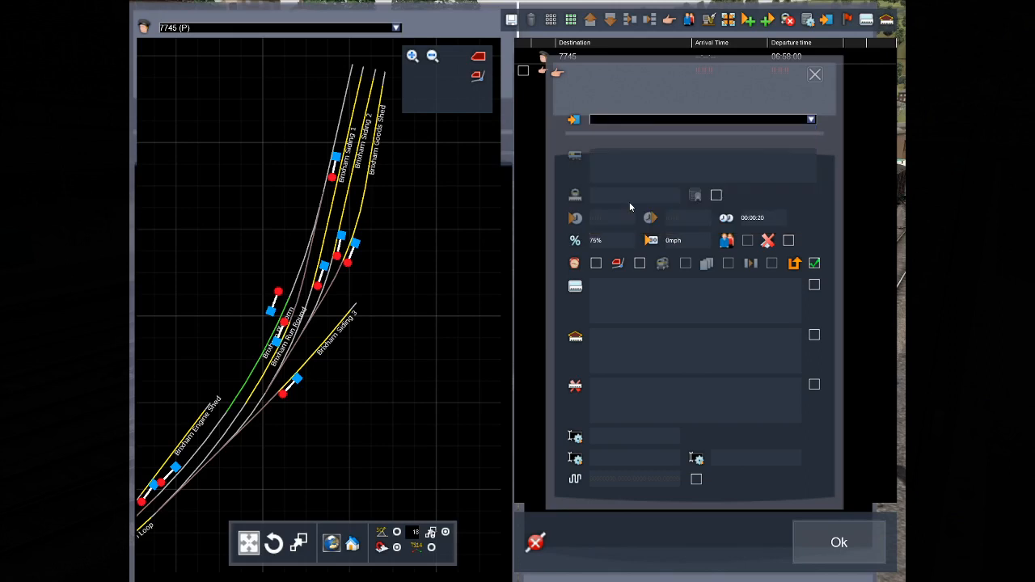
pyautogui.click(814, 74)
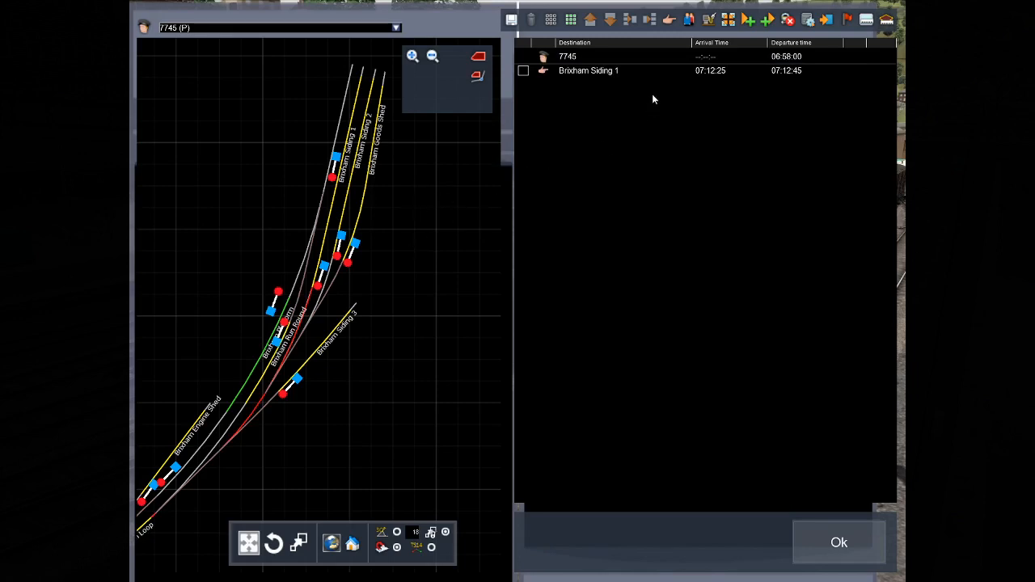
# Add a second stop instruction for Kingswear Platform 1 and delete it from the timetable again.
pyautogui.click(669, 22)
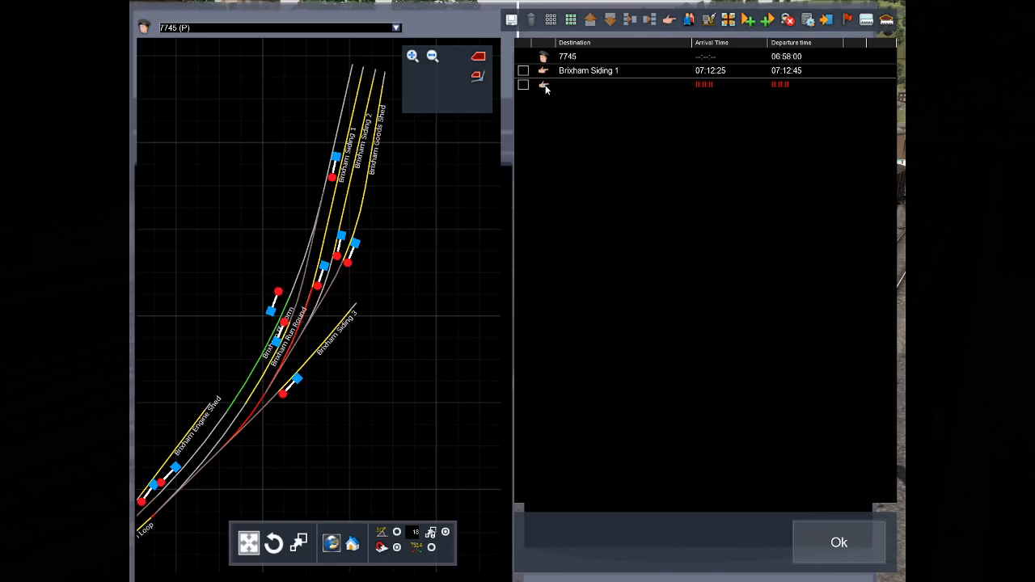
pyautogui.doubleClick(544, 86)
pyautogui.click(812, 120)
pyautogui.moveTo(812, 147); pyautogui.dragTo(811, 196)
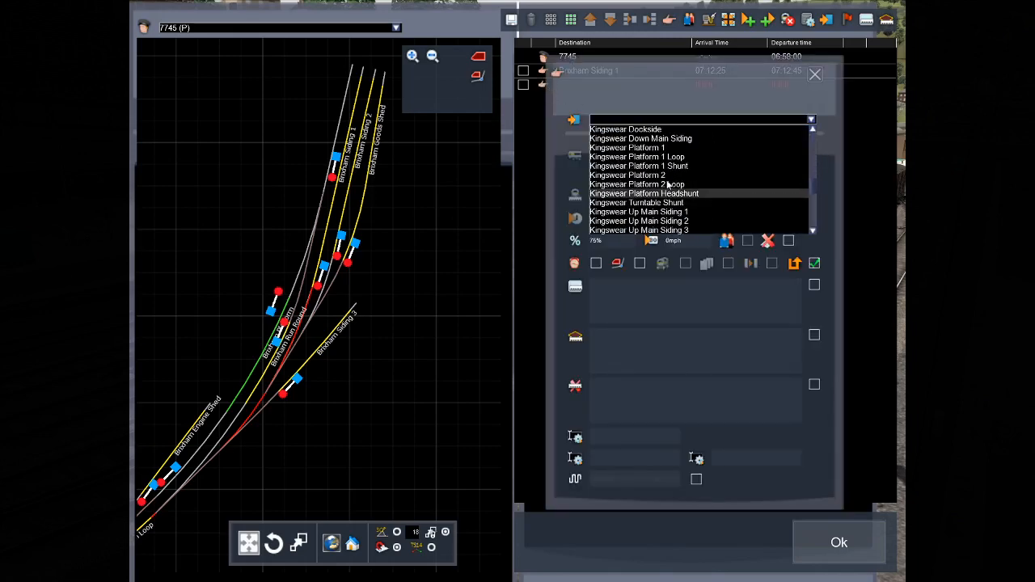
pyautogui.click(662, 148)
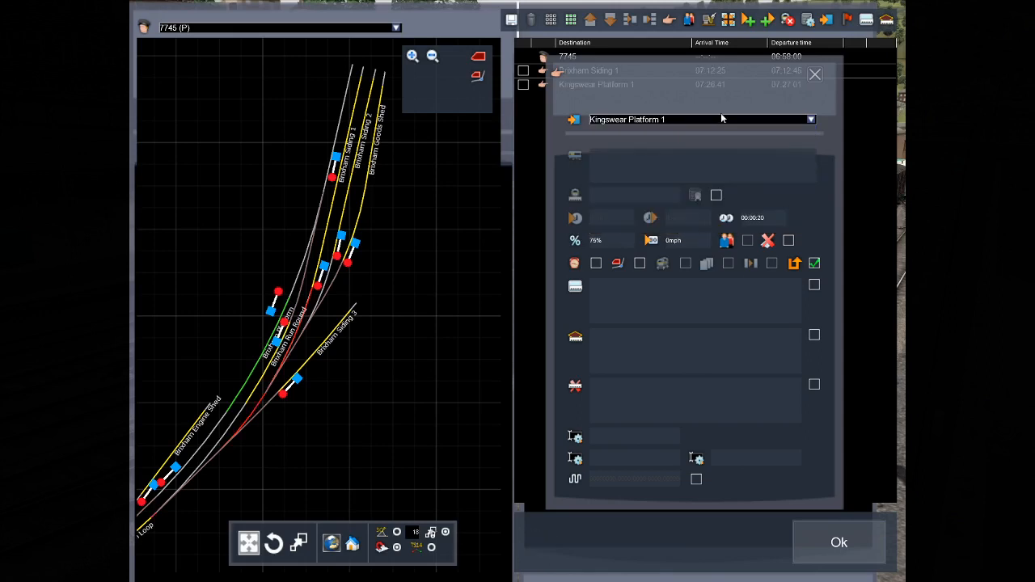
pyautogui.click(815, 74)
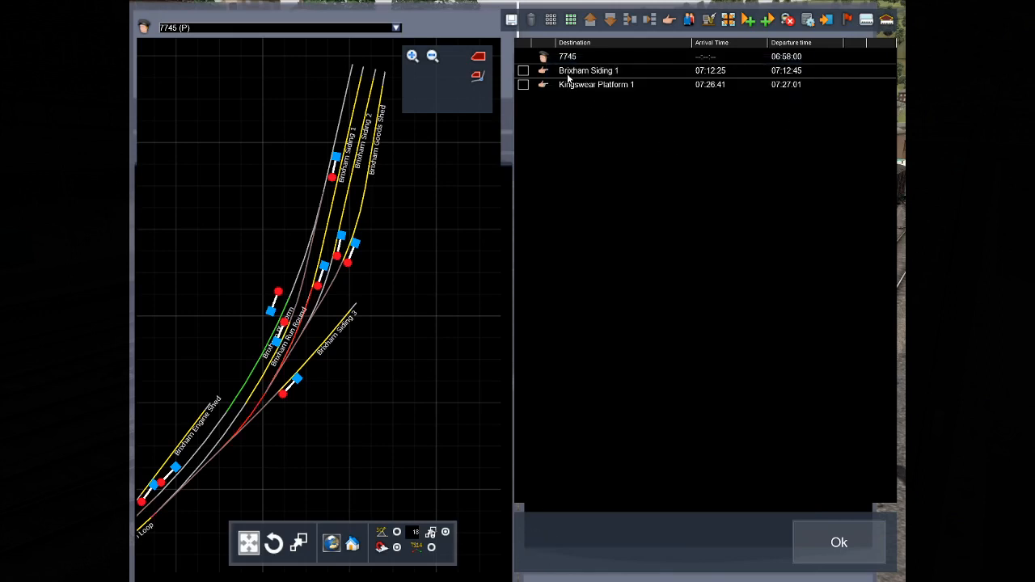
pyautogui.click(523, 84)
pyautogui.click(530, 21)
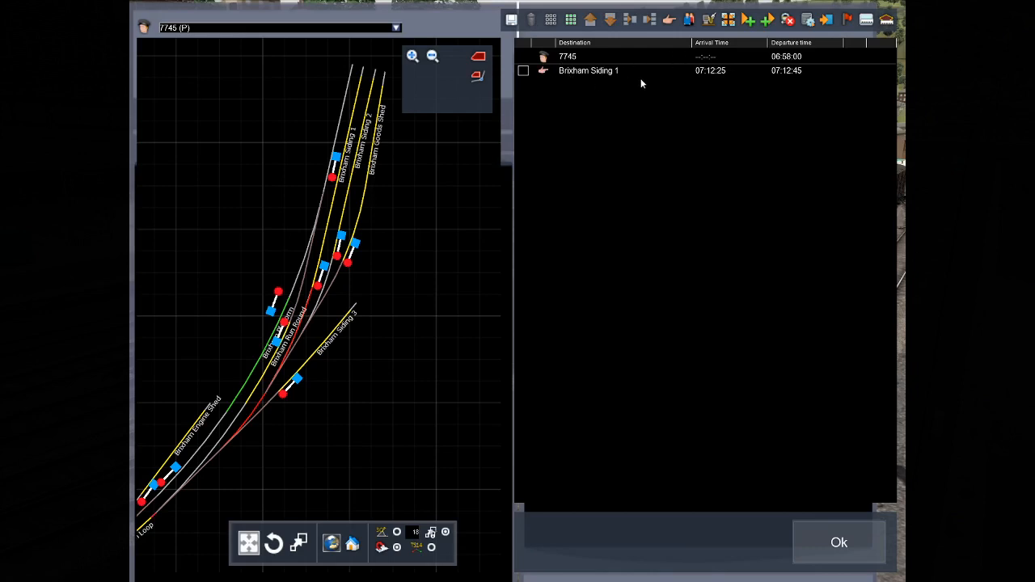
# Add a final destination instruction for Brixham Siding 1 to service 7745 and accept the timetable.
pyautogui.click(828, 20)
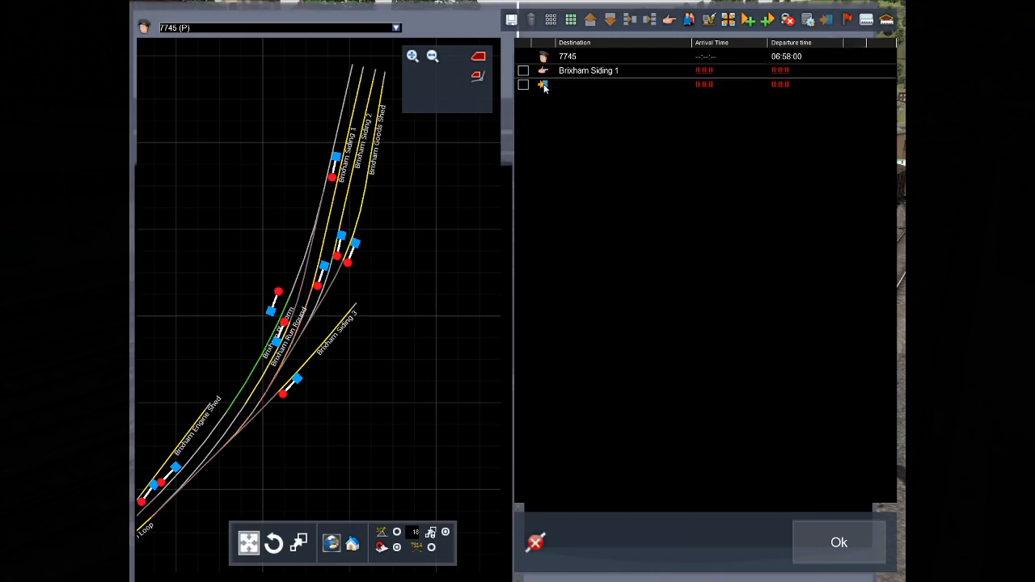
pyautogui.doubleClick(544, 85)
pyautogui.click(811, 120)
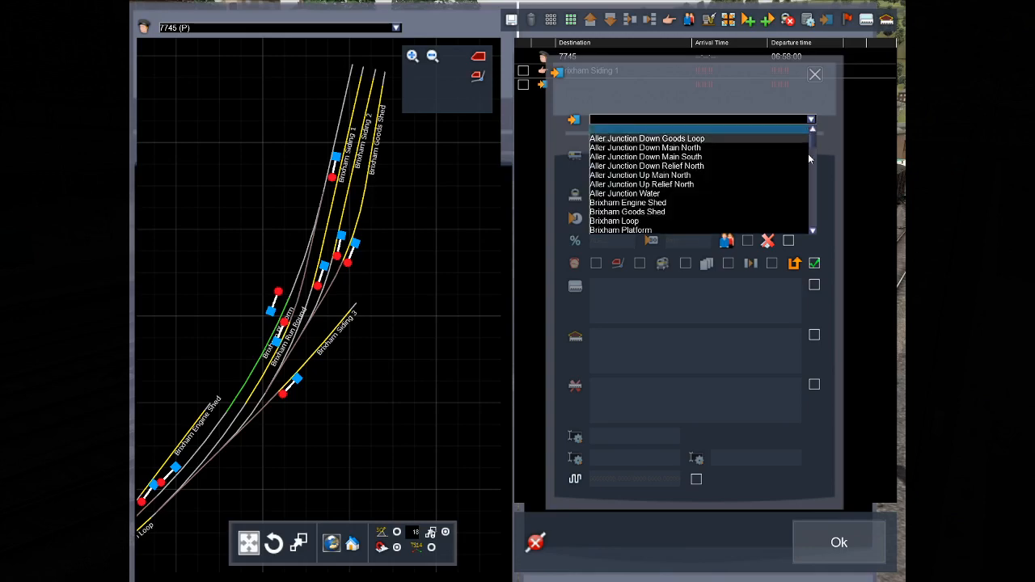
pyautogui.scroll(-6, 740, 178)
pyautogui.scroll(10, 733, 178)
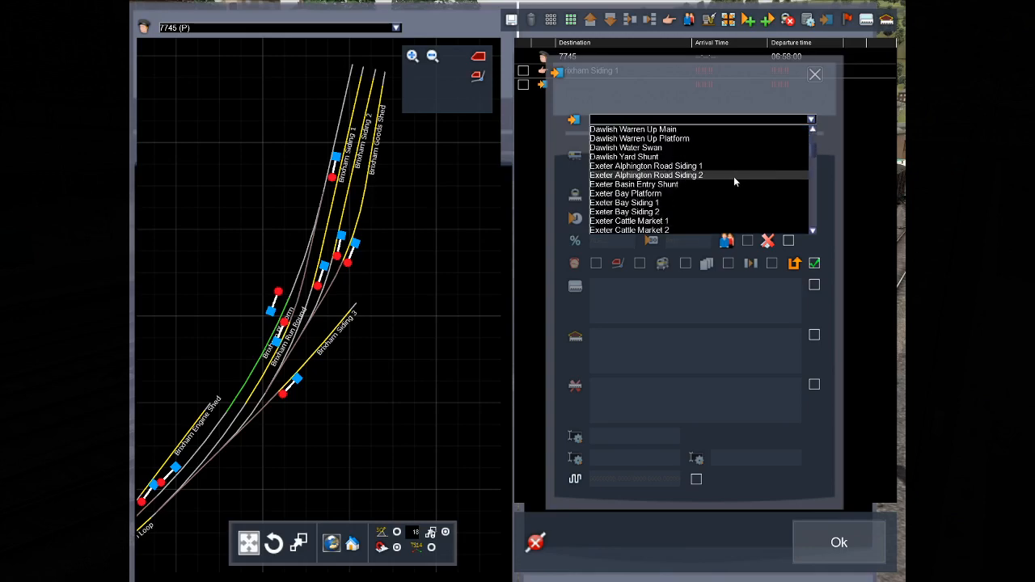
pyautogui.scroll(4, 680, 187)
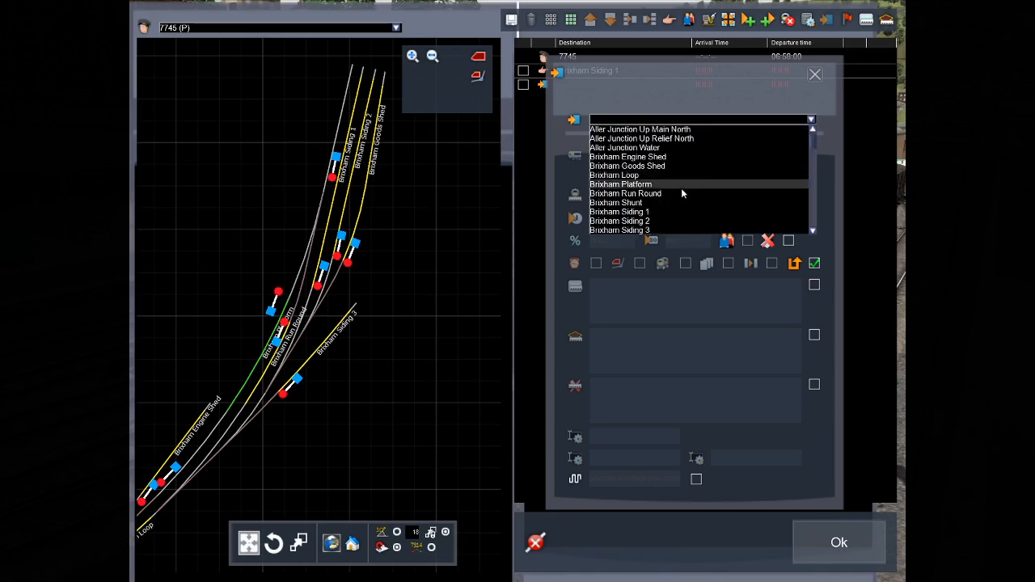
pyautogui.click(658, 211)
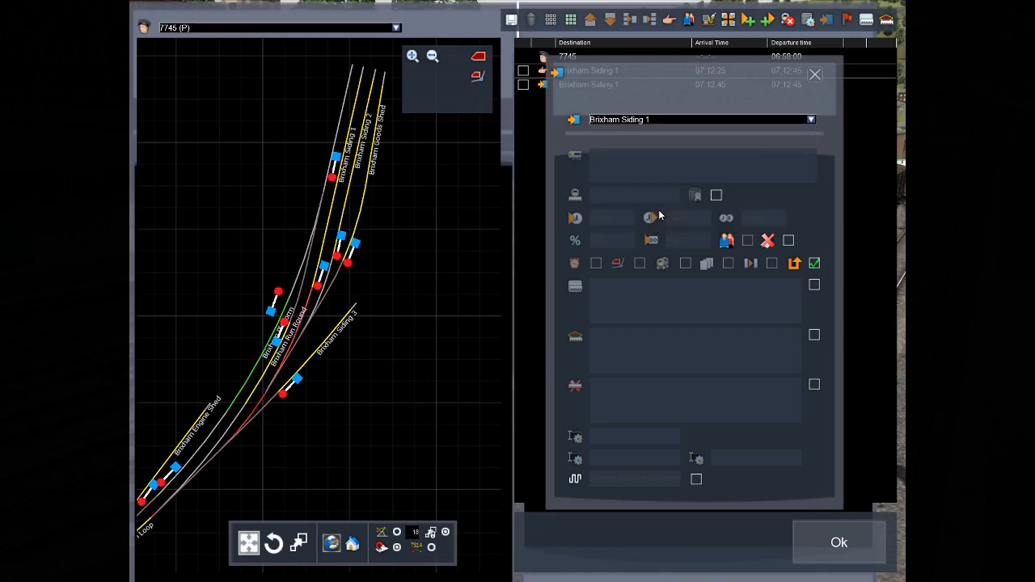
pyautogui.click(815, 74)
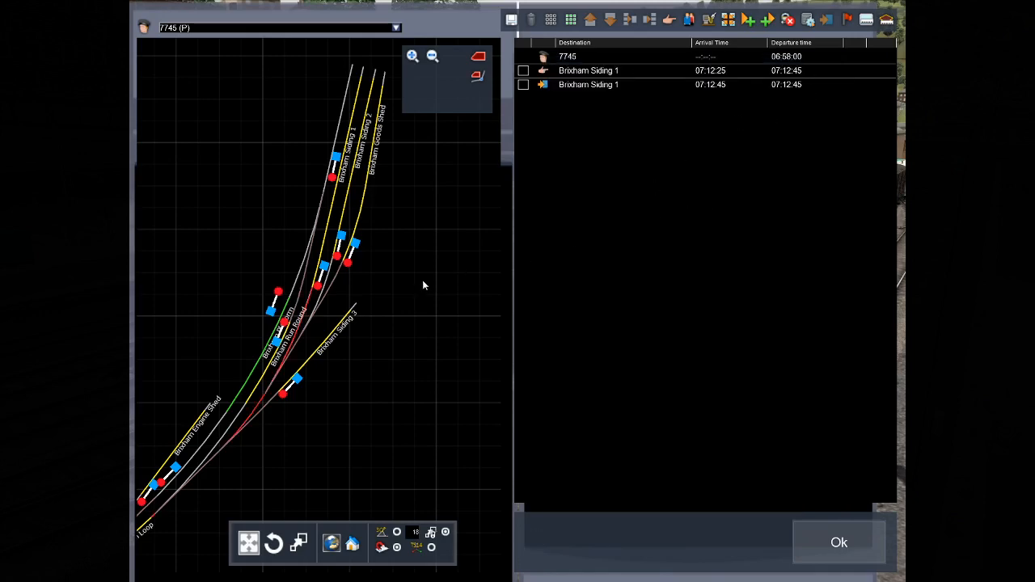
pyautogui.scroll(-8, 422, 285)
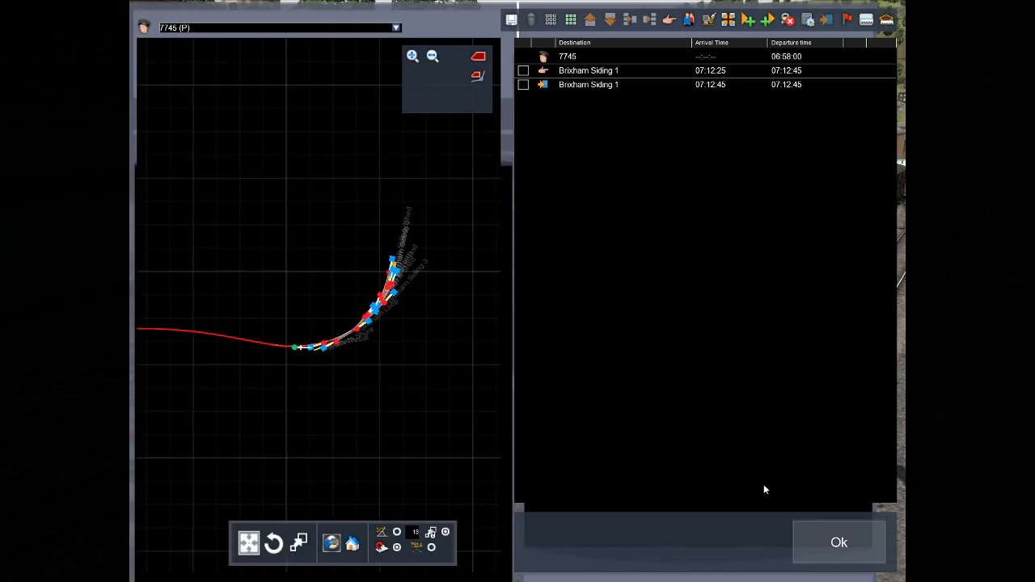
pyautogui.click(847, 544)
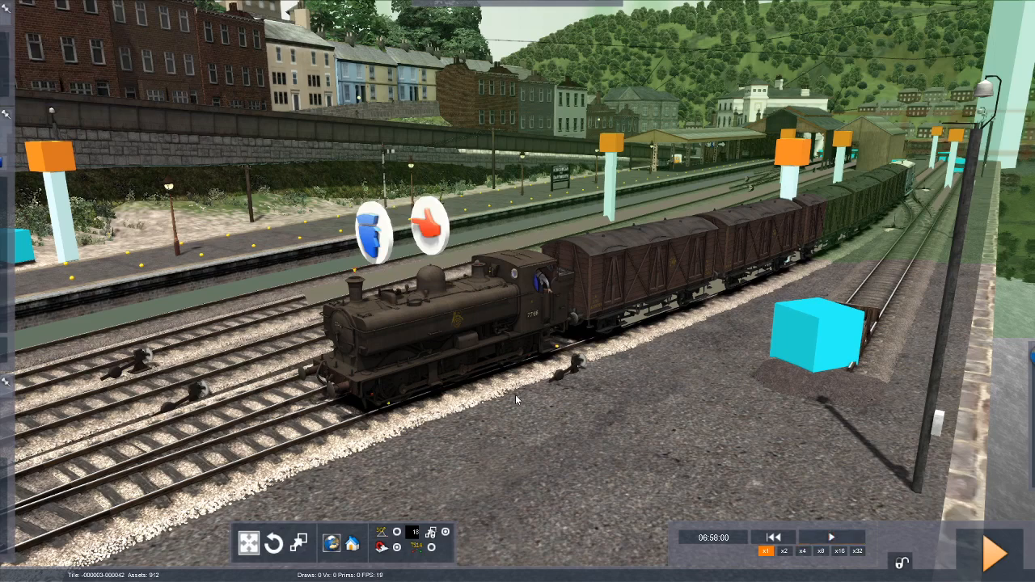
# Place the GWR Modified Hall - Hall - Clean passenger consist on the track at Kingswear Platform 1.
pyautogui.moveTo(514, 399); pyautogui.dragTo(55, 477, button='right')
pyautogui.press('Up')
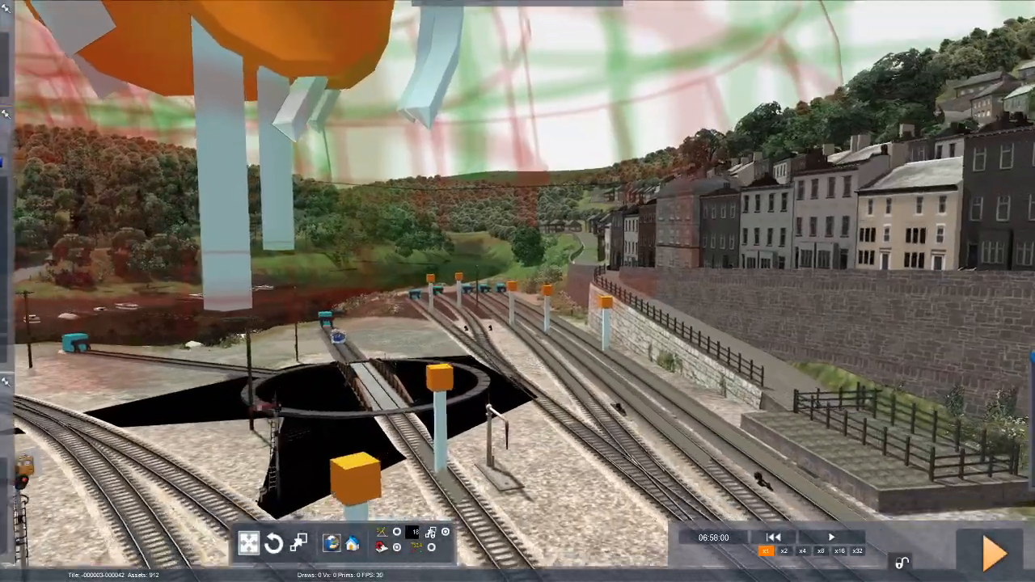
pyautogui.press('Right')
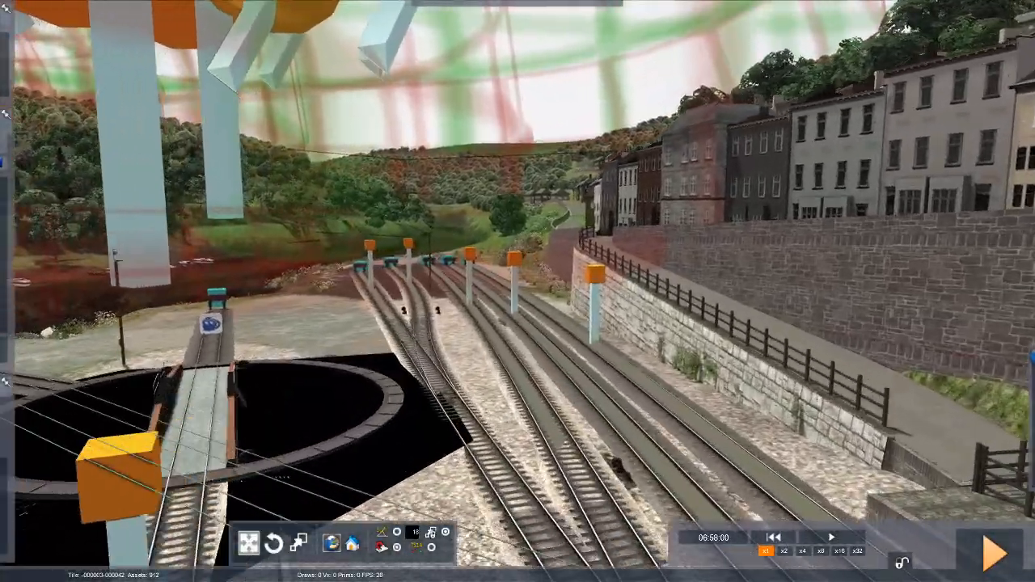
pyautogui.moveTo(55, 477); pyautogui.dragTo(343, 566, button='right')
pyautogui.press('Down')
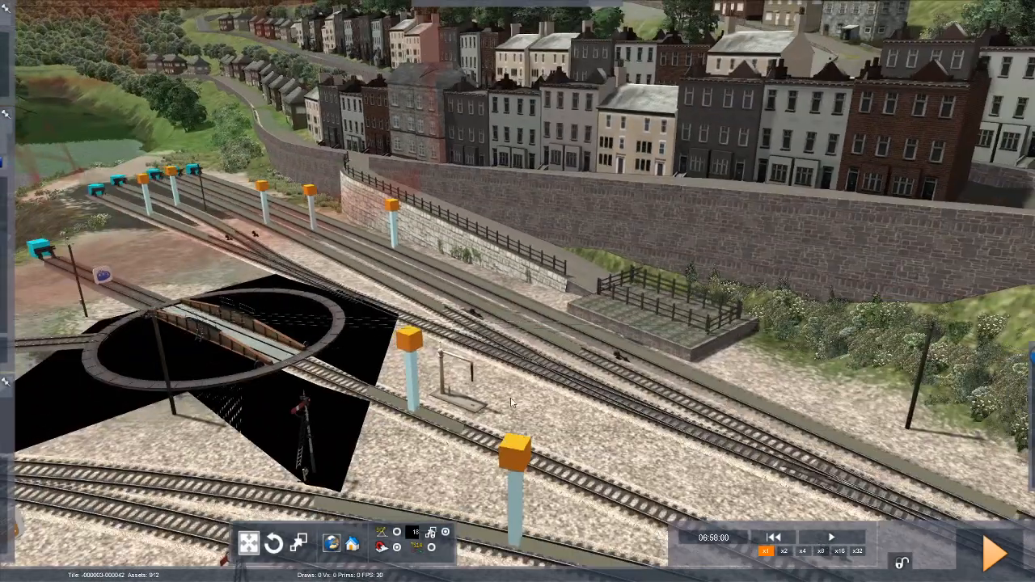
pyautogui.moveTo(43, 210)
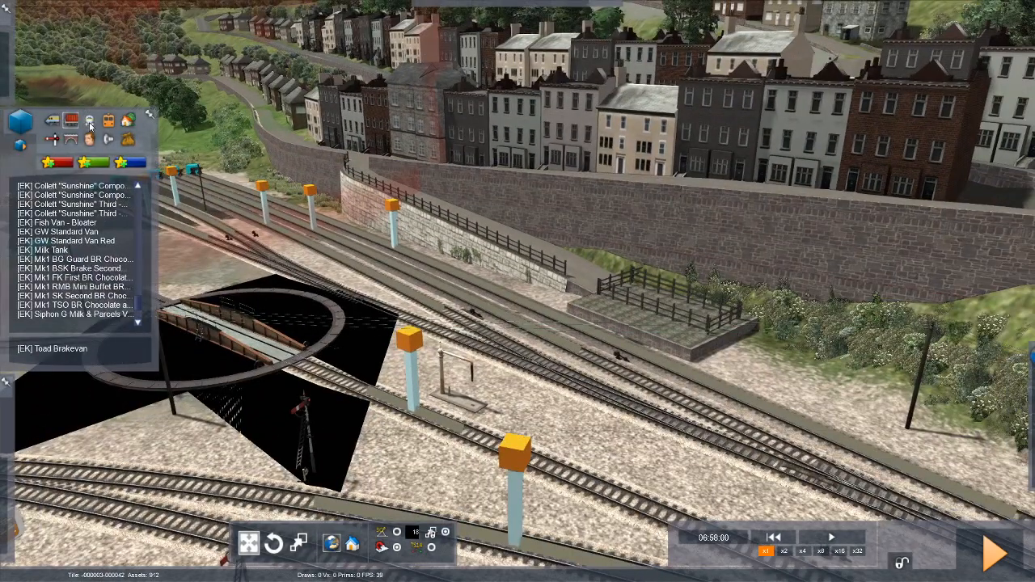
pyautogui.click(89, 119)
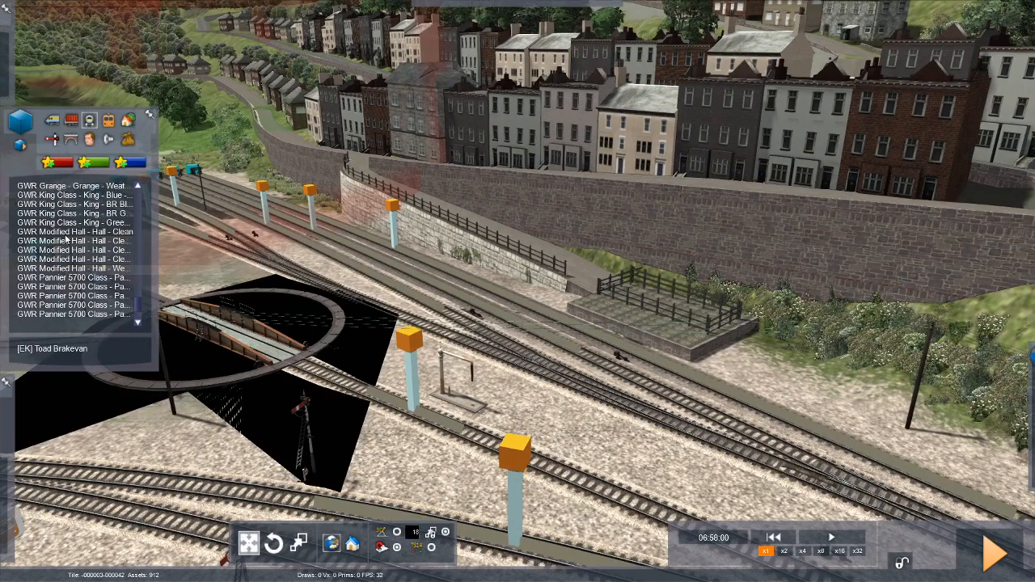
pyautogui.click(67, 241)
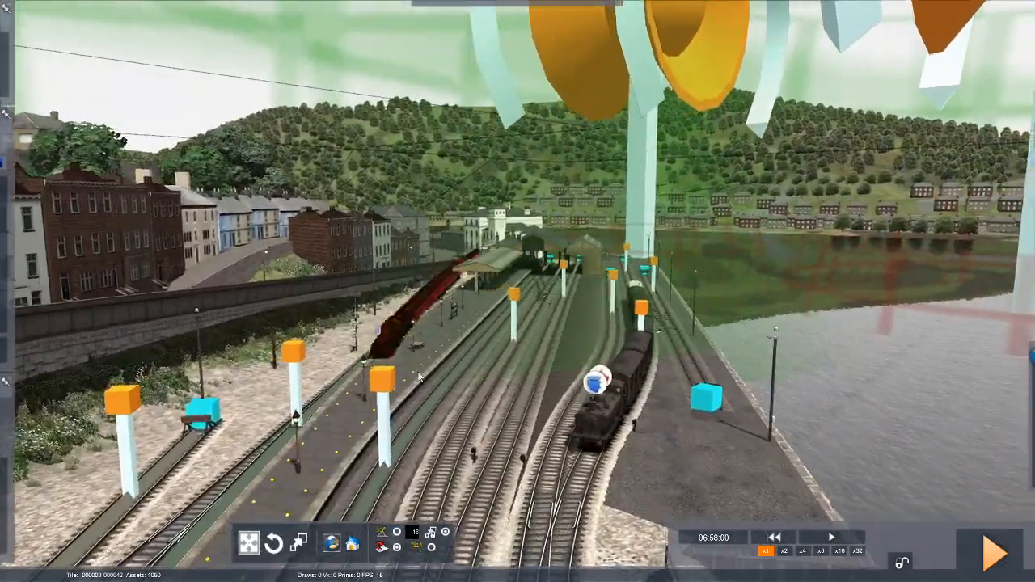
pyautogui.click(438, 384)
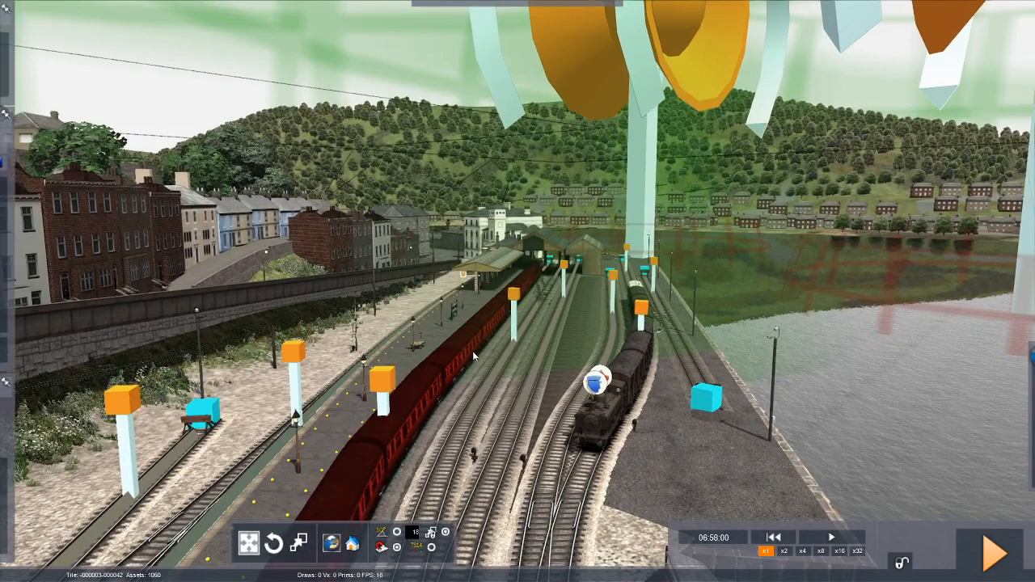
pyautogui.press('Down')
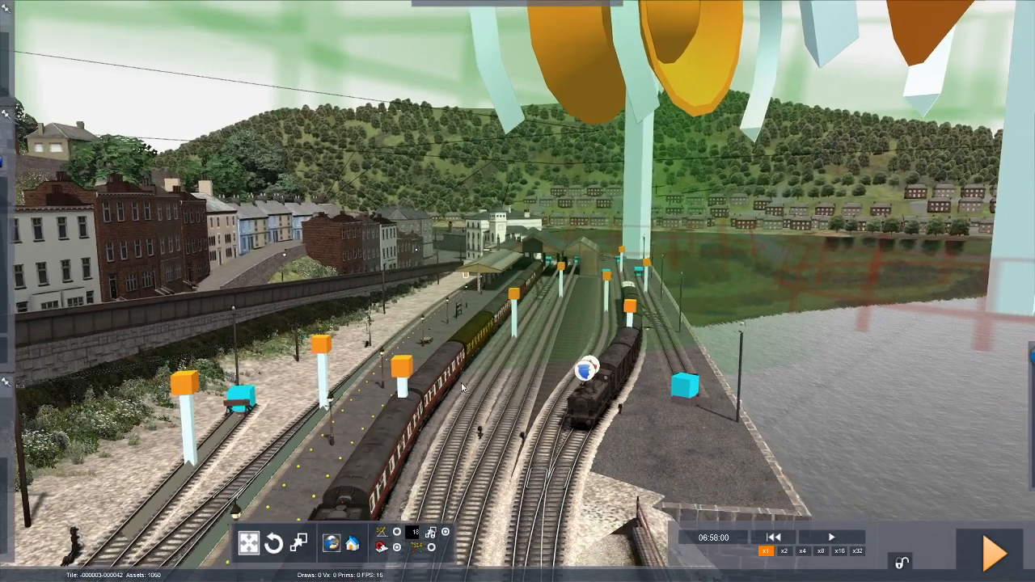
pyautogui.moveTo(461, 383); pyautogui.dragTo(388, 477, button='right')
pyautogui.press('Left')
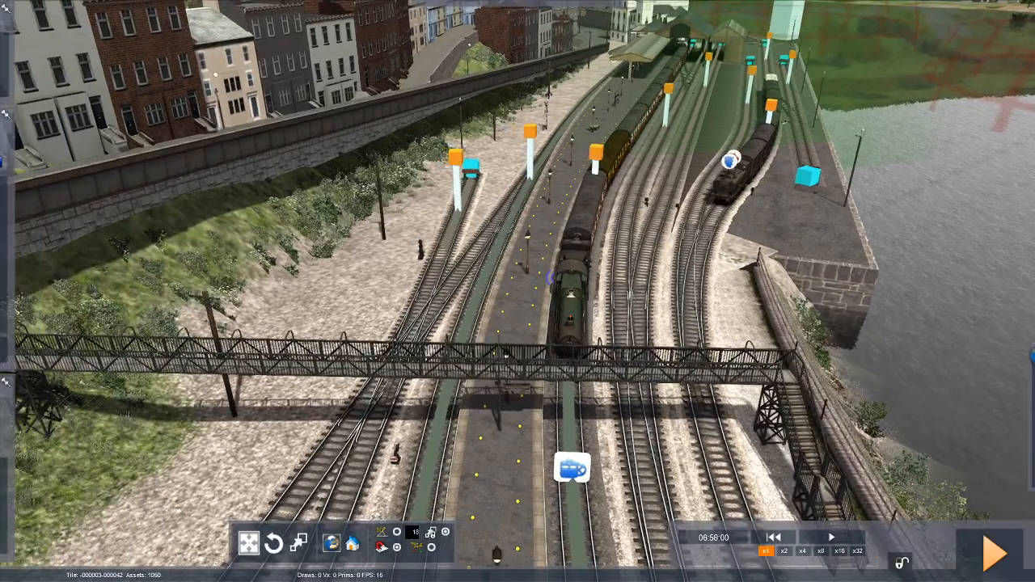
# Place the GWR Grange - Grange - Clean - 5 Coaches [Fifties] consist on the main line outside Kingswear.
pyautogui.moveTo(550, 277)
pyautogui.mouseDown(button='right')
pyautogui.moveTo(420, 324)
pyautogui.moveTo(275, 263)
pyautogui.moveTo(281, 287)
pyautogui.moveTo(404, 311)
pyautogui.moveTo(541, 303)
pyautogui.moveTo(530, 287)
pyautogui.moveTo(505, 284)
pyautogui.moveTo(388, 295)
pyautogui.moveTo(340, 287)
pyautogui.moveTo(222, 217)
pyautogui.moveTo(332, 295)
pyautogui.moveTo(420, 311)
pyautogui.moveTo(332, 281)
pyautogui.mouseUp(button='right')
pyautogui.press('Up')
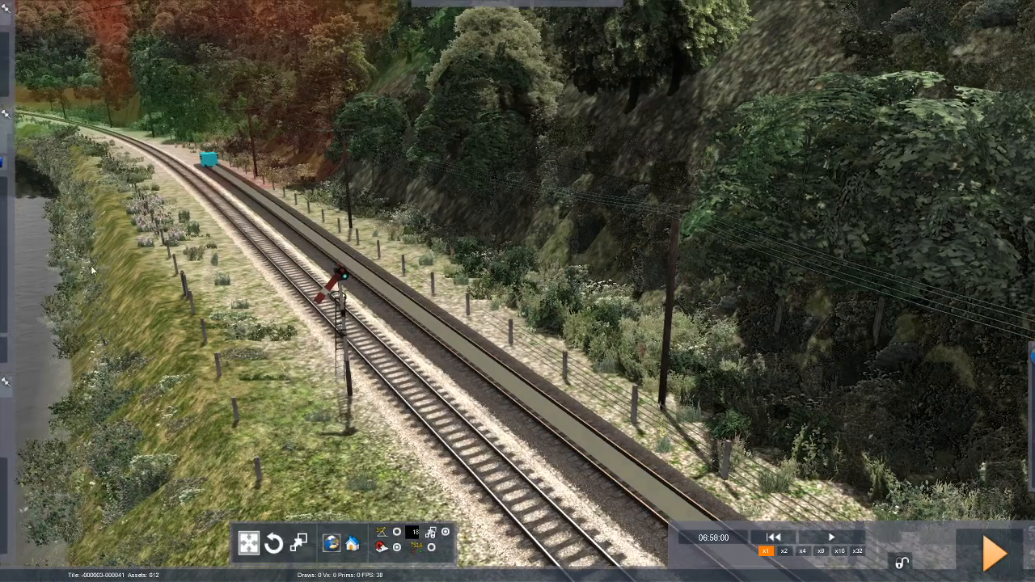
pyautogui.moveTo(47, 224)
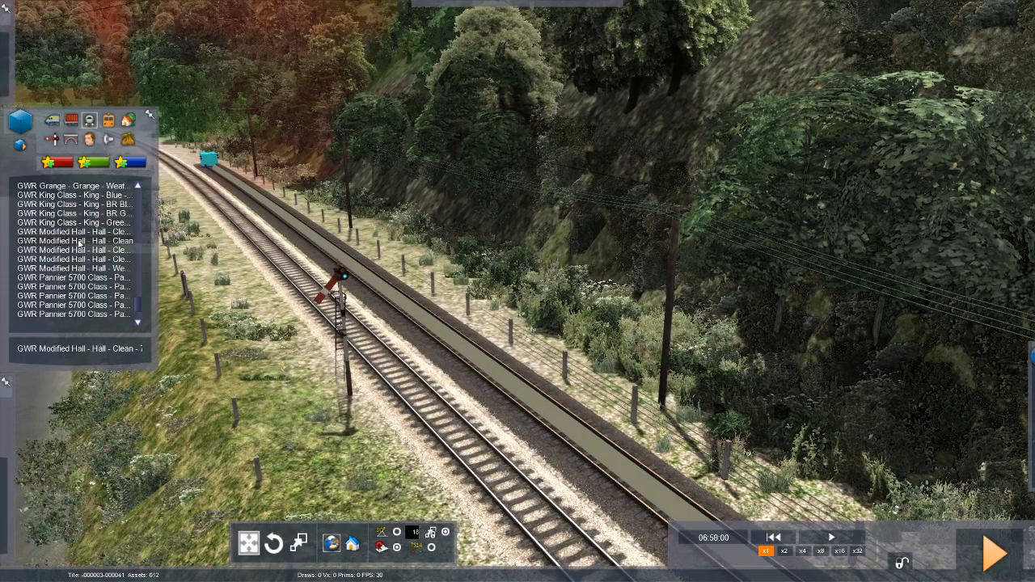
pyautogui.scroll(3, 65, 207)
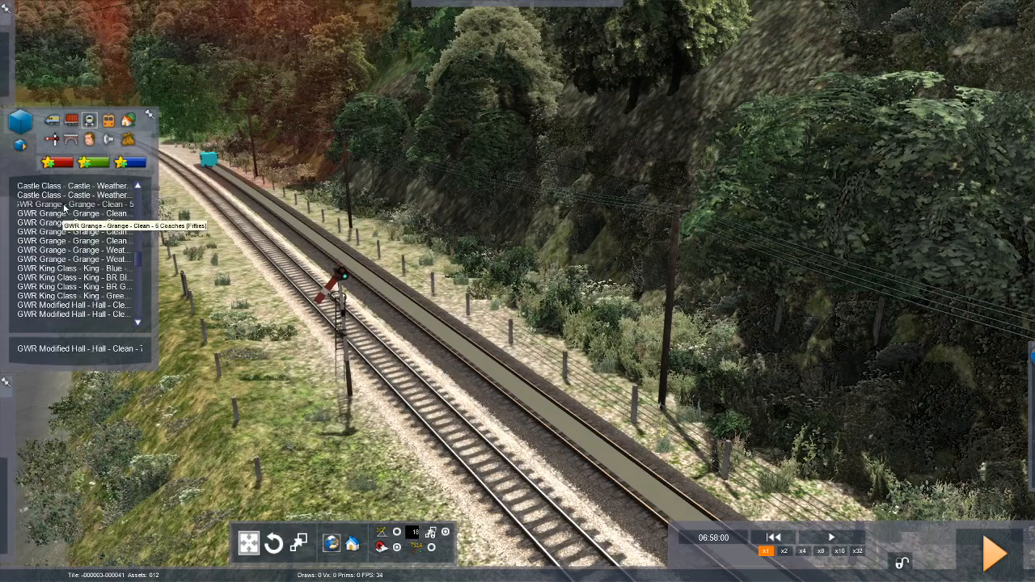
pyautogui.click(64, 205)
pyautogui.click(362, 289)
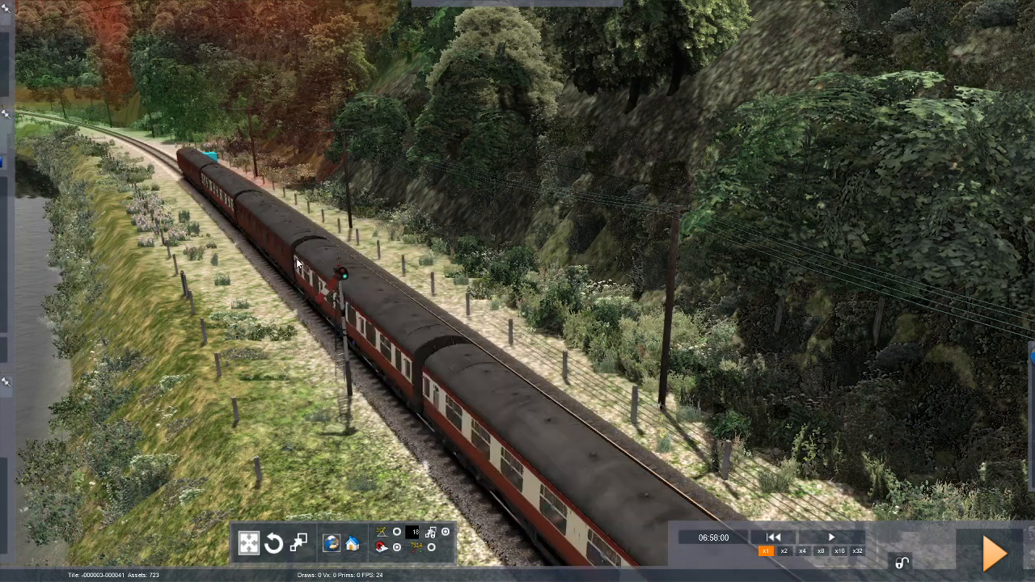
# Inspect the number on the Grange locomotive's cab and assign a driver to that train.
pyautogui.click(236, 223)
pyautogui.scroll(-5, 517, 291)
pyautogui.moveTo(518, 291); pyautogui.dragTo(420, 340, button='right')
pyautogui.scroll(8, 518, 291)
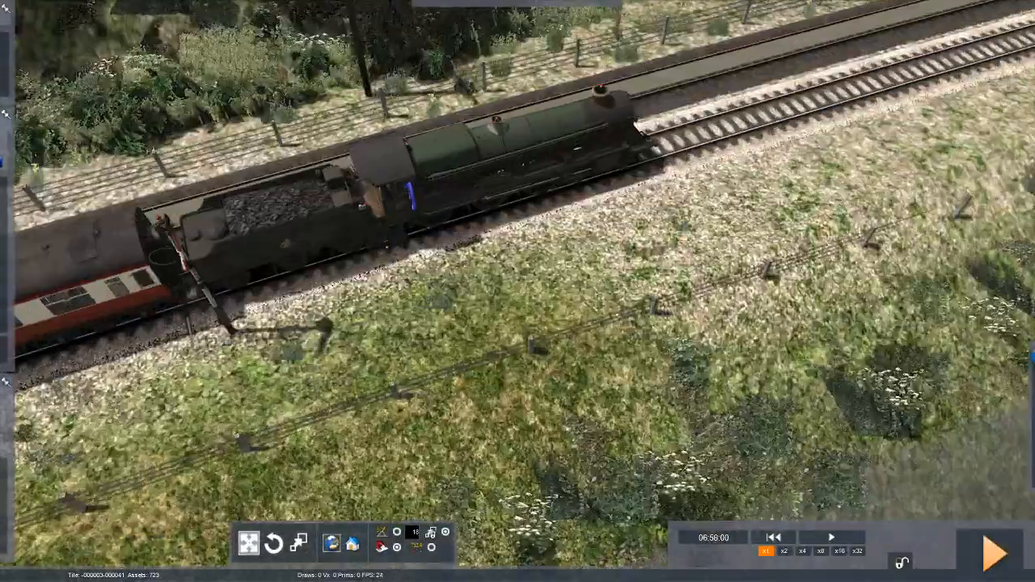
pyautogui.moveTo(517, 291); pyautogui.dragTo(452, 210, button='right')
pyautogui.scroll(-6, 517, 291)
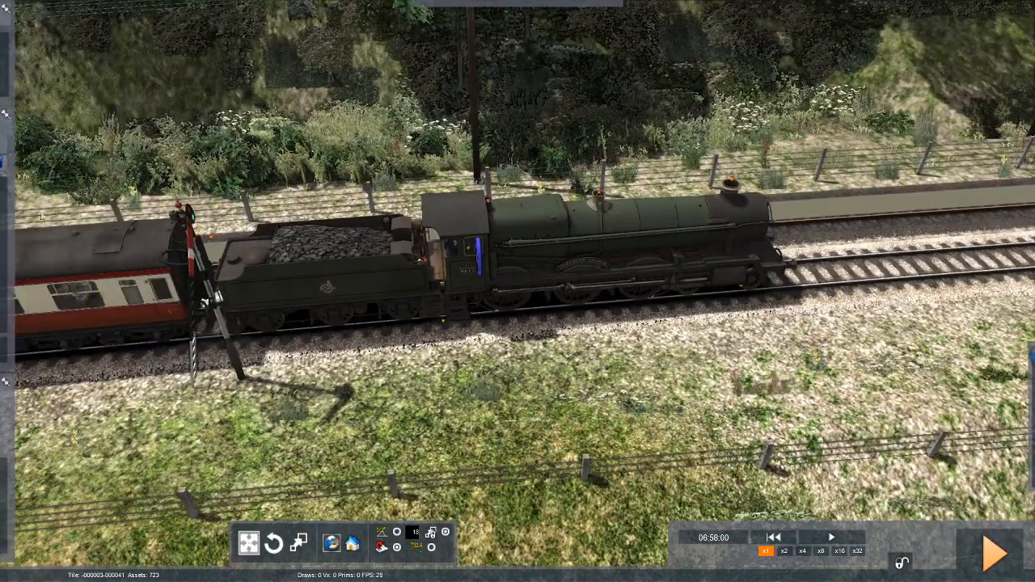
pyautogui.moveTo(13, 61)
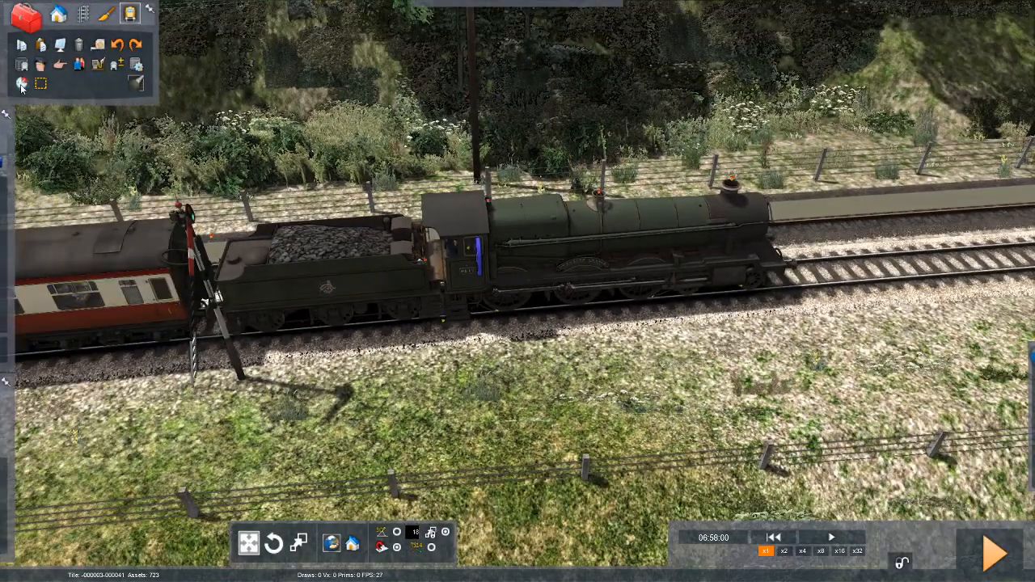
pyautogui.click(598, 241)
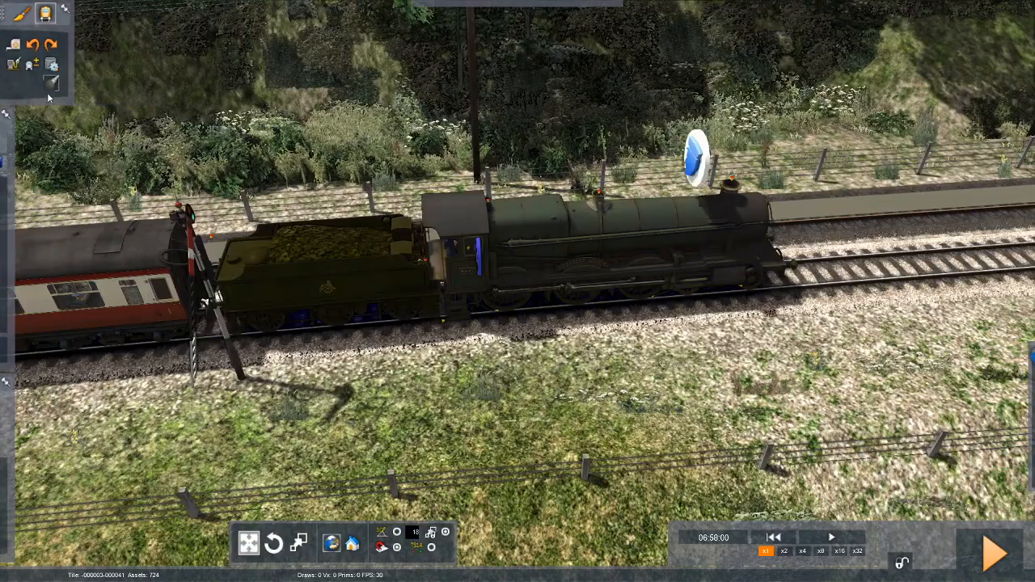
# Select the Grange train's service in the timetable and rename it 6817.
pyautogui.click(26, 84)
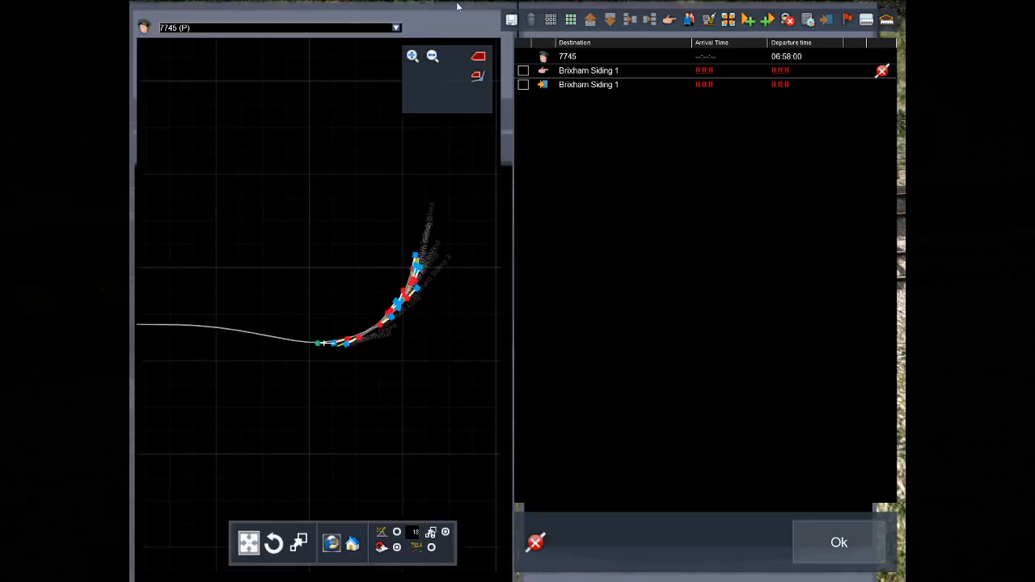
pyautogui.click(395, 27)
pyautogui.click(342, 45)
pyautogui.doubleClick(544, 57)
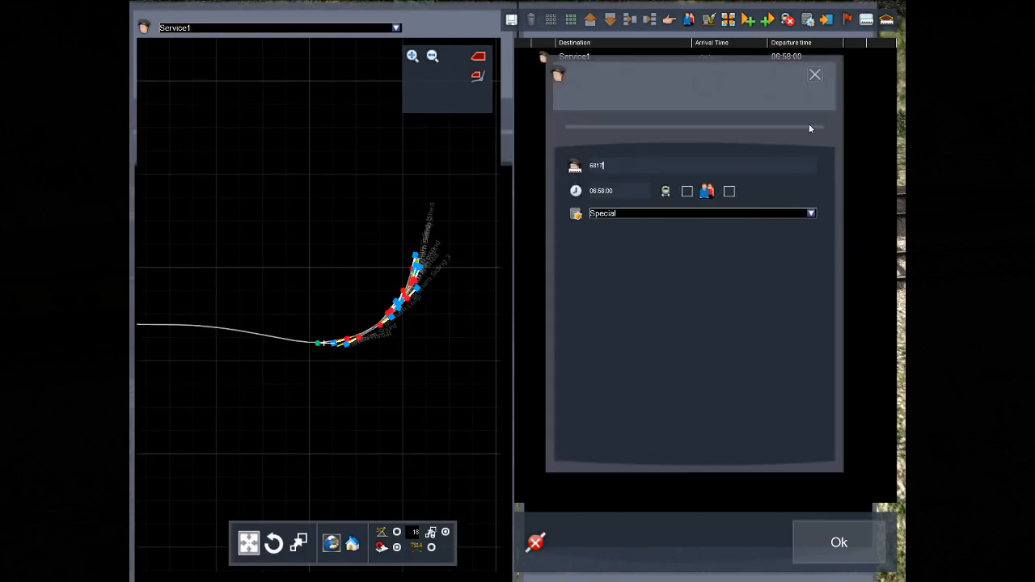
pyautogui.click(814, 76)
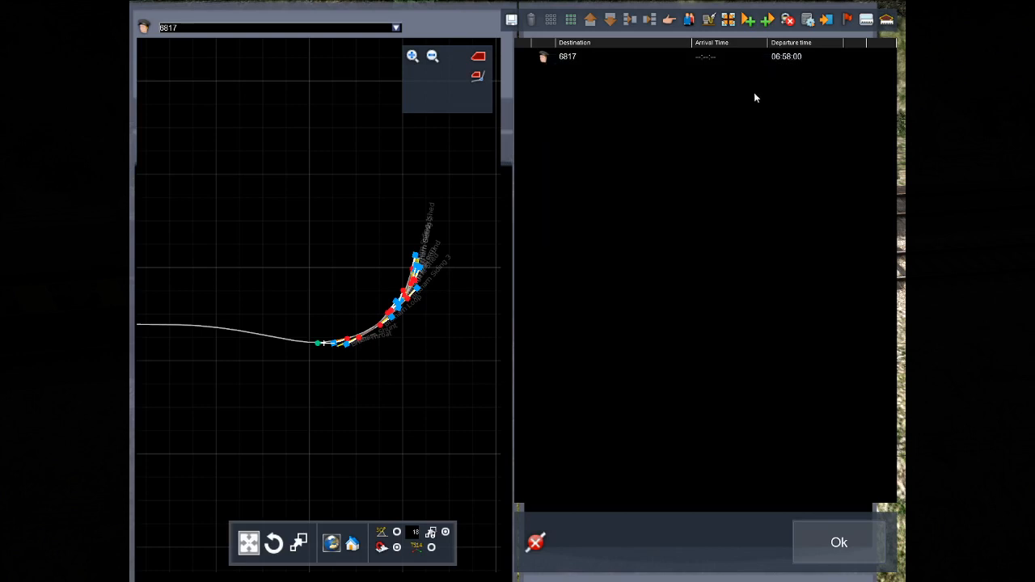
pyautogui.doubleClick(543, 58)
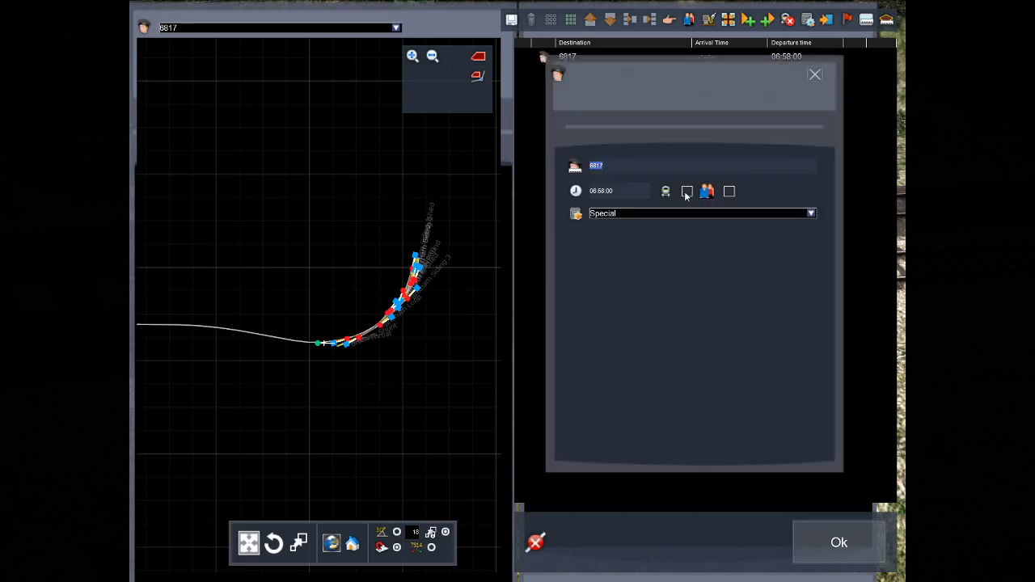
pyautogui.click(816, 75)
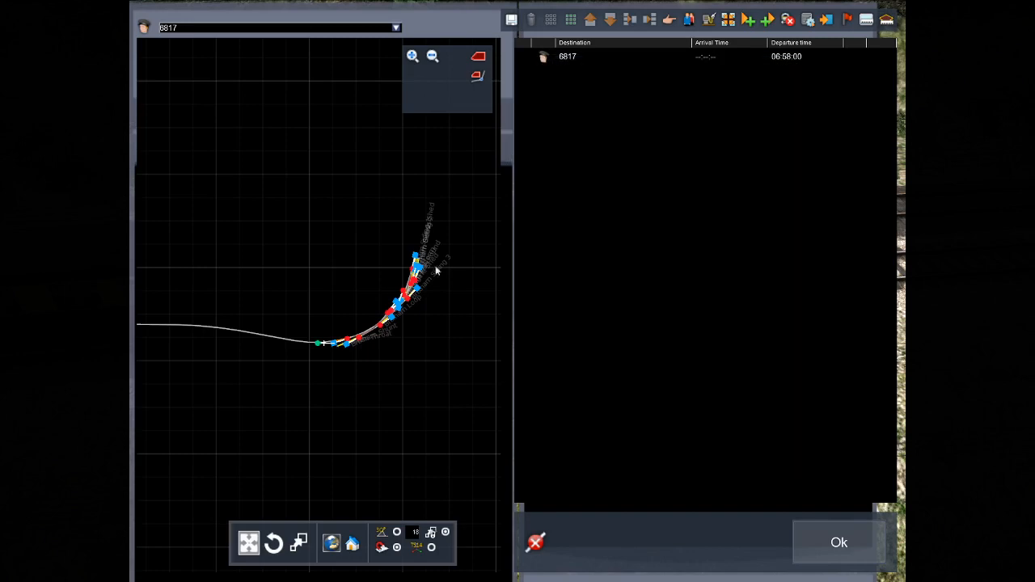
# Examine the track map from Brixham back to Kingswear, including the platform names at Kingswear station.
pyautogui.scroll(3, 390, 294)
pyautogui.scroll(5, 390, 297)
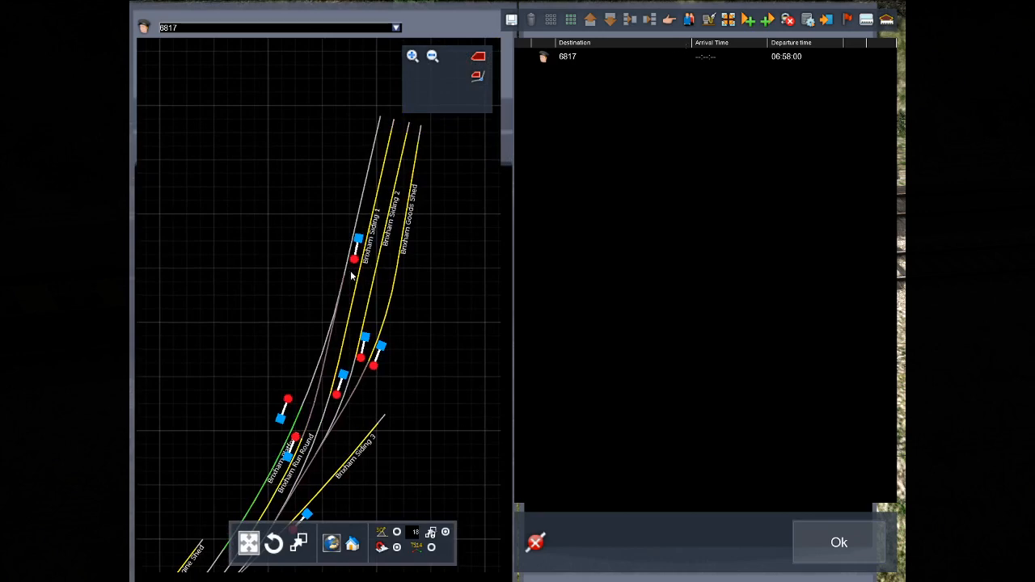
pyautogui.scroll(-6, 351, 276)
pyautogui.moveTo(280, 434); pyautogui.dragTo(359, 232)
pyautogui.scroll(-3, 306, 211)
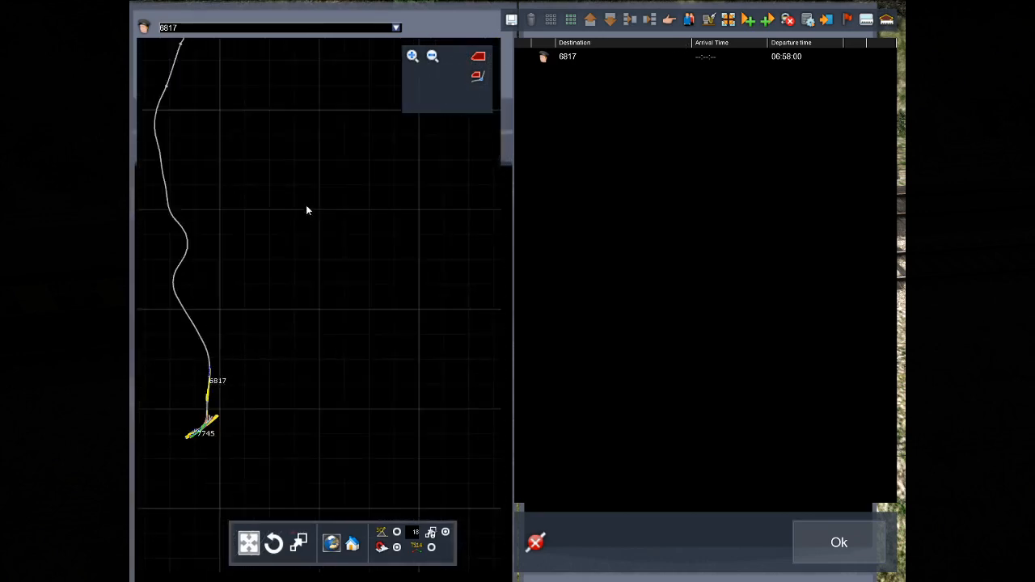
pyautogui.scroll(6, 358, 242)
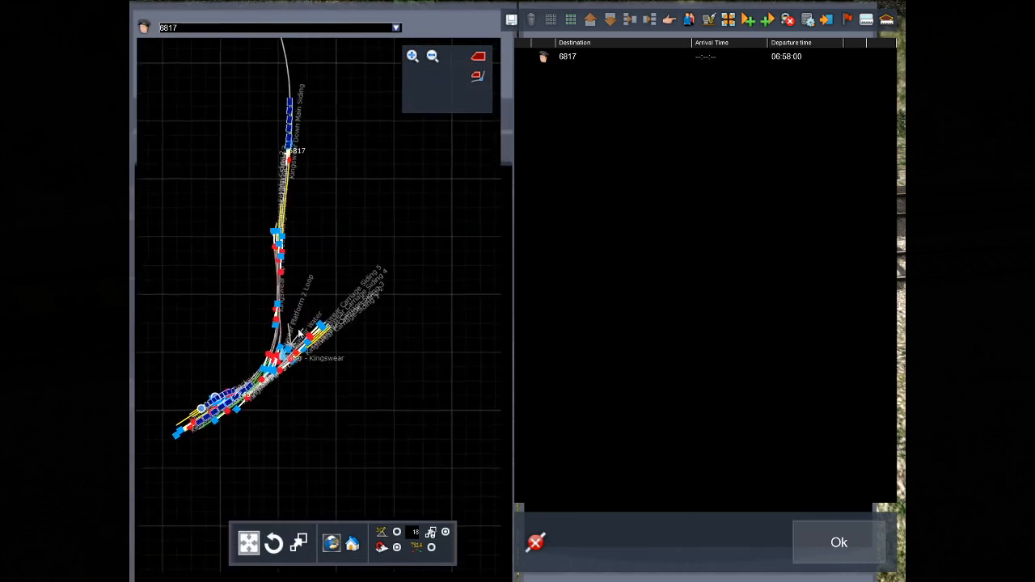
pyautogui.scroll(8, 368, 338)
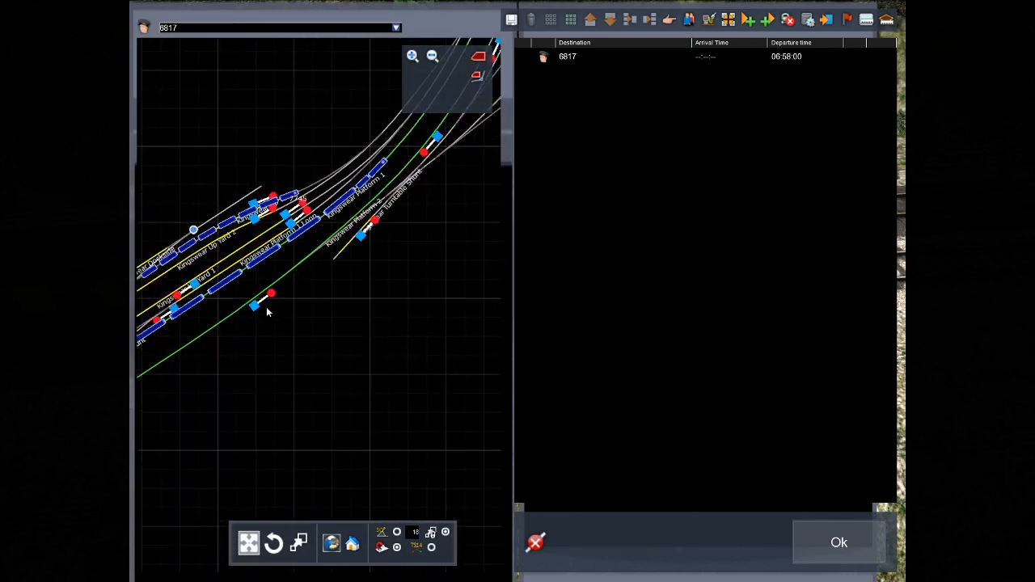
pyautogui.scroll(2, 275, 309)
pyautogui.moveTo(308, 309); pyautogui.dragTo(302, 327)
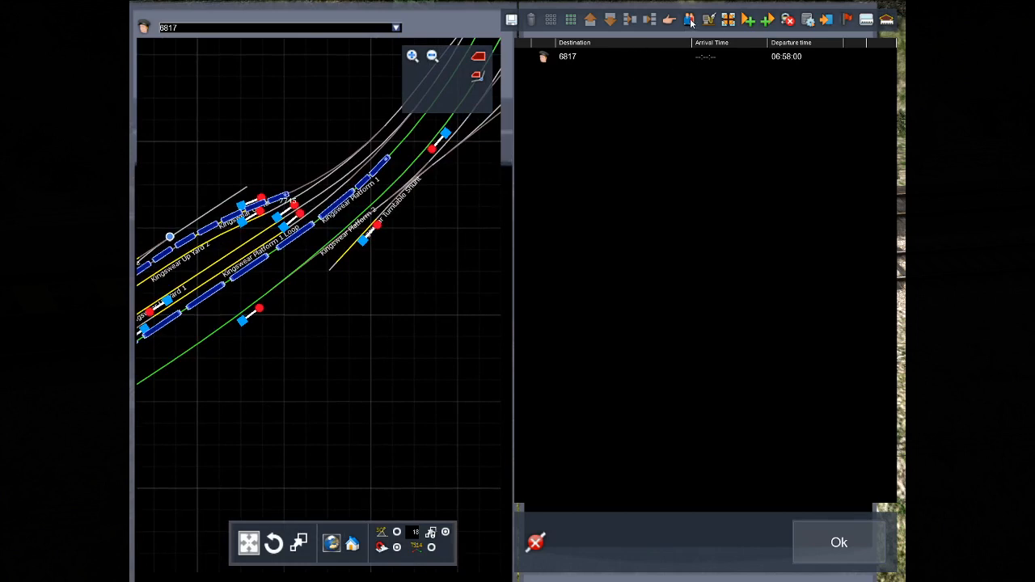
# Add a stop instruction for Kingswear Platform 2 to service 6817 and delete it from the timetable again.
pyautogui.doubleClick(547, 70)
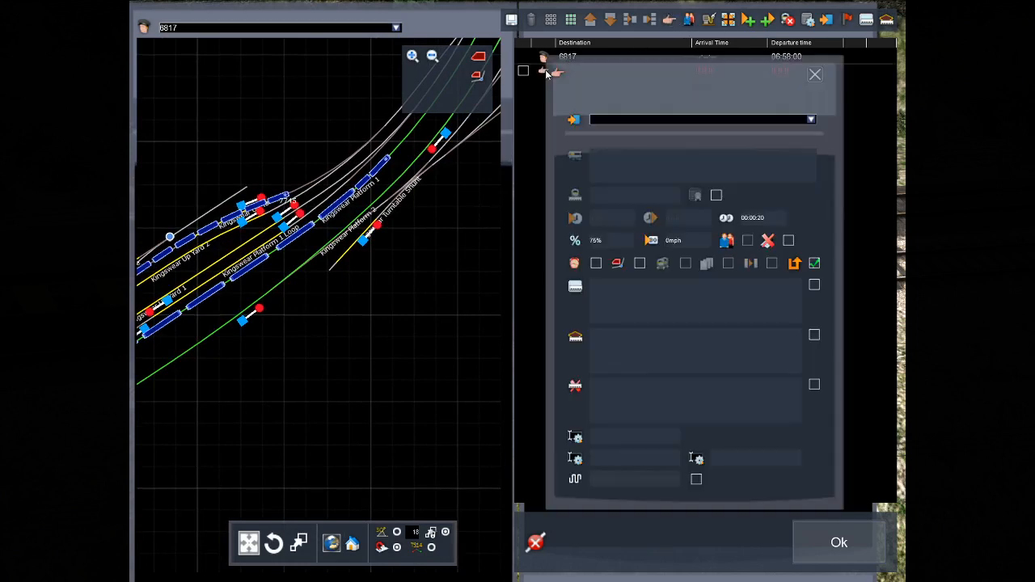
pyautogui.click(811, 120)
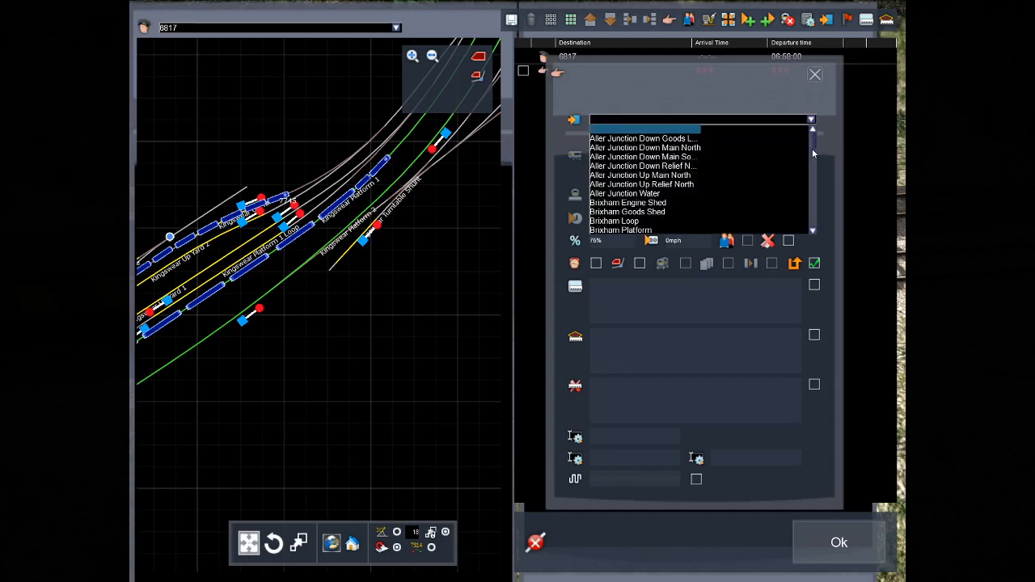
pyautogui.moveTo(813, 153); pyautogui.dragTo(806, 192)
pyautogui.scroll(-1, 729, 172)
pyautogui.scroll(3, 728, 171)
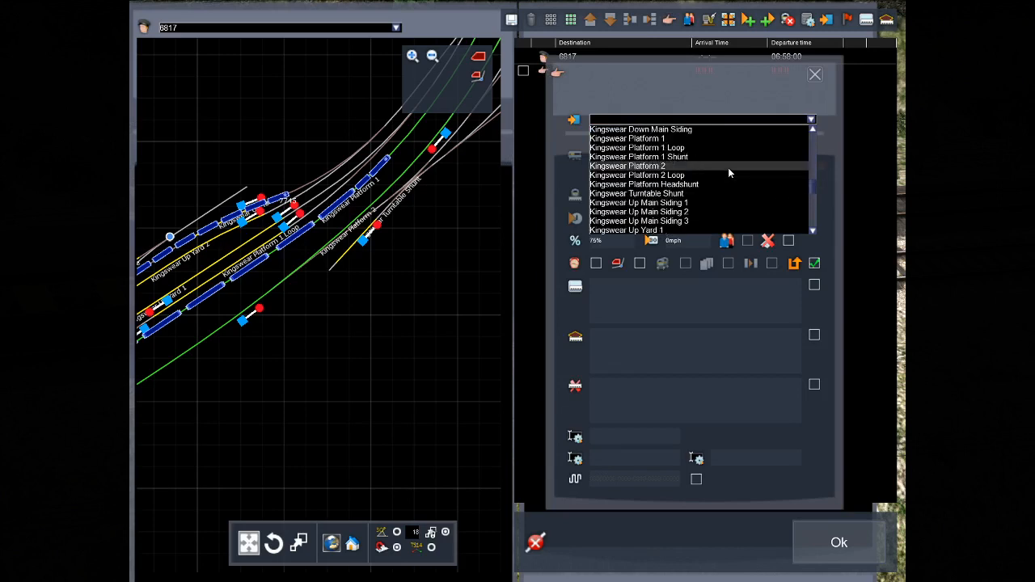
pyautogui.click(663, 166)
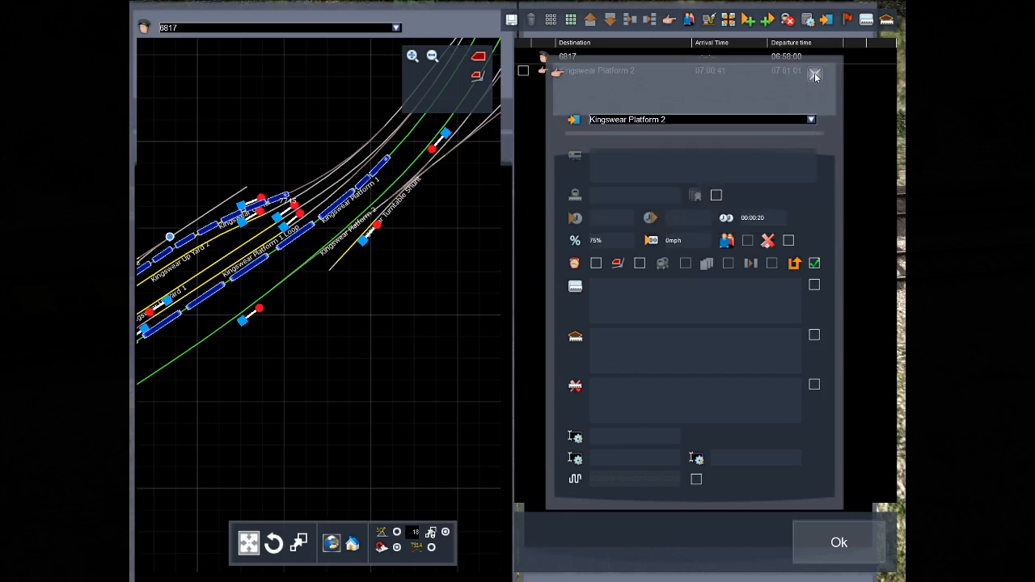
pyautogui.click(815, 75)
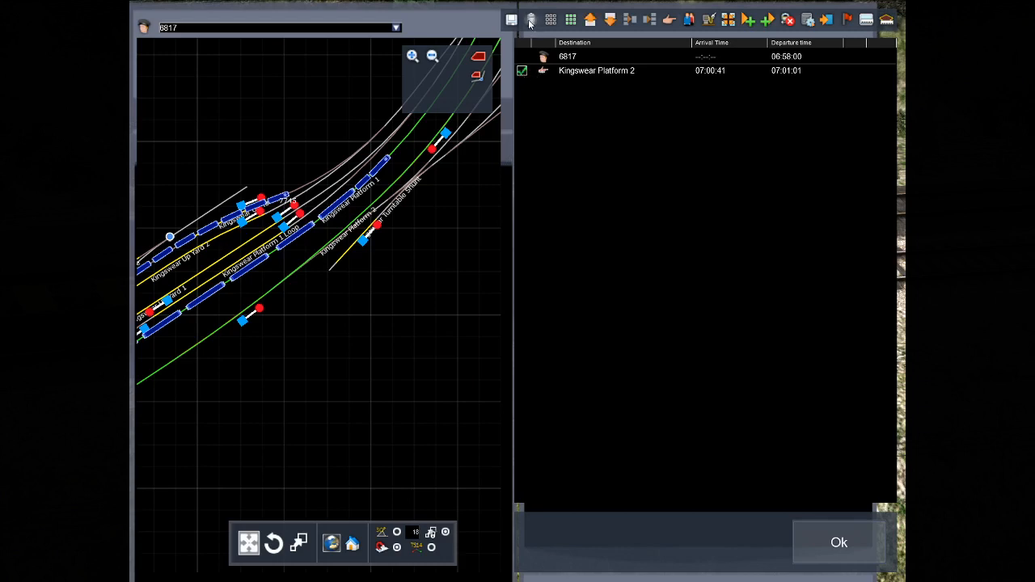
pyautogui.click(529, 22)
# Add a passenger pick-up instruction at Kingswear Platform 2 to service 6817 and confirm the timetable.
pyautogui.click(686, 21)
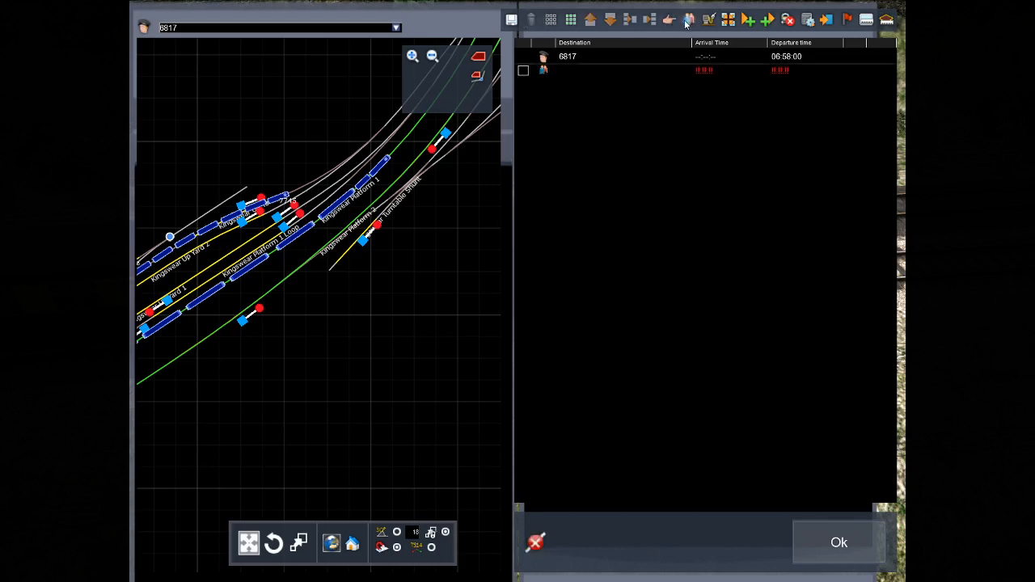
pyautogui.click(545, 71)
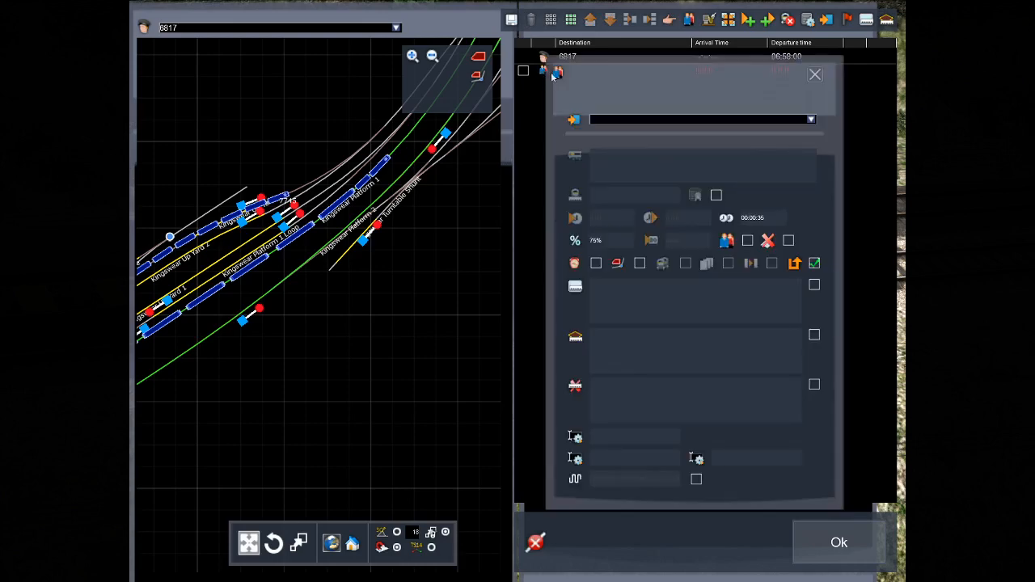
pyautogui.click(812, 122)
pyautogui.moveTo(815, 141); pyautogui.dragTo(813, 184)
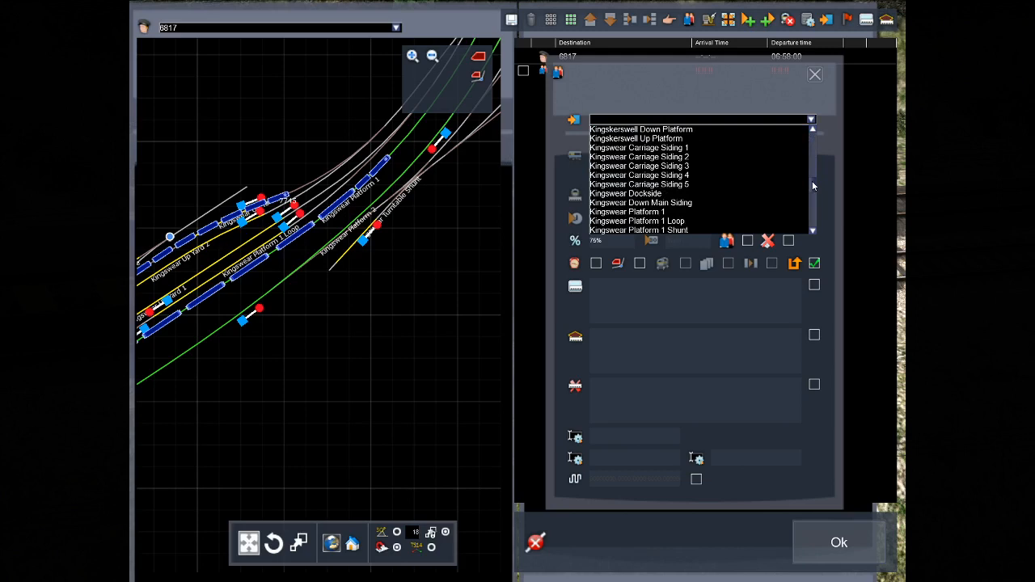
pyautogui.scroll(-1, 663, 226)
pyautogui.click(649, 212)
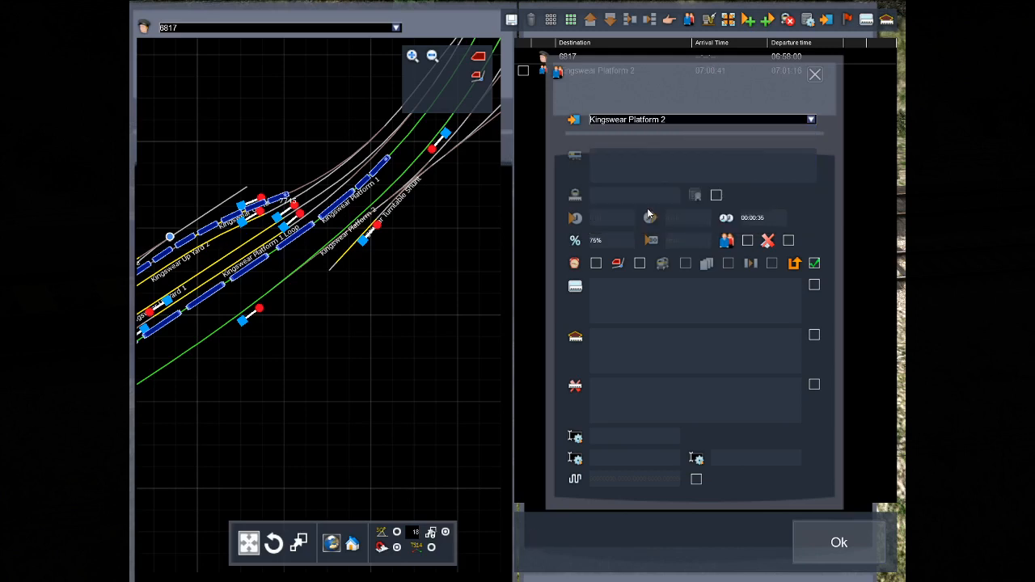
pyautogui.click(814, 75)
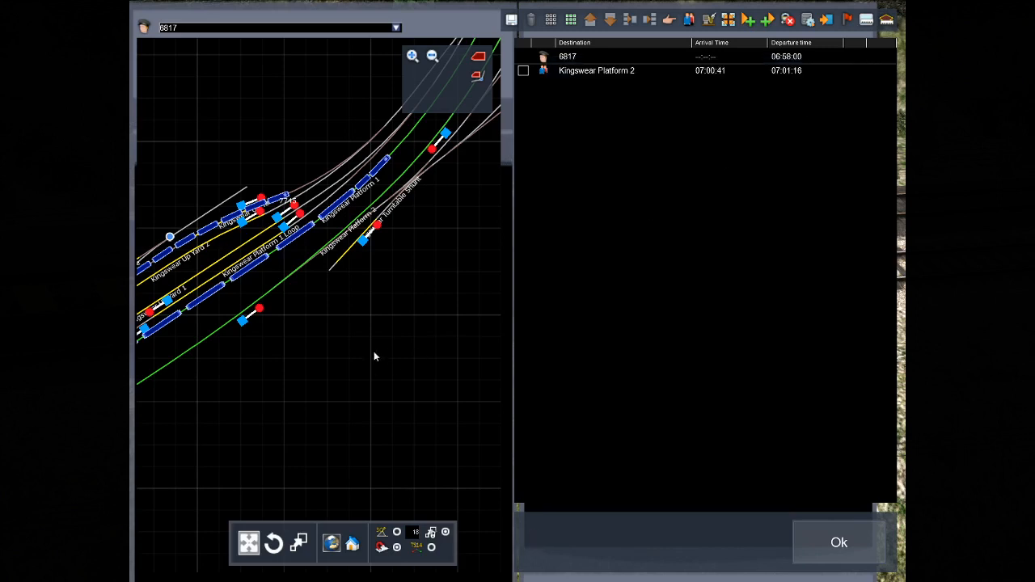
pyautogui.click(833, 548)
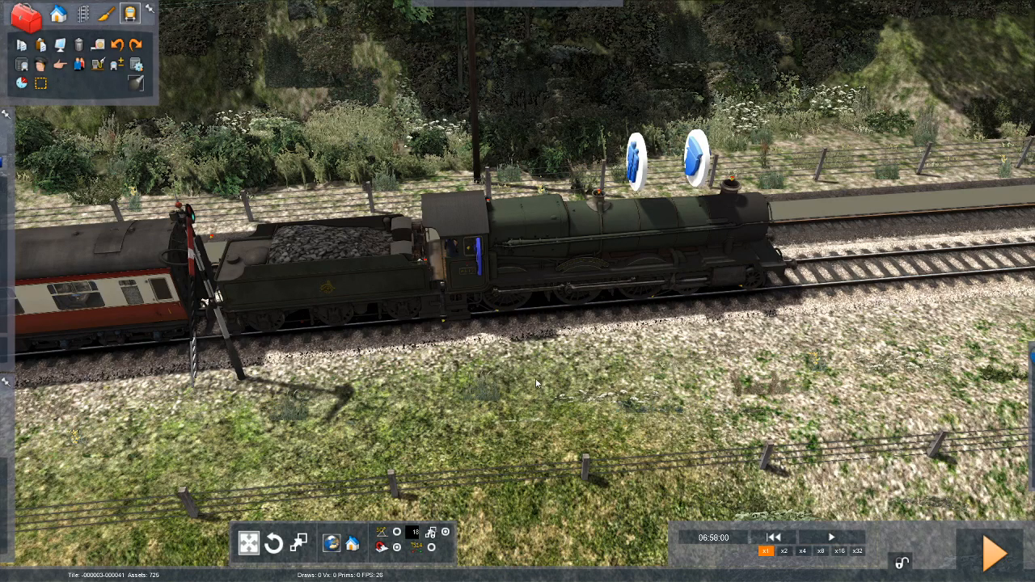
# Start playing the scenario, saving the changes made to it.
pyautogui.moveTo(579, 332); pyautogui.dragTo(679, 353, button='right')
pyautogui.moveTo(485, 394); pyautogui.dragTo(614, 366, button='right')
pyautogui.click(995, 555)
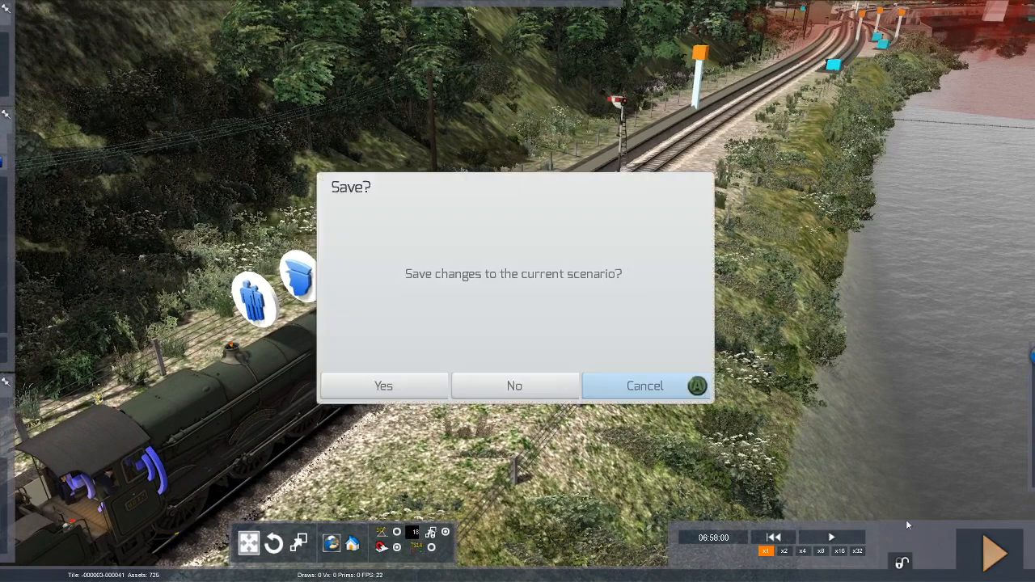
pyautogui.click(401, 386)
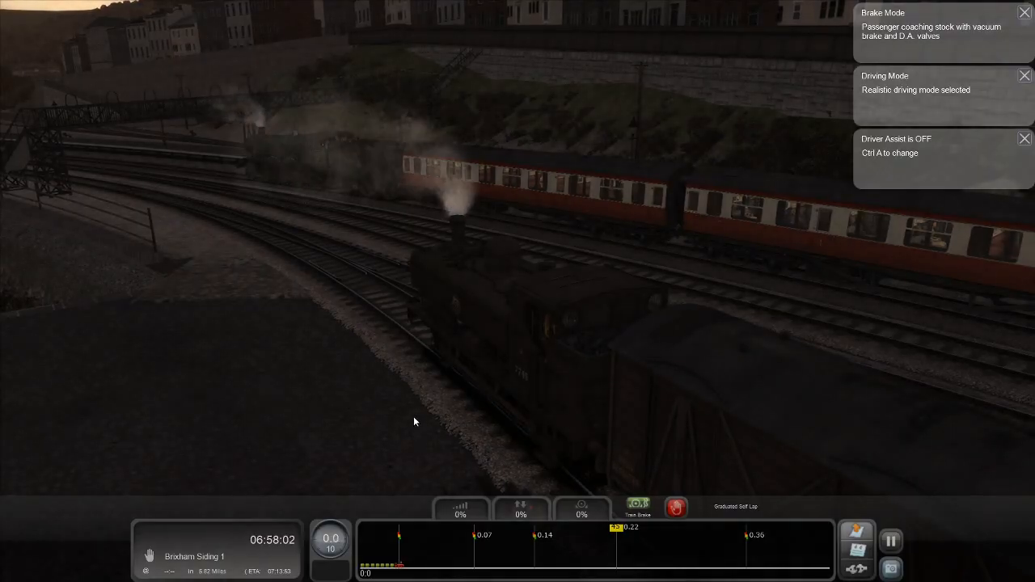
# Display the full driving controls for the fish train's locomotive.
pyautogui.moveTo(414, 417)
pyautogui.mouseDown(button='right')
pyautogui.moveTo(352, 356)
pyautogui.moveTo(411, 421)
pyautogui.mouseUp(button='right')
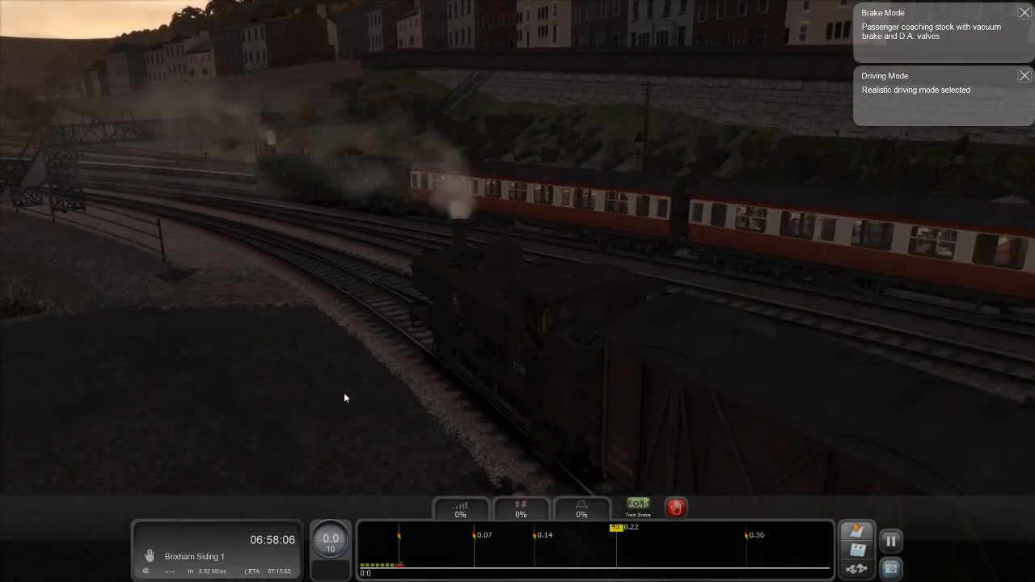
pyautogui.press('F3')
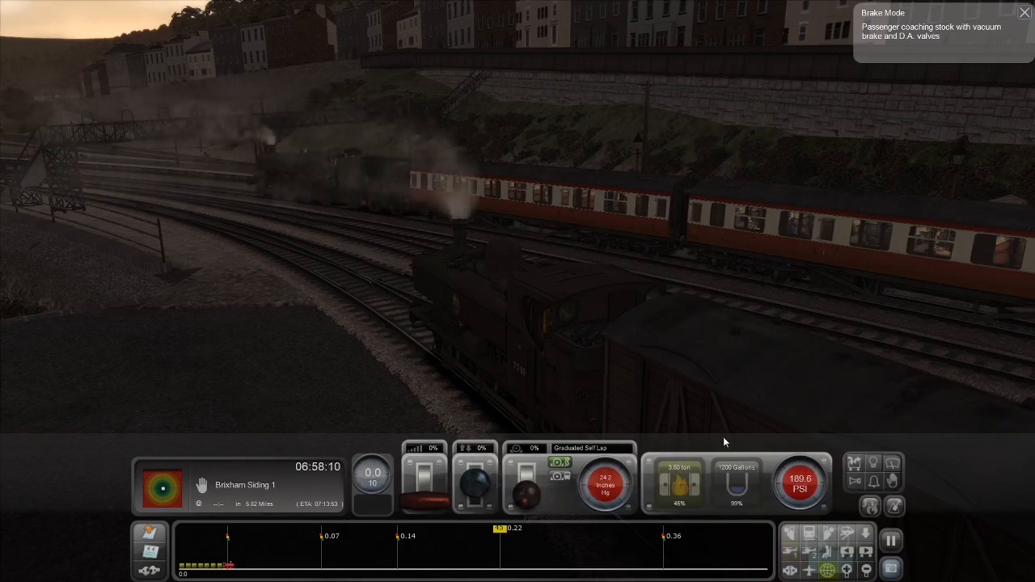
pyautogui.moveTo(701, 411); pyautogui.dragTo(1024, 392, button='right')
# Examine the approach line outside Kingswear, covering the signal gantry and the incoming passenger train.
pyautogui.press('Up')
pyautogui.press('Left')
pyautogui.press('Up')
pyautogui.press('Up')
pyautogui.press('Up')
pyautogui.press('Left')
pyautogui.press('Left')
pyautogui.press('Left')
pyautogui.press('Up')
pyautogui.press('Up')
pyautogui.press('Down')
pyautogui.press('Down')
pyautogui.press('Up')
pyautogui.press('Up')
pyautogui.press('Up')
pyautogui.press('Up')
pyautogui.press('Up')
pyautogui.press('Up')
pyautogui.press('Up')
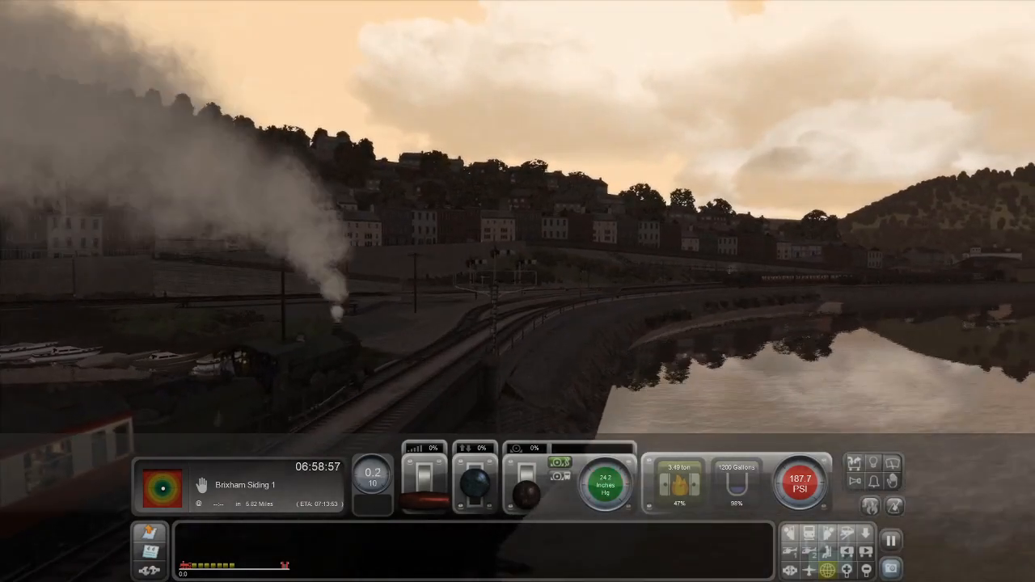
pyautogui.press('Up')
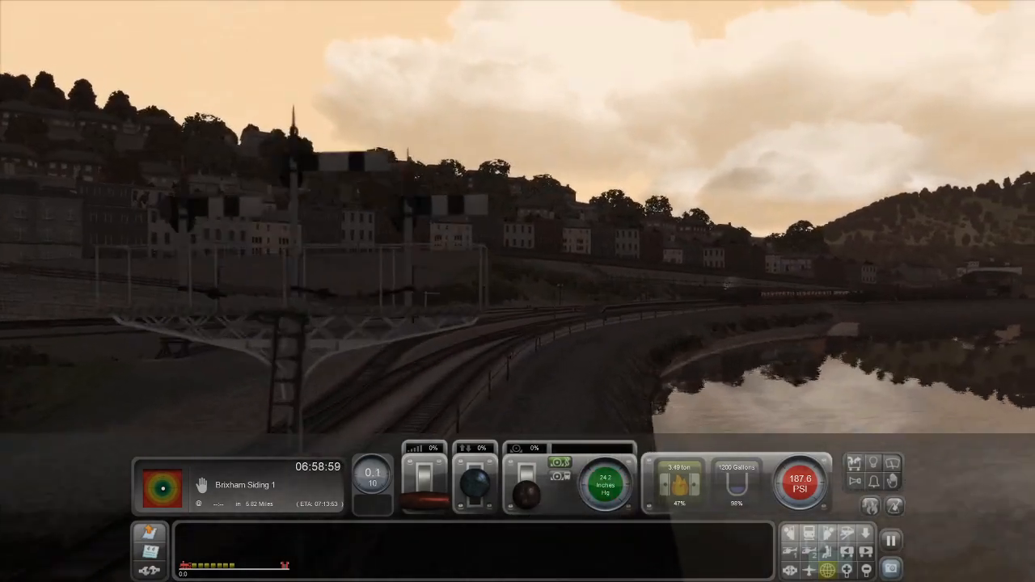
pyautogui.press('Up')
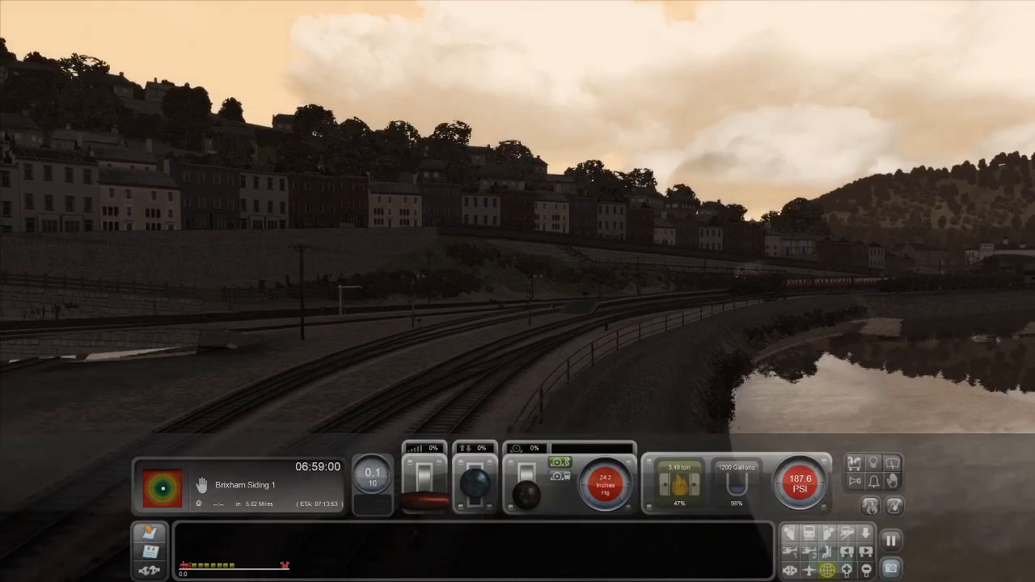
# Examine Kingswear station, covering the waiting trains, the footbridge and the passenger train running in.
pyautogui.press('Down')
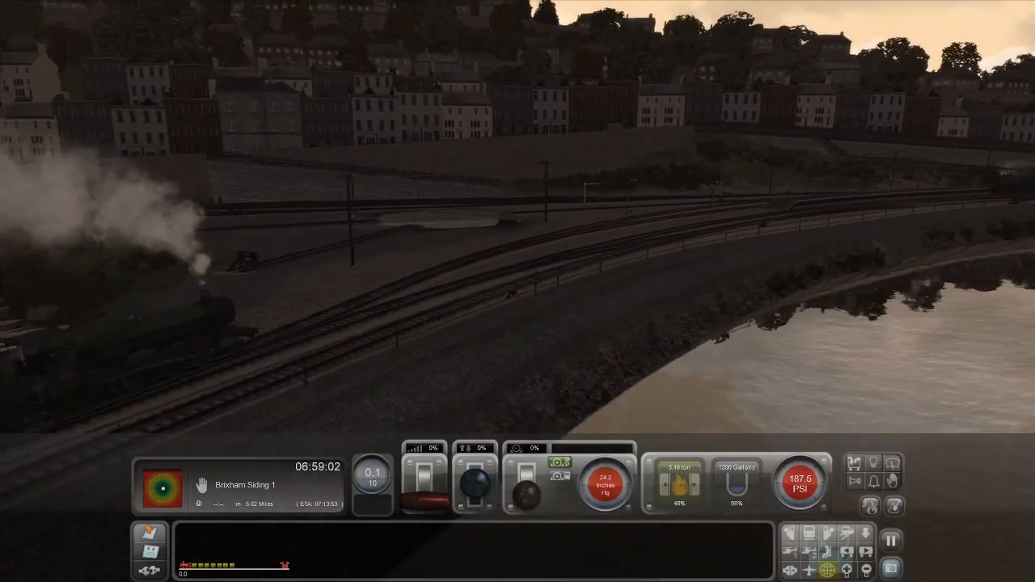
pyautogui.press('Down')
pyautogui.press('Up')
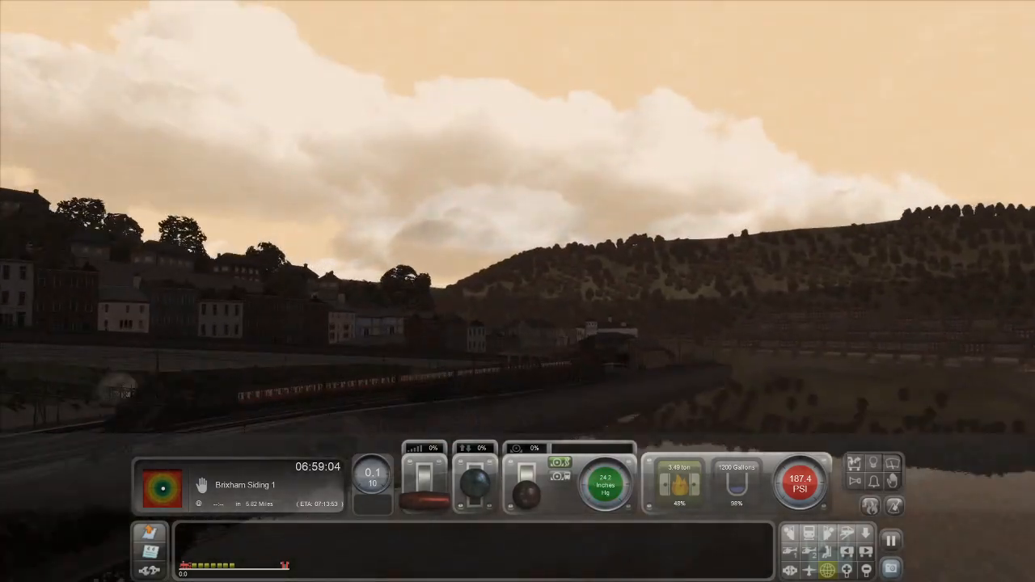
pyautogui.press('Left')
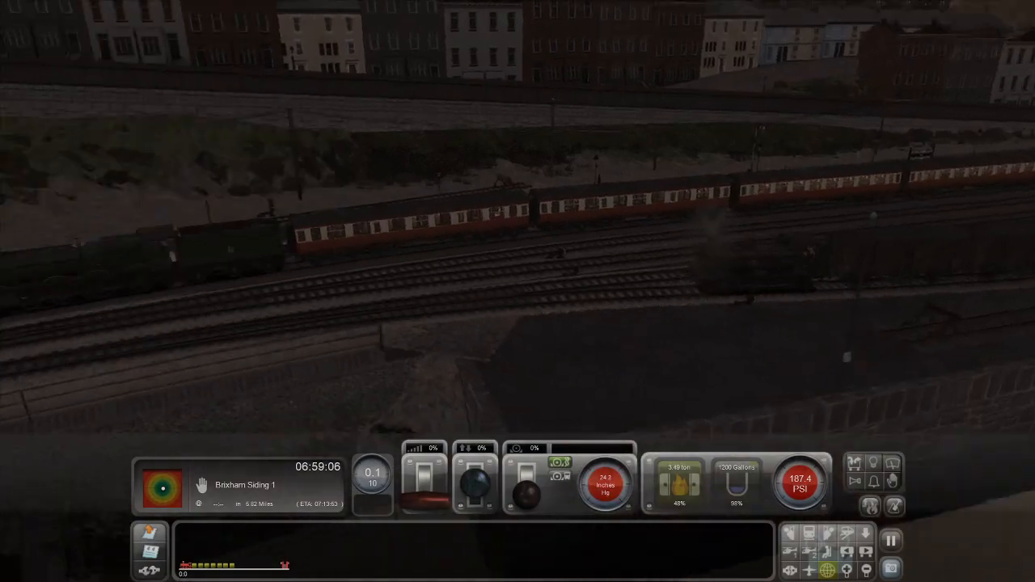
pyautogui.press('Left')
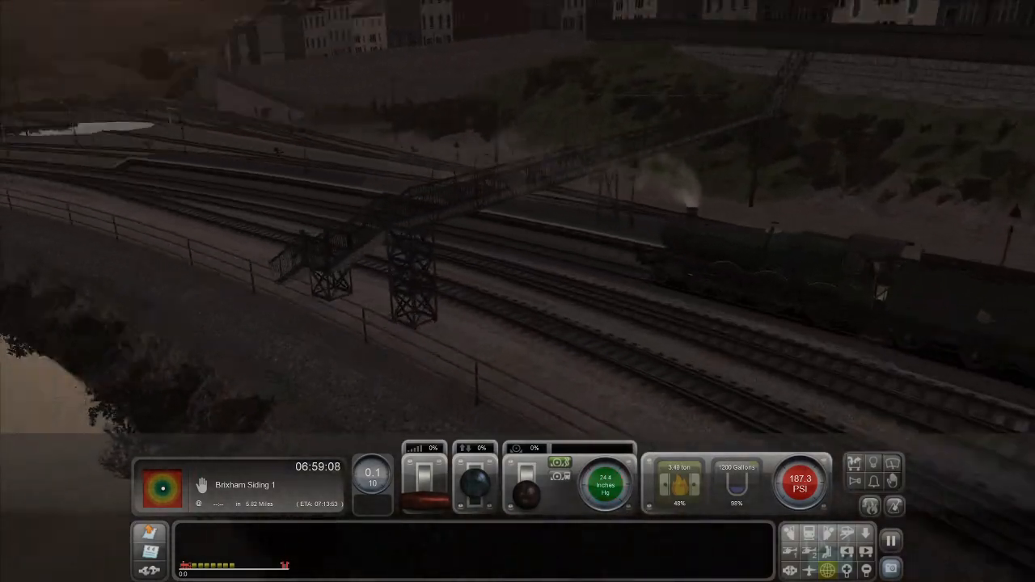
pyautogui.press('Up')
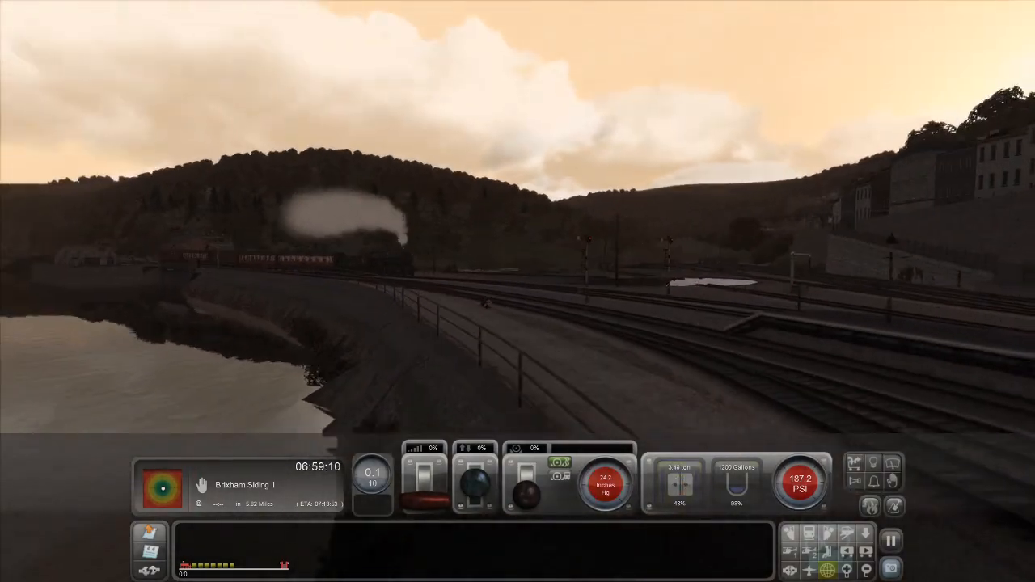
pyautogui.press('Down')
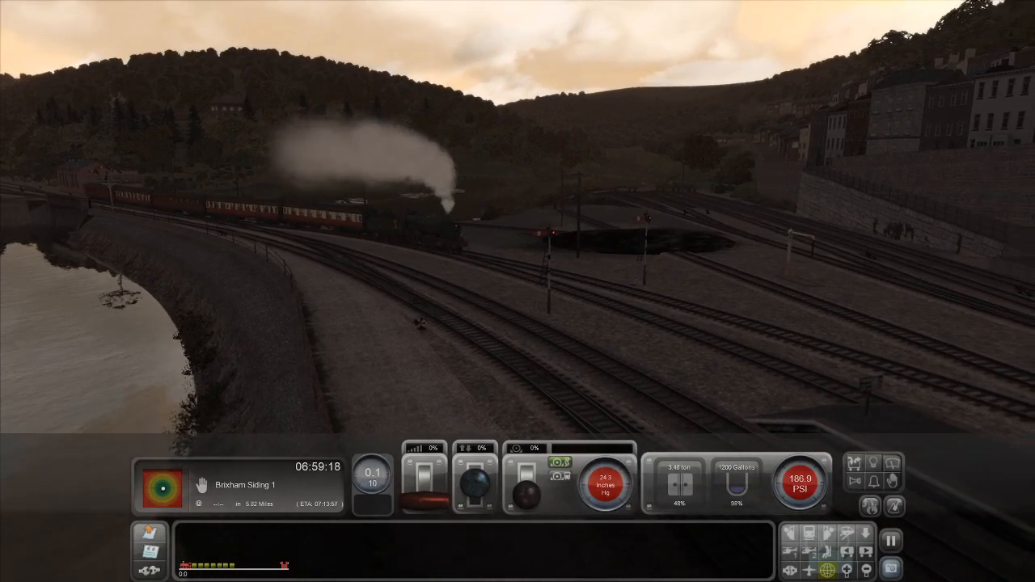
# Check the Brixham Fish Train briefing and task list, and close them again.
pyautogui.moveTo(453, 372); pyautogui.dragTo(248, 497, button='right')
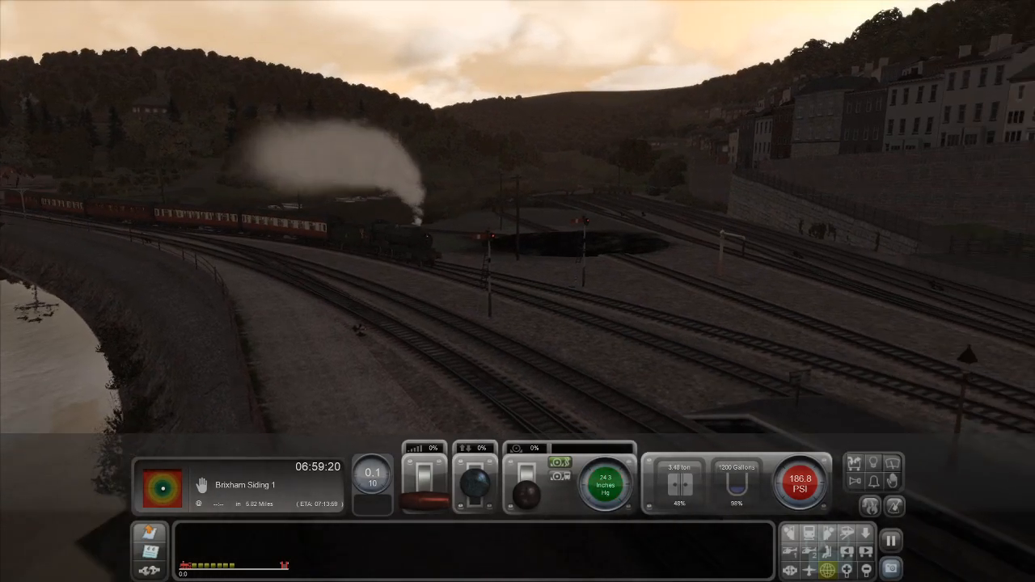
pyautogui.click(148, 555)
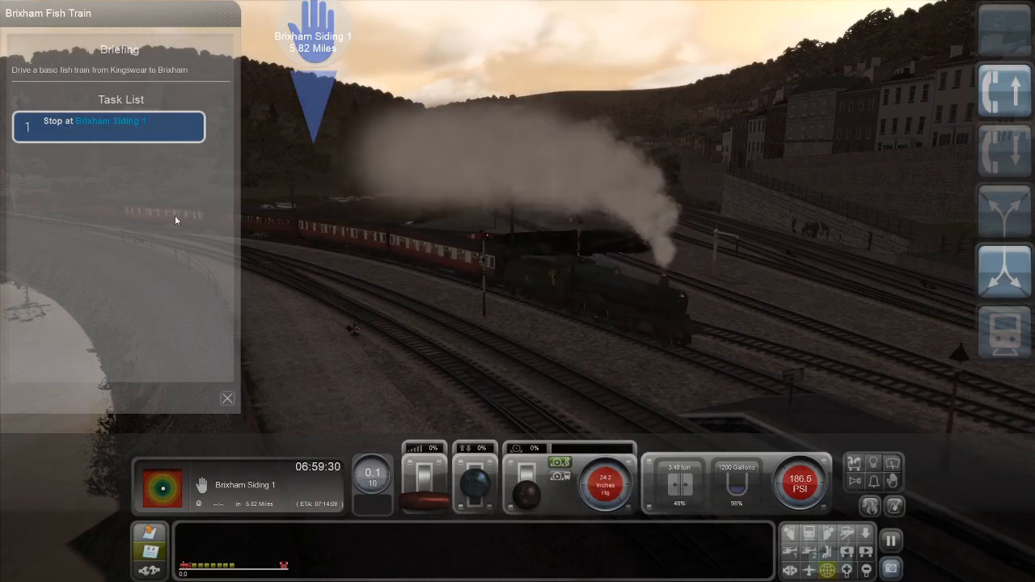
pyautogui.click(148, 554)
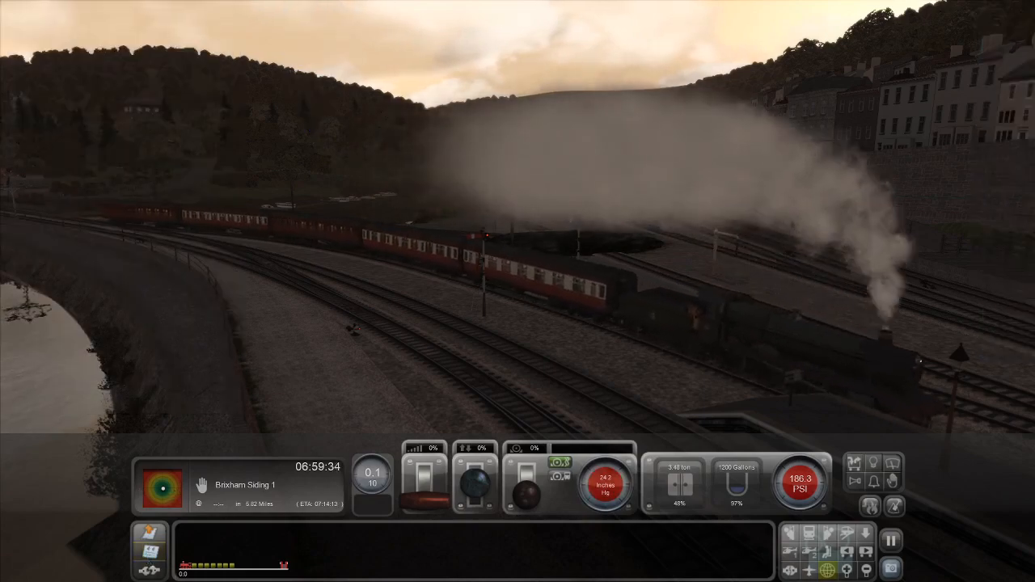
# Start the fish train with the reverser at 46% and regulator at 44%, and ease them to 16% and 9%.
pyautogui.moveTo(340, 323); pyautogui.dragTo(909, 335, button='right')
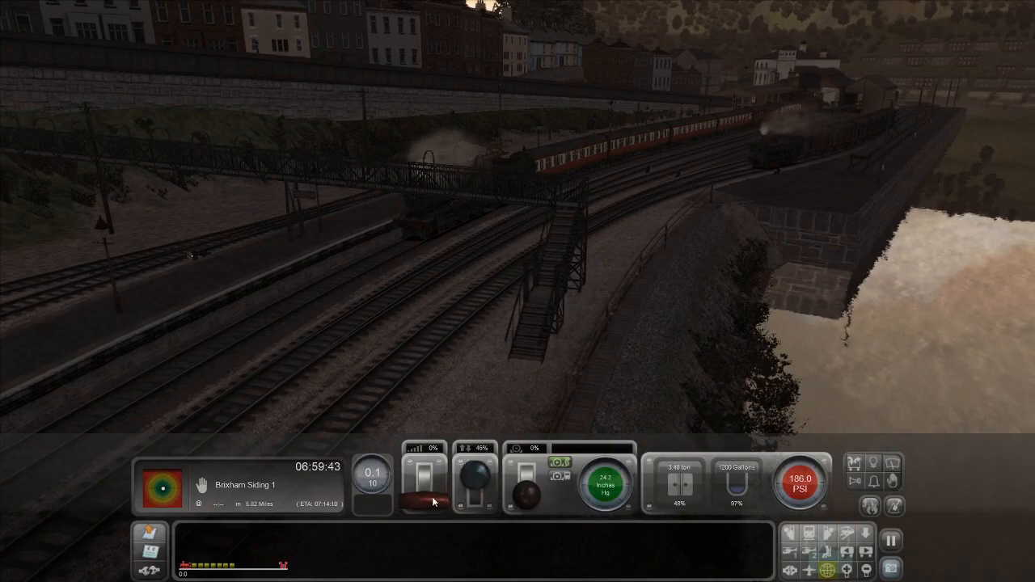
pyautogui.moveTo(424, 484); pyautogui.dragTo(424, 481)
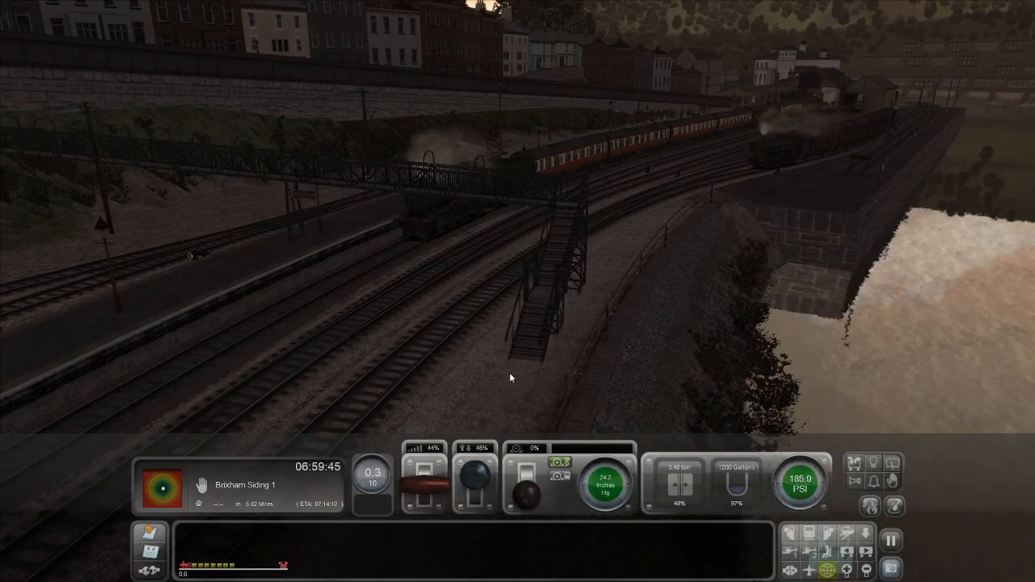
pyautogui.moveTo(509, 372); pyautogui.dragTo(534, 335, button='right')
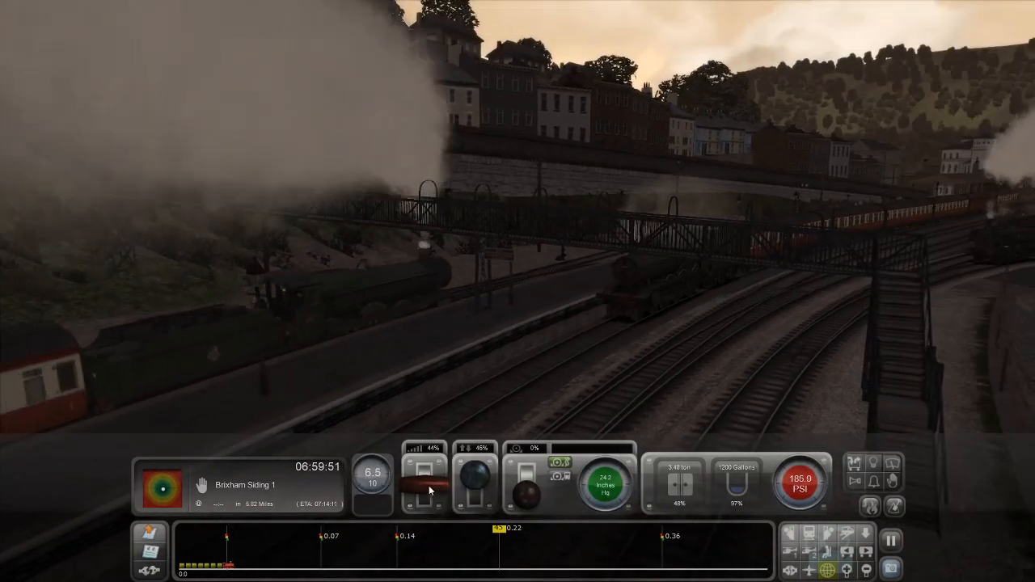
pyautogui.moveTo(428, 486); pyautogui.dragTo(475, 487)
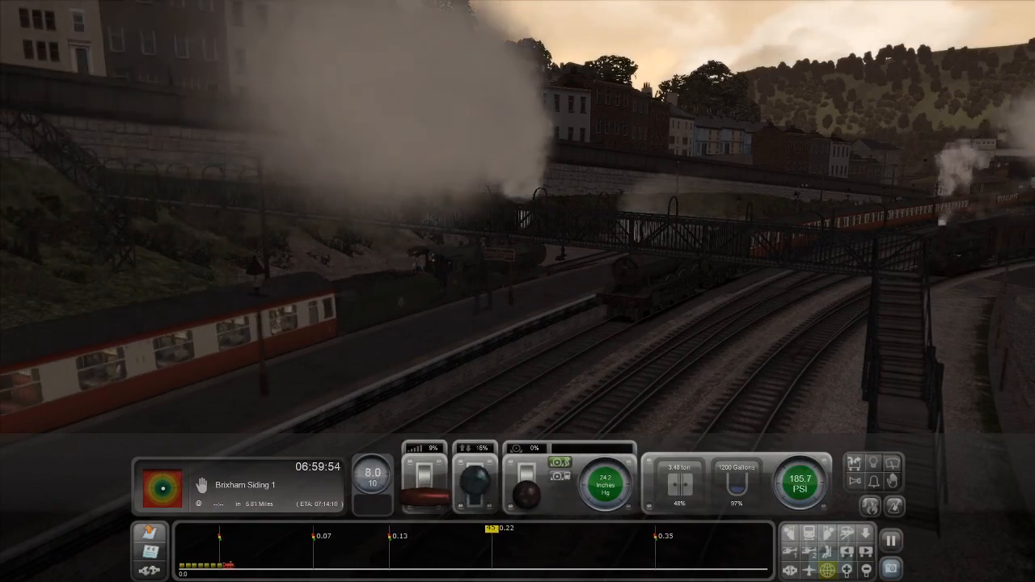
# Watch the passenger trains at Kingswear's platforms and inspect the line and signals beyond the station.
pyautogui.moveTo(550, 388); pyautogui.dragTo(540, 408, button='right')
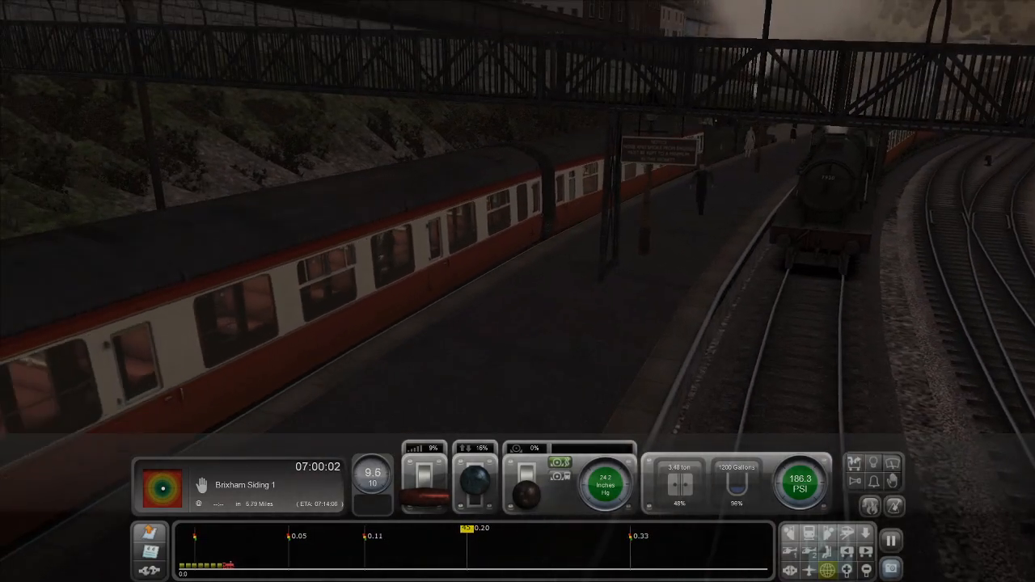
pyautogui.moveTo(540, 409); pyautogui.dragTo(527, 389, button='right')
pyautogui.press('Up')
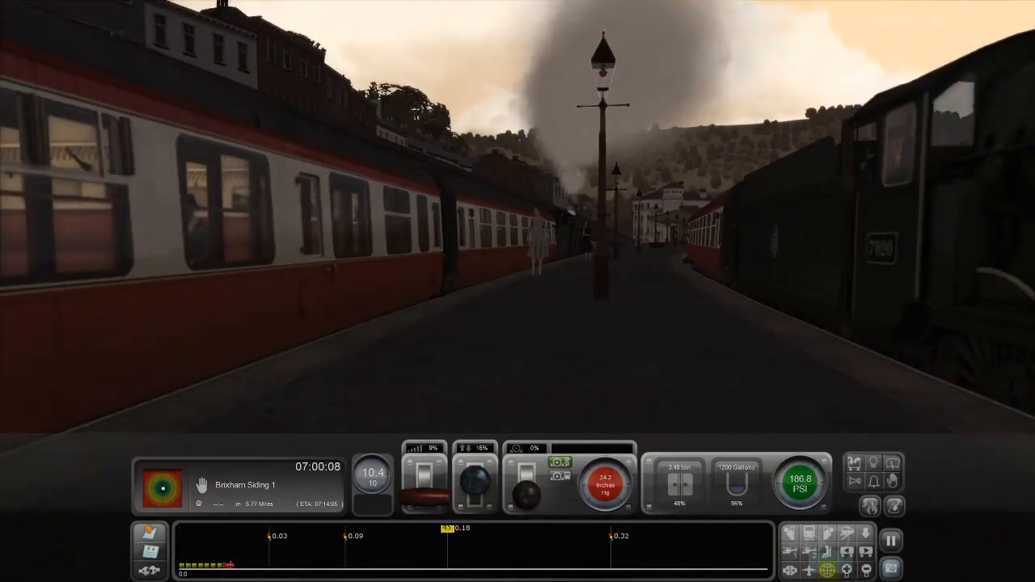
pyautogui.press('Down')
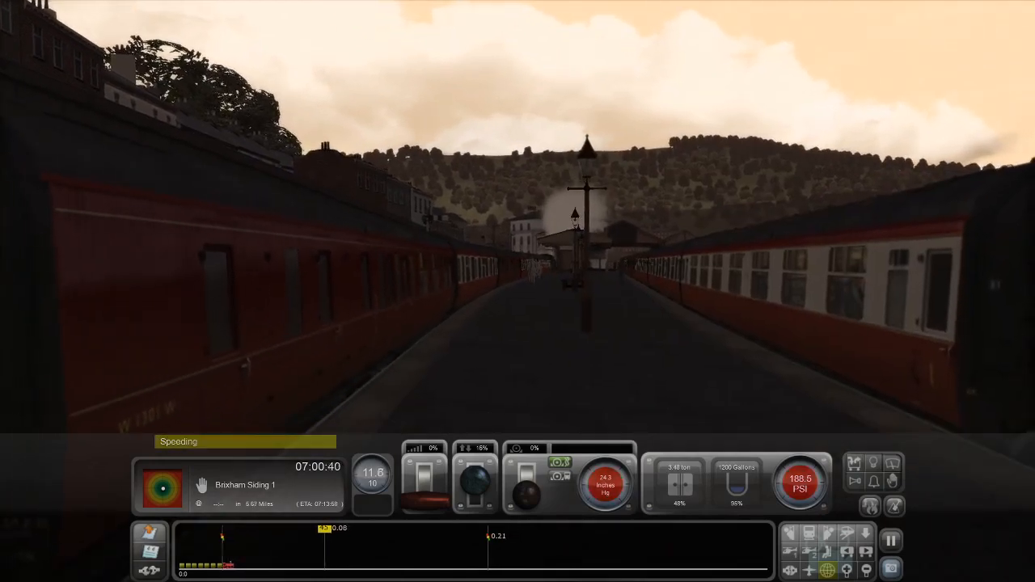
pyautogui.moveTo(518, 291); pyautogui.dragTo(282, 336, button='right')
pyautogui.press('Up')
pyautogui.press('Up')
pyautogui.press('Right')
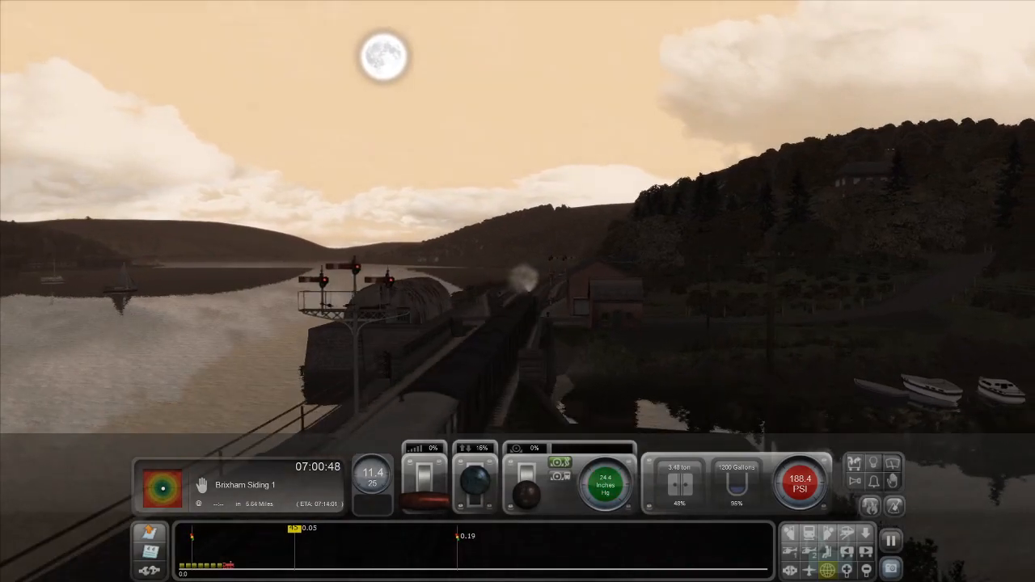